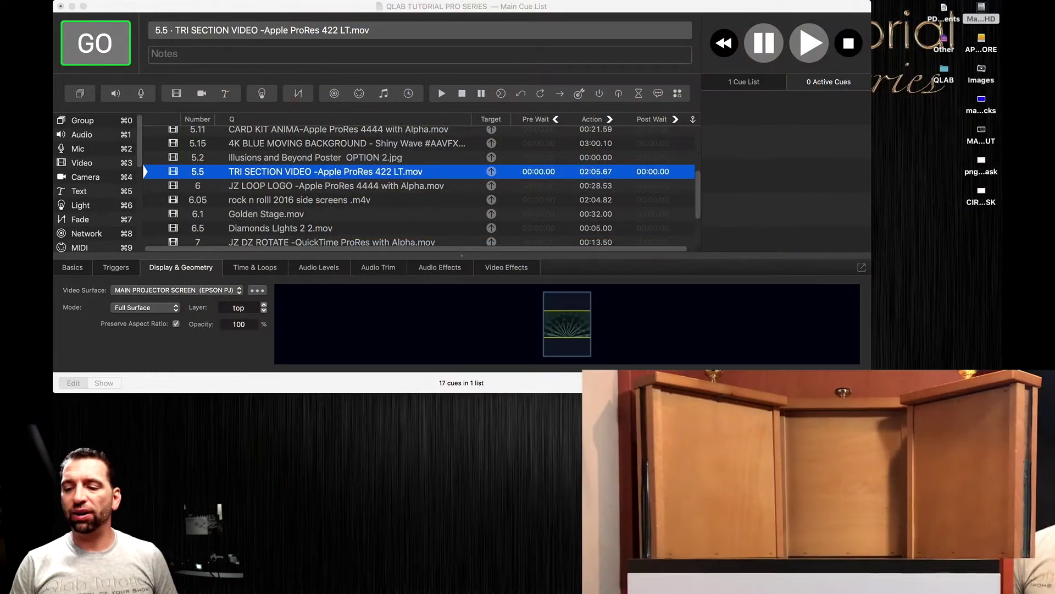
- Bring up the workspace Video settings with its list of four surfaces
{"action": "key", "text": "super+comma"}
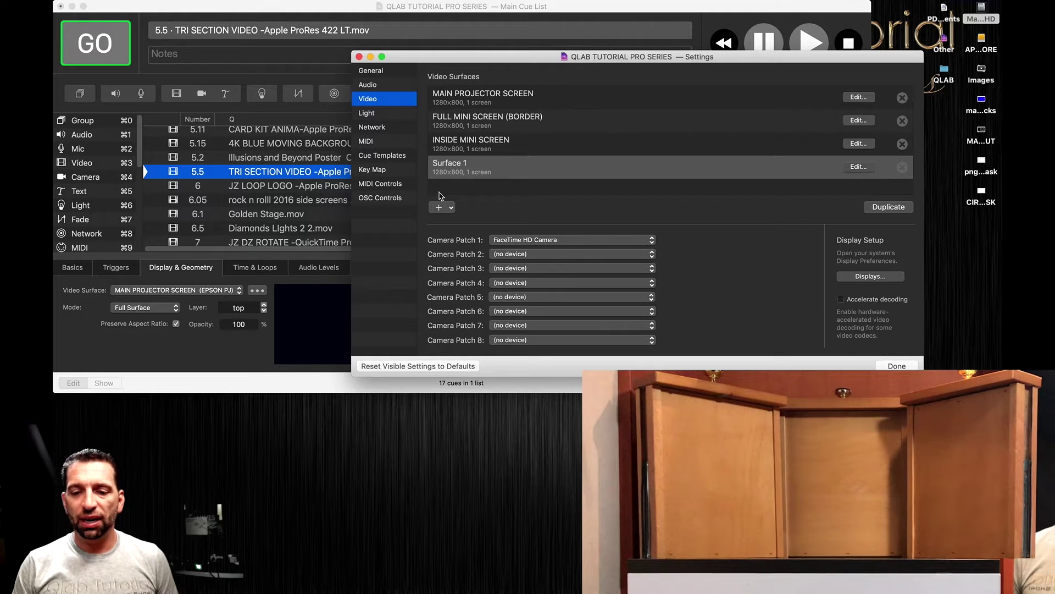
- Delete the MAIN PROJECTOR SCREEN, FULL MINI SCREEN (BORDER) and INSIDE MINI SCREEN surfaces
{"action": "left_click", "coordinate": [535, 98]}
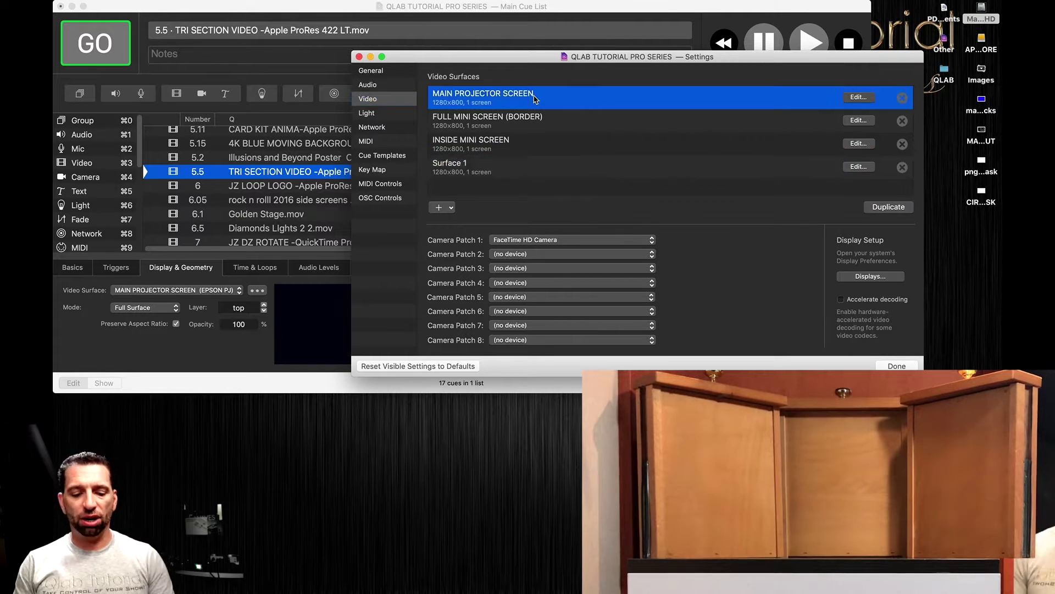
{"action": "left_click", "coordinate": [504, 167]}
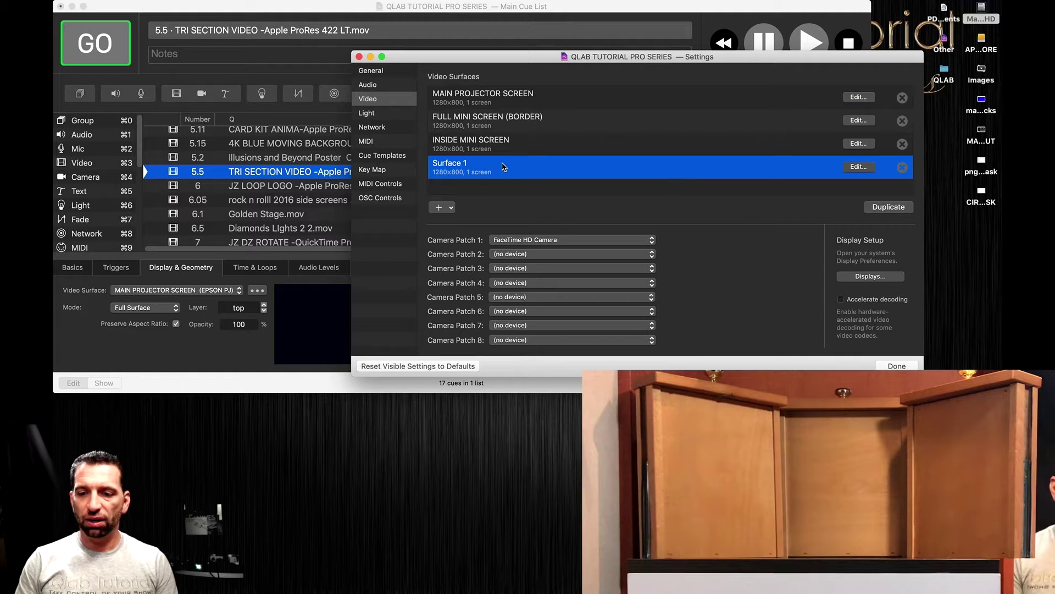
{"action": "left_click", "coordinate": [905, 99]}
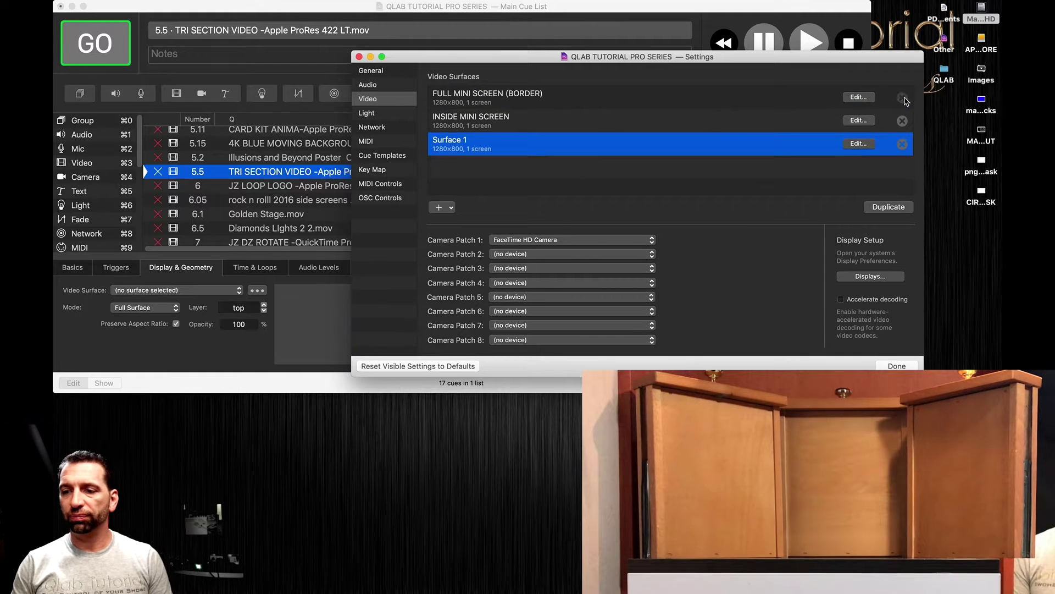
{"action": "left_click", "coordinate": [905, 99]}
{"action": "left_click", "coordinate": [905, 100]}
{"action": "left_click", "coordinate": [905, 100]}
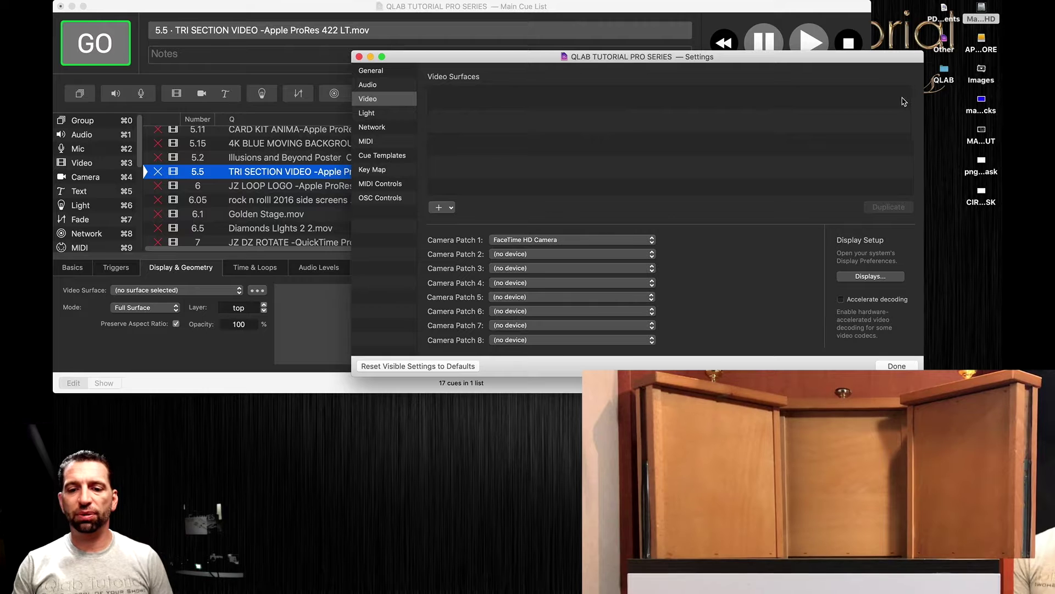
- Create a new surface on the EPSON PJ 1280x800 display
{"action": "left_click", "coordinate": [443, 207]}
{"action": "mouse_move", "coordinate": [446, 231]}
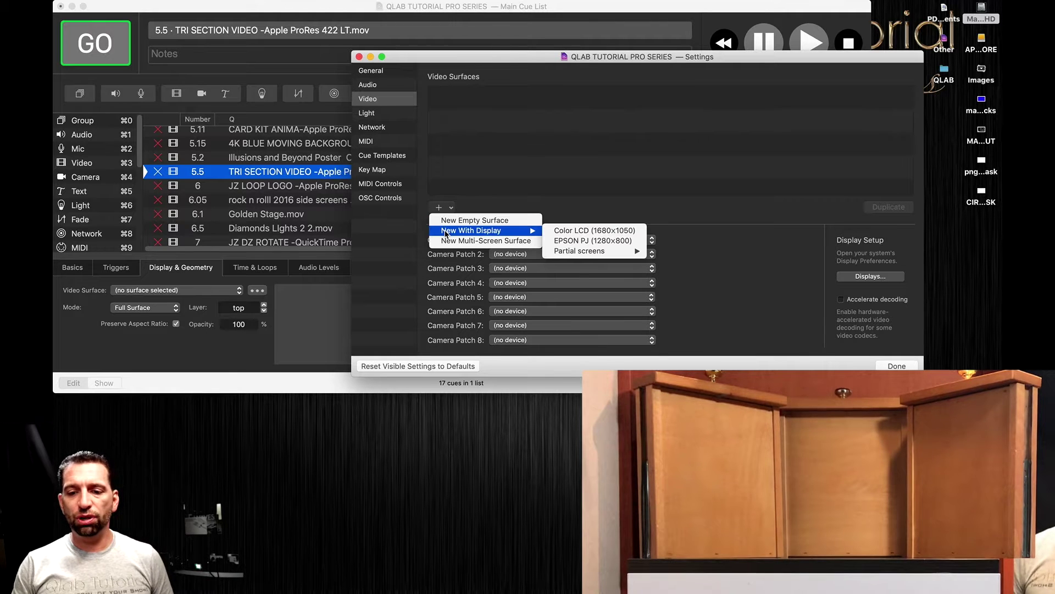
{"action": "left_click", "coordinate": [589, 242]}
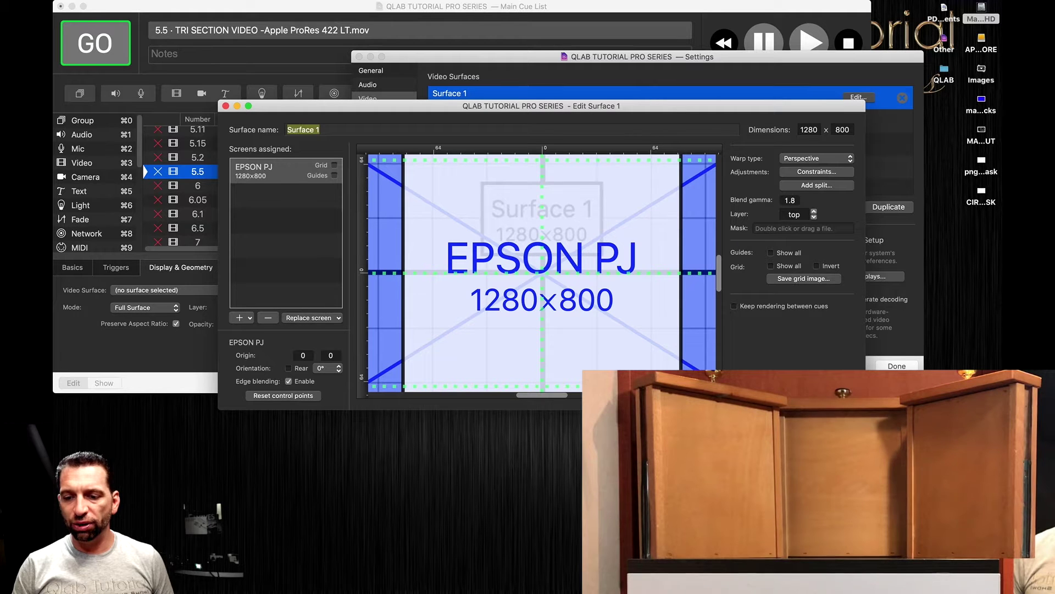
- Zoom the canvas to 33%, name the surface CENTER BACK WALL, and enable the EPSON PJ grid
{"action": "left_click", "coordinate": [693, 395]}
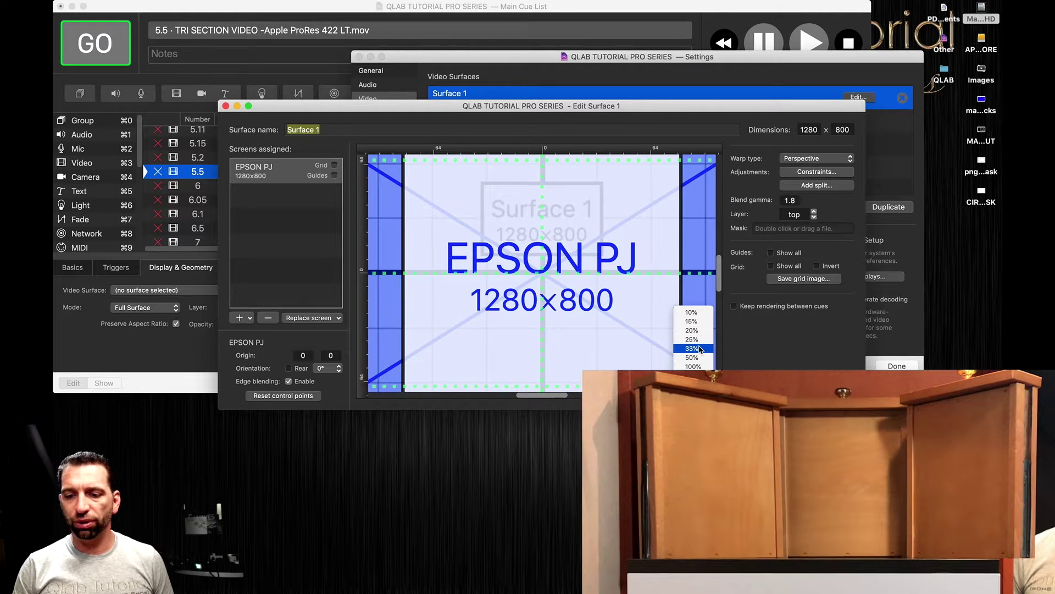
{"action": "left_click", "coordinate": [692, 349]}
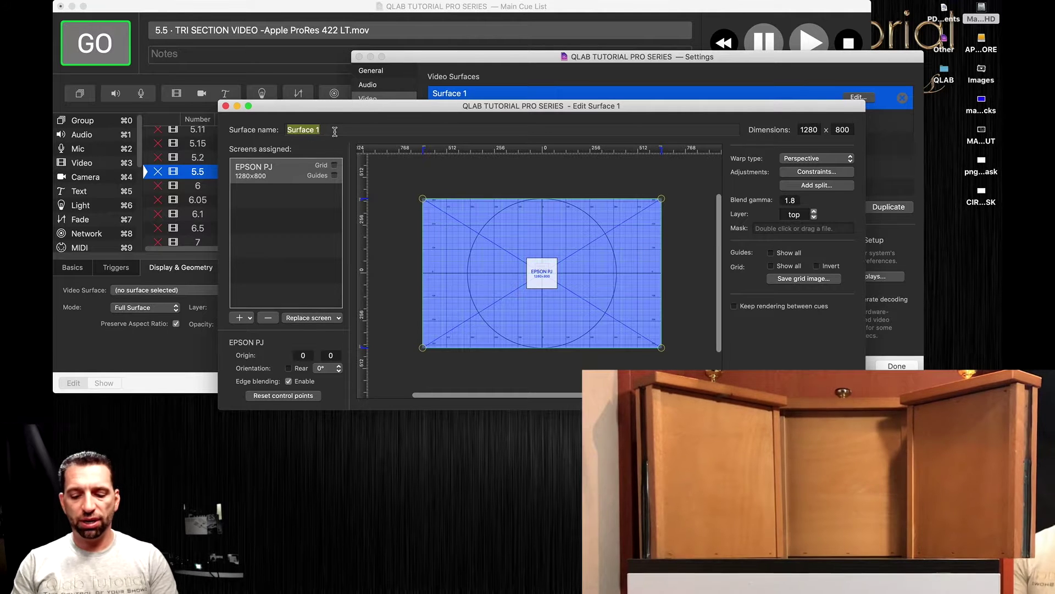
{"action": "type", "text": "CENTER"}
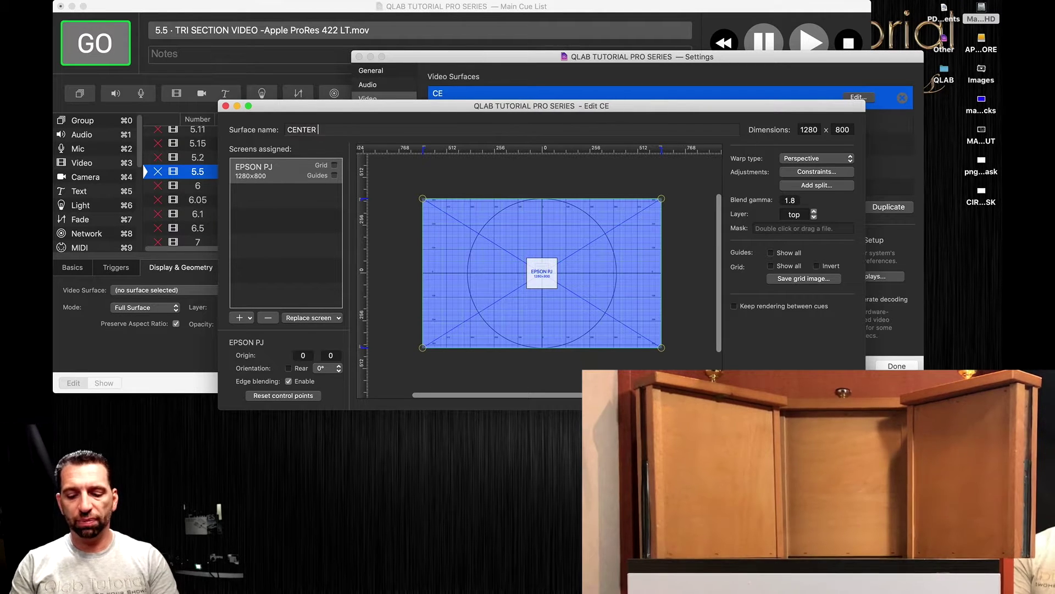
{"action": "type", "text": " BACK WALL"}
{"action": "key", "text": "Return"}
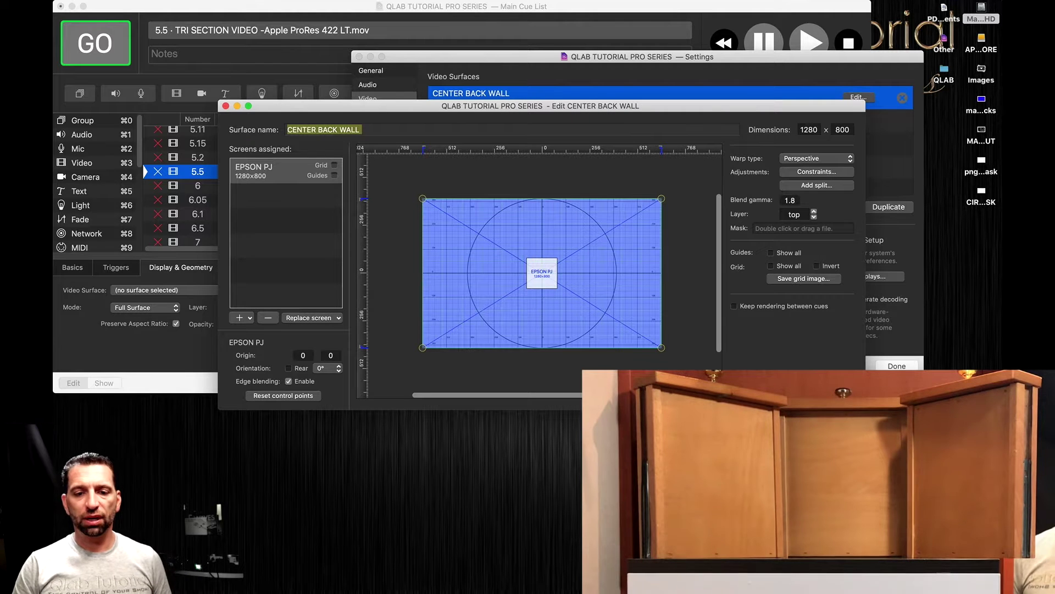
{"action": "left_click", "coordinate": [334, 166]}
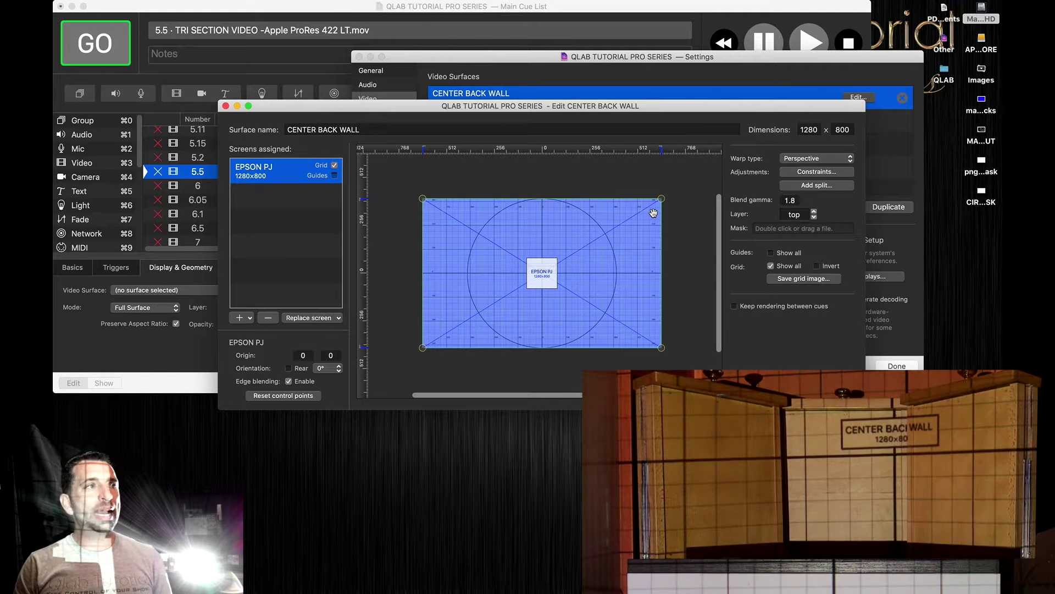
- Set the bottom constraint to 276 after trying 282 and 263, then push the top edge down
{"action": "left_click", "coordinate": [807, 172]}
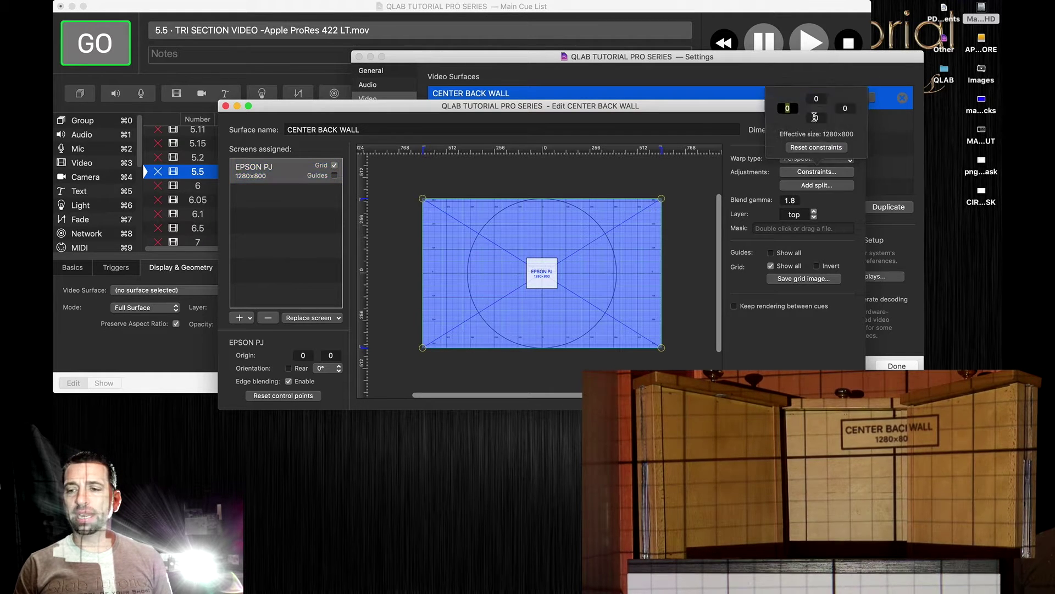
{"action": "left_click", "coordinate": [816, 118]}
{"action": "type", "text": "404"}
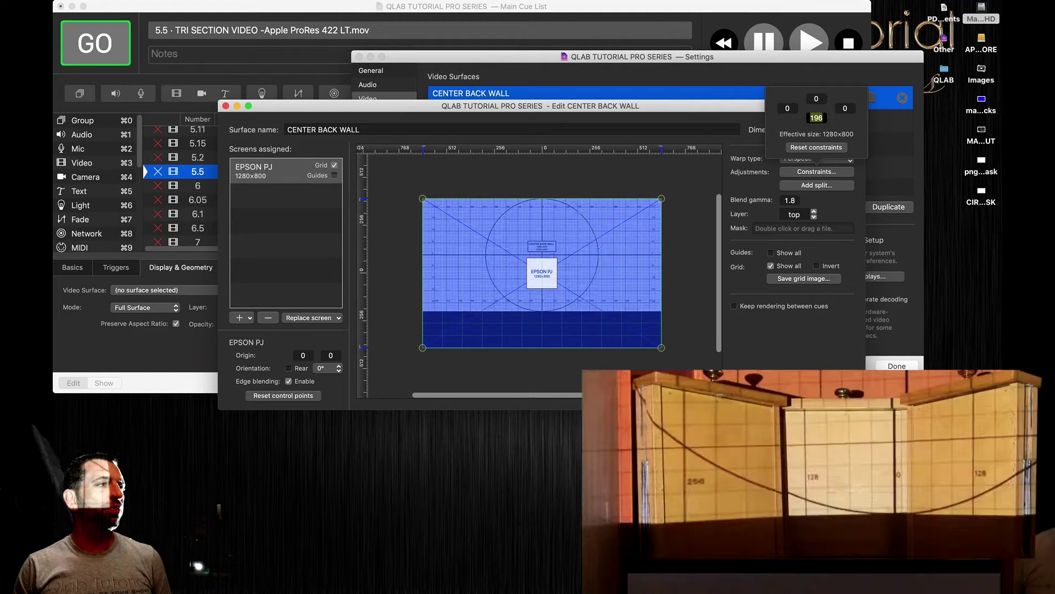
{"action": "type", "text": "295"}
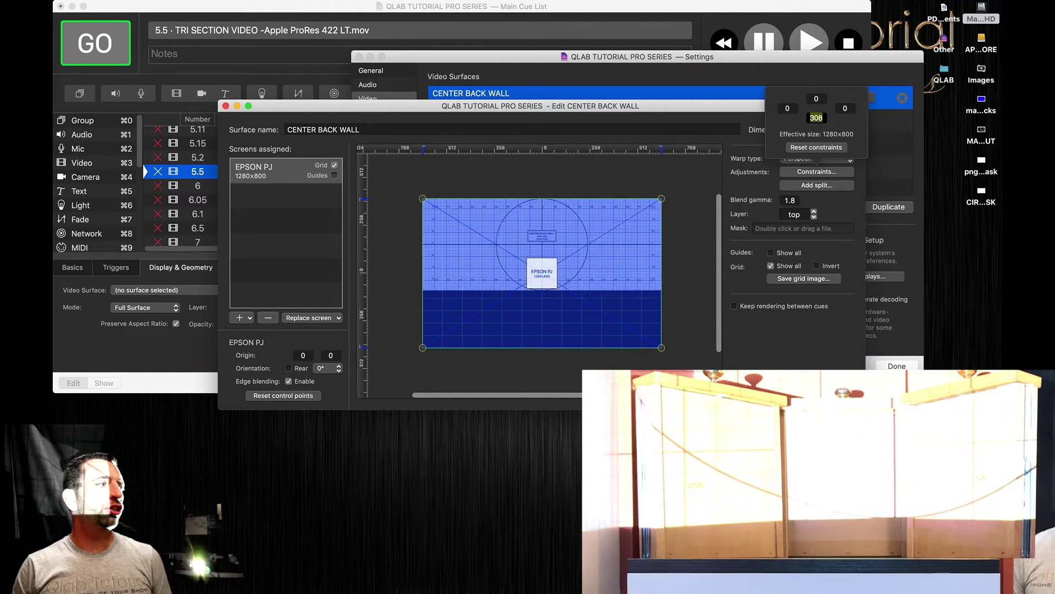
{"action": "type", "text": "265"}
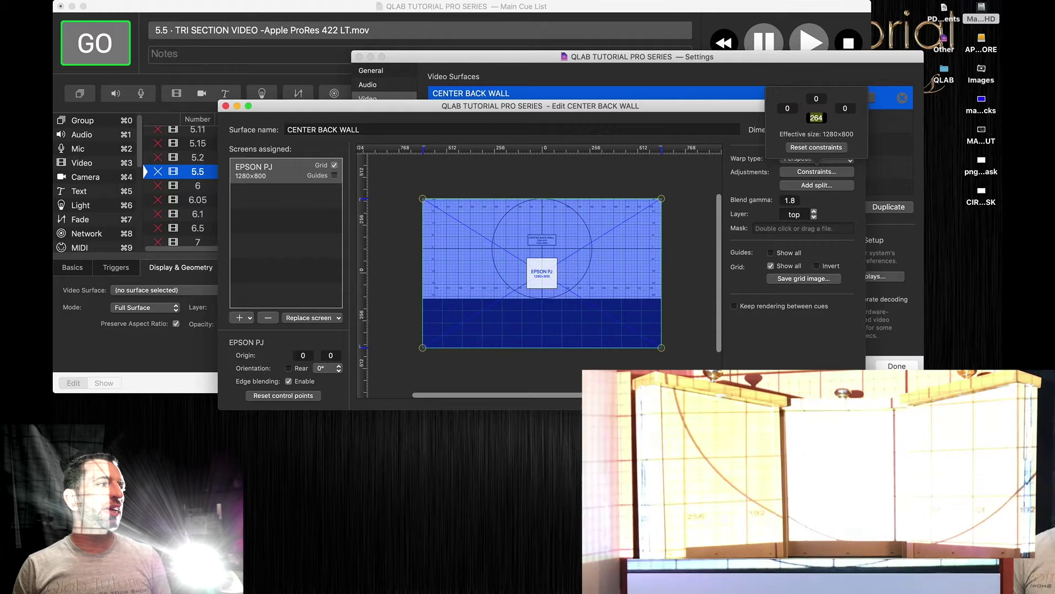
{"action": "type", "text": "268"}
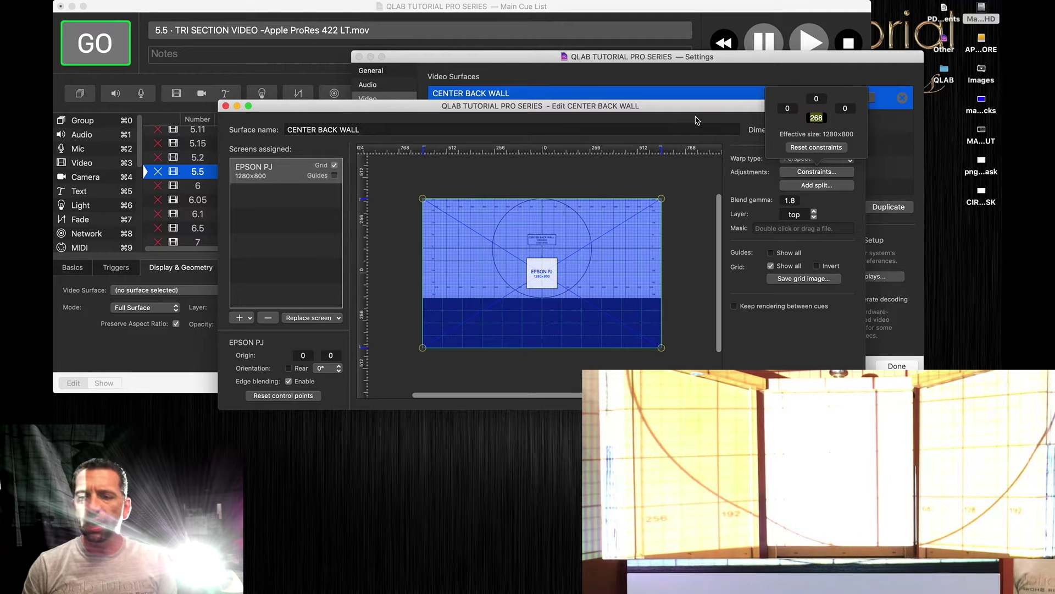
{"action": "type", "text": "288"}
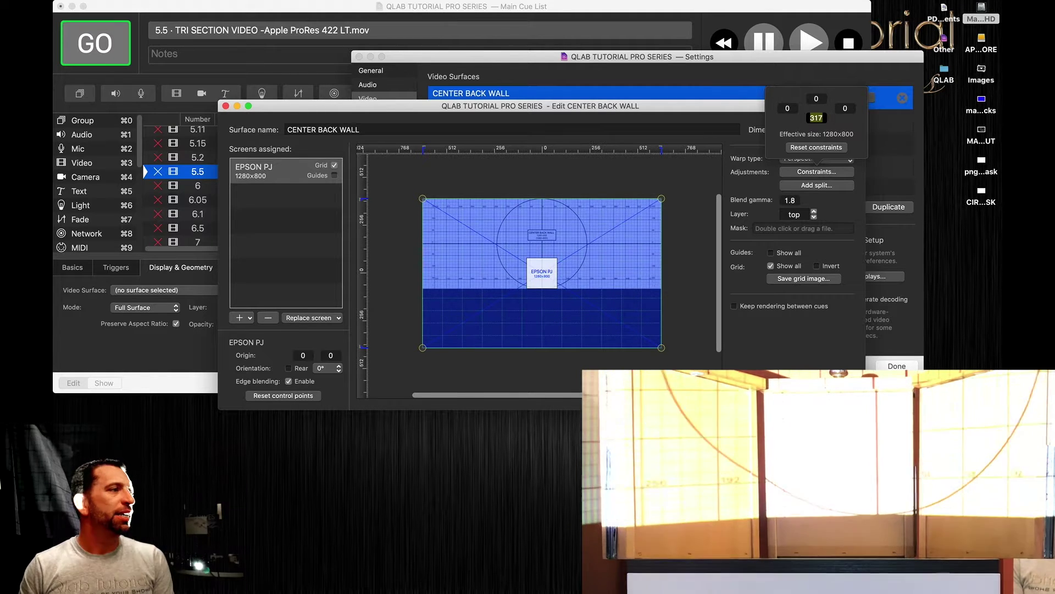
{"action": "type", "text": "282"}
{"action": "key", "text": "Return"}
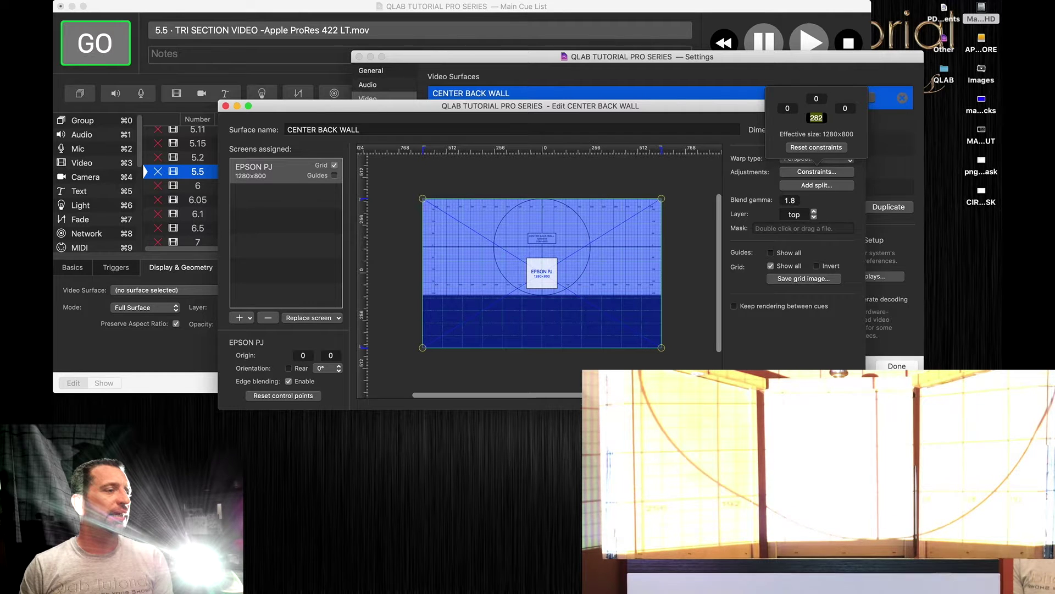
{"action": "type", "text": "263"}
{"action": "key", "text": "Return"}
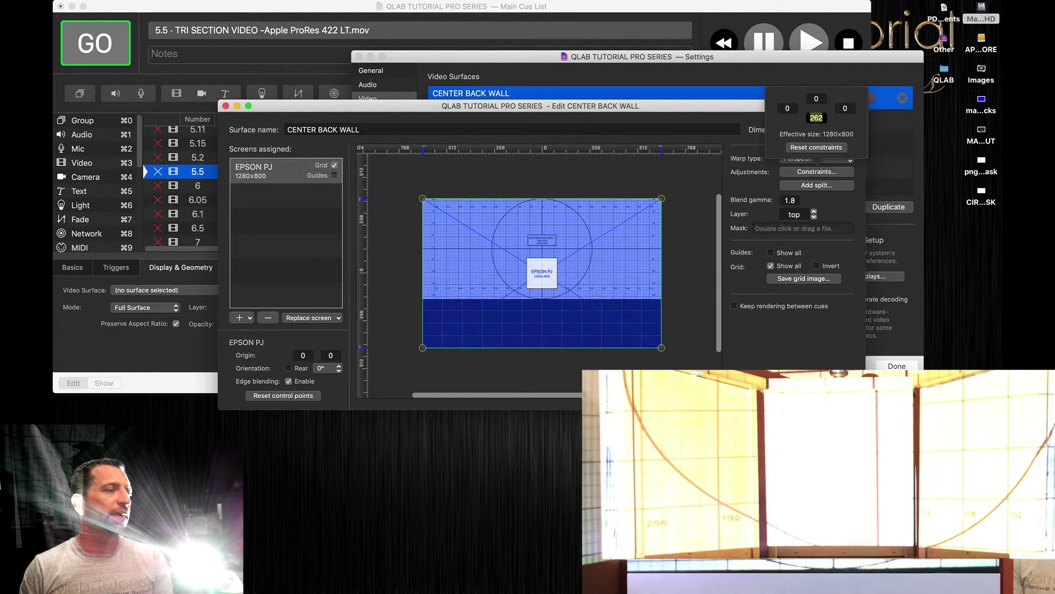
{"action": "type", "text": "276"}
{"action": "key", "text": "Return"}
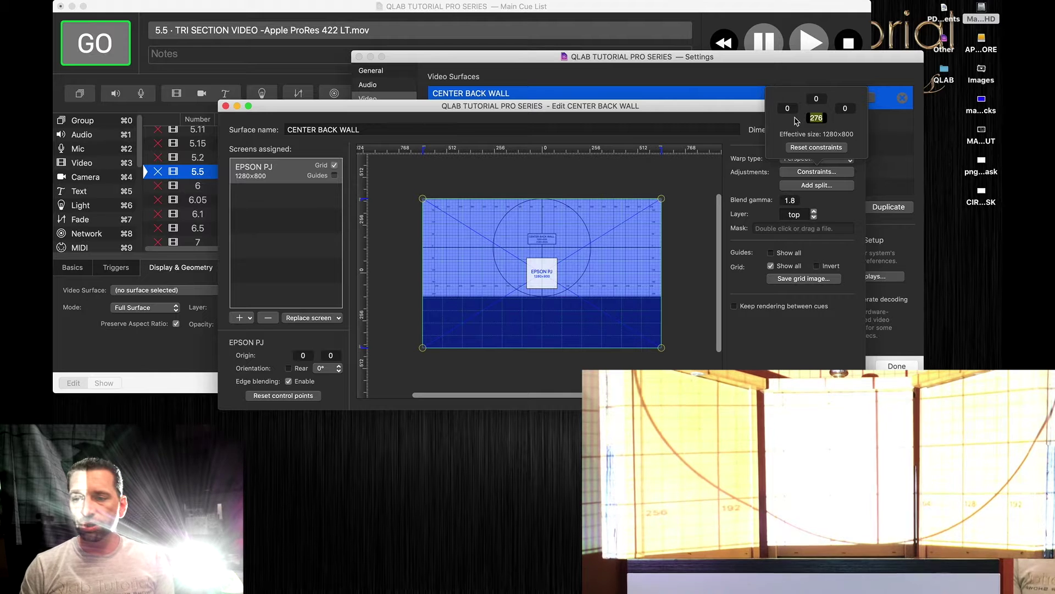
{"action": "left_click_drag", "start_coordinate": [814, 92], "coordinate": [814, 59]}
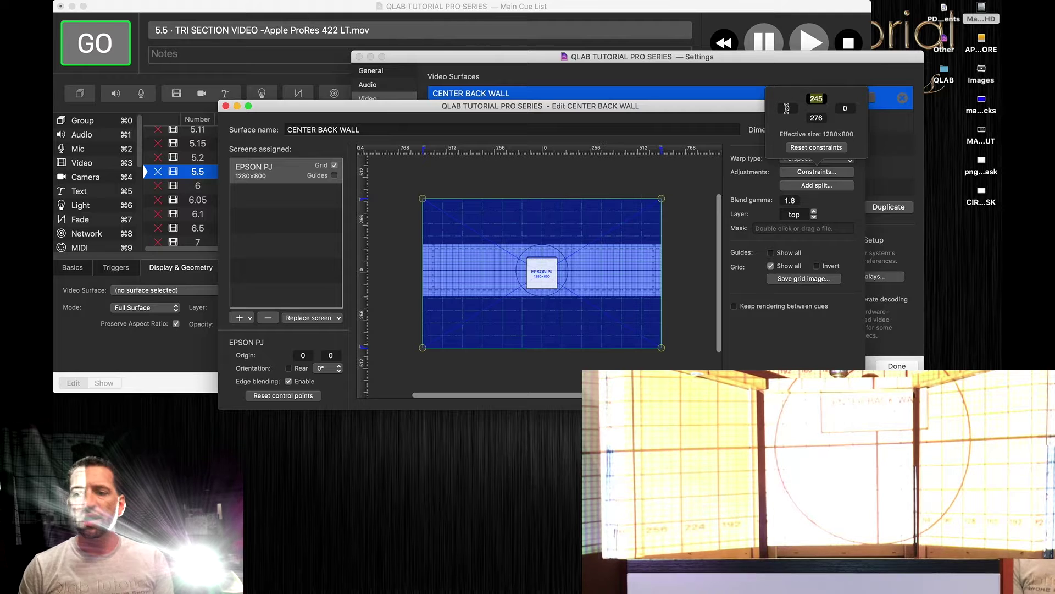
- Pull the left and right constraints in to 371 and 410, then close the constraints
{"action": "left_click_drag", "start_coordinate": [787, 109], "coordinate": [803, 108]}
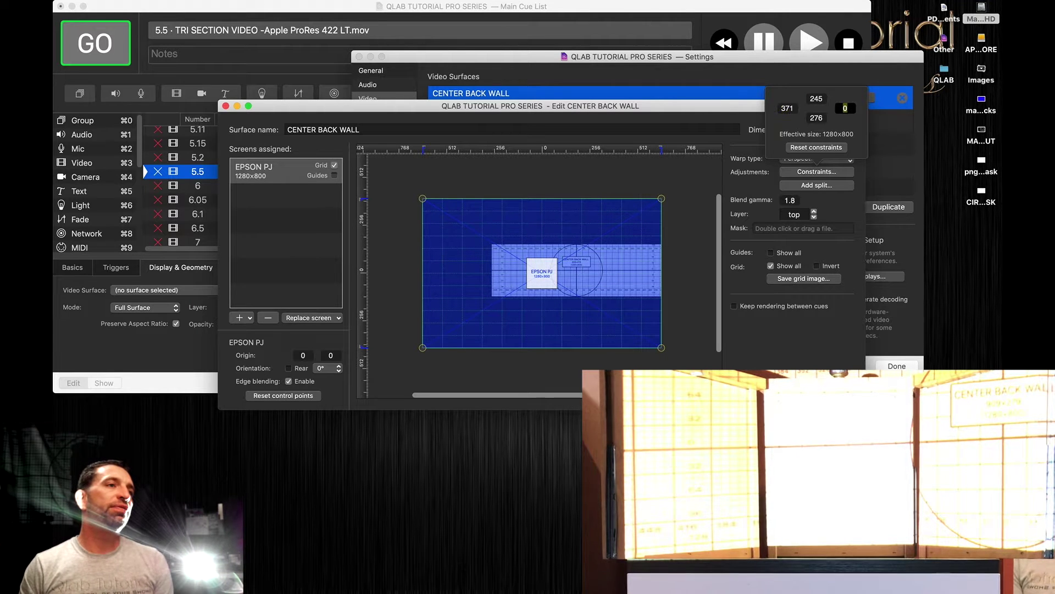
{"action": "left_click_drag", "start_coordinate": [844, 108], "coordinate": [861, 108]}
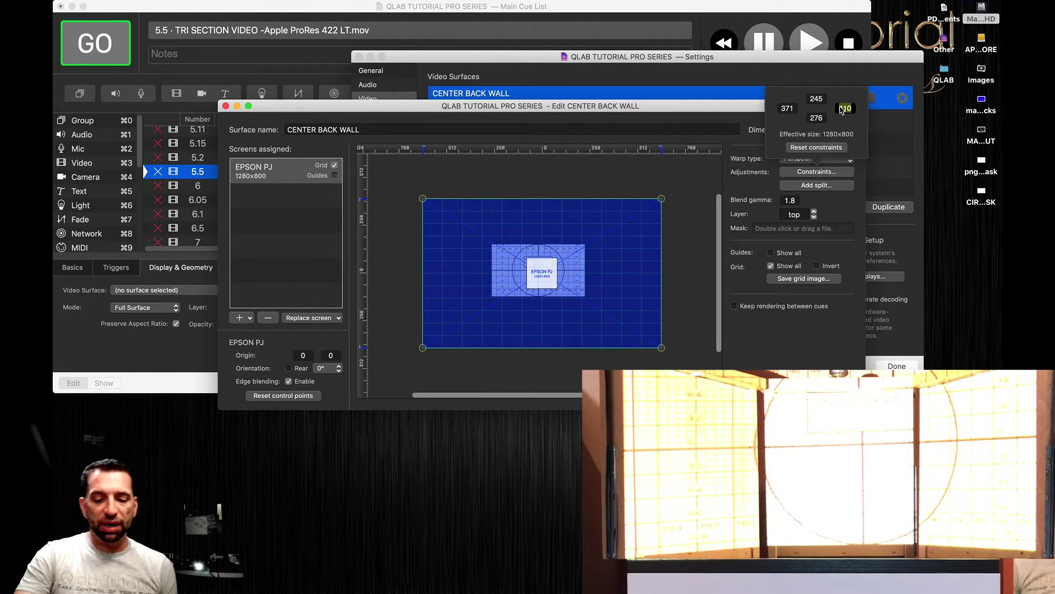
{"action": "key", "text": "Escape"}
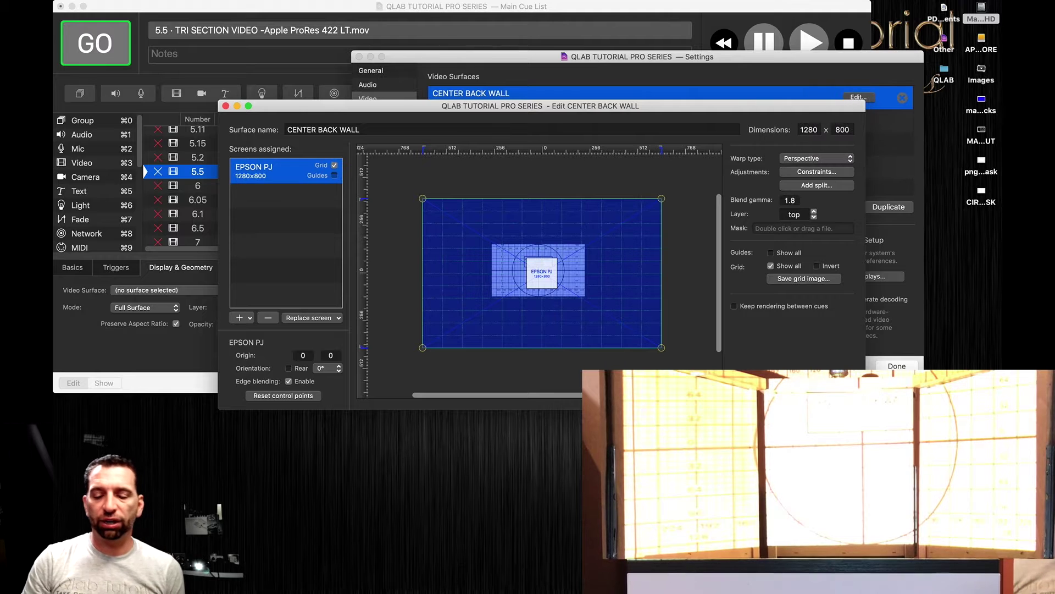
- Leave the settings and assign CENTER BACK WALL as the TRI SECTION VIDEO cue's surface
{"action": "left_click", "coordinate": [226, 106]}
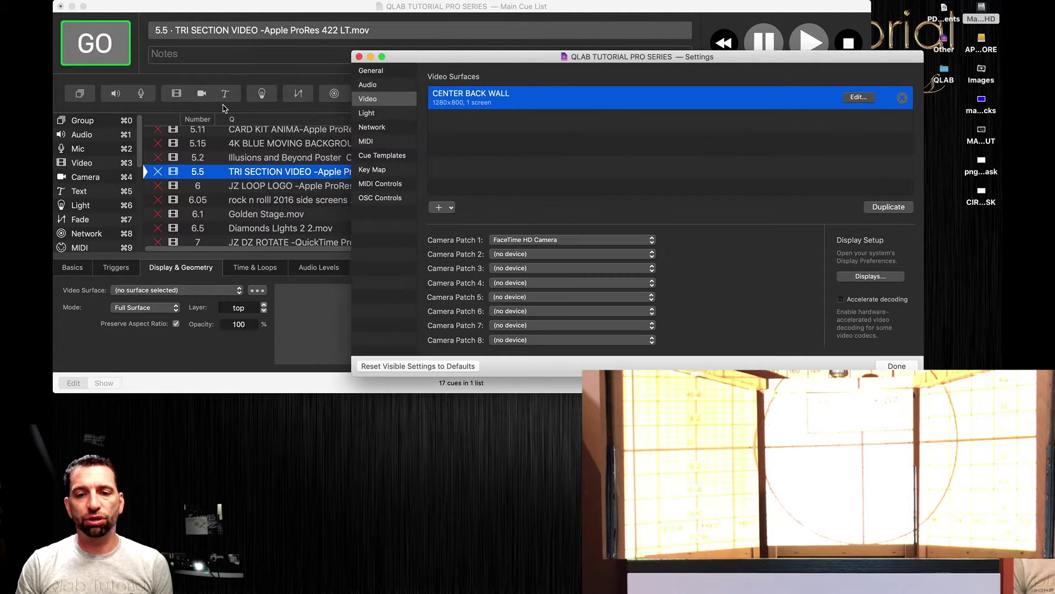
{"action": "left_click", "coordinate": [359, 56]}
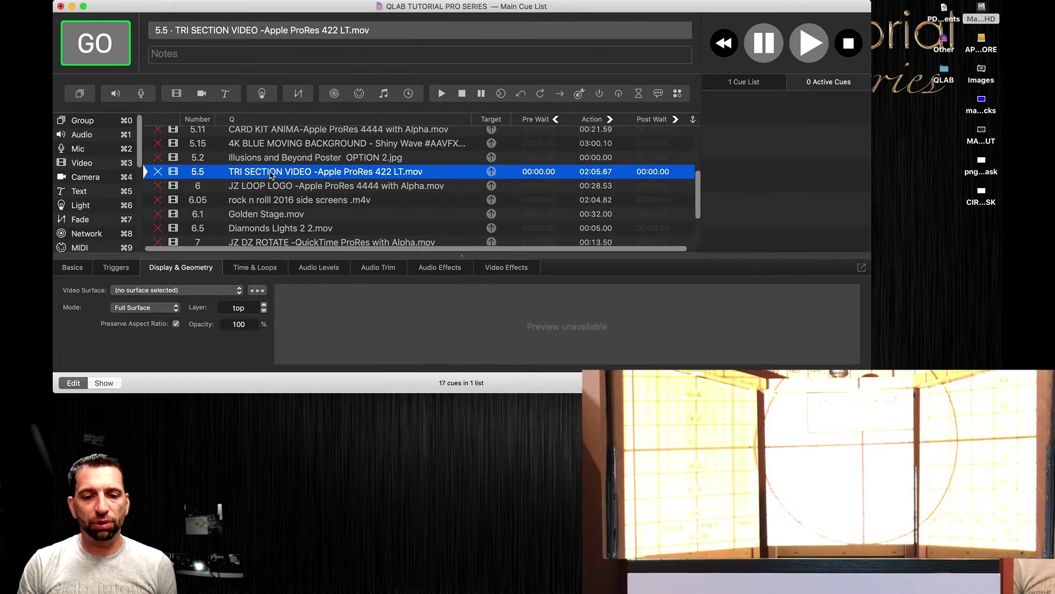
{"action": "left_click", "coordinate": [215, 292]}
{"action": "left_click", "coordinate": [187, 301]}
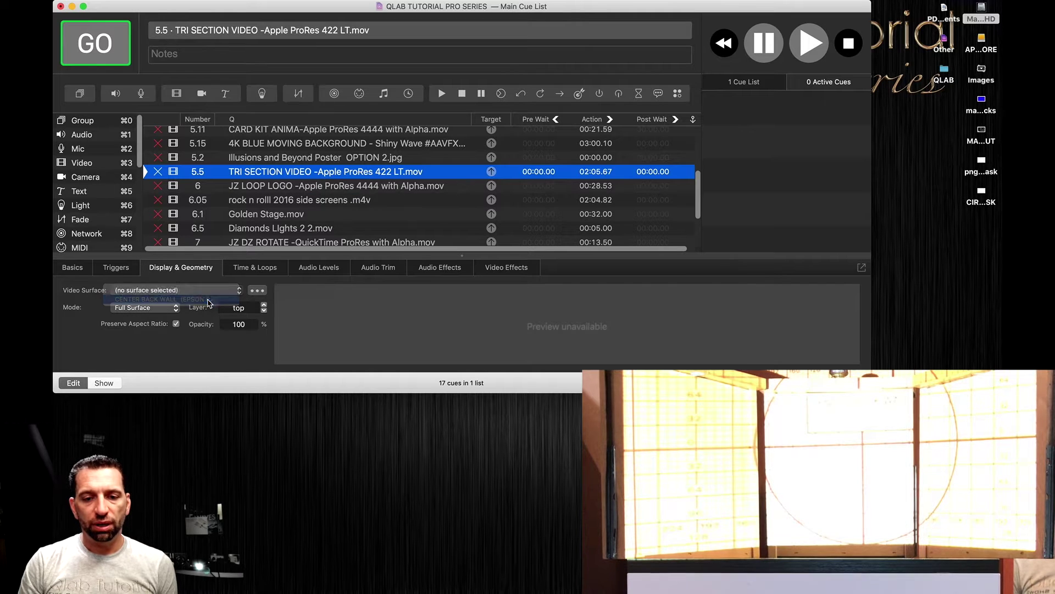
- Silence all of cue 5.5's audio levels and start it playing
{"action": "left_click", "coordinate": [326, 267]}
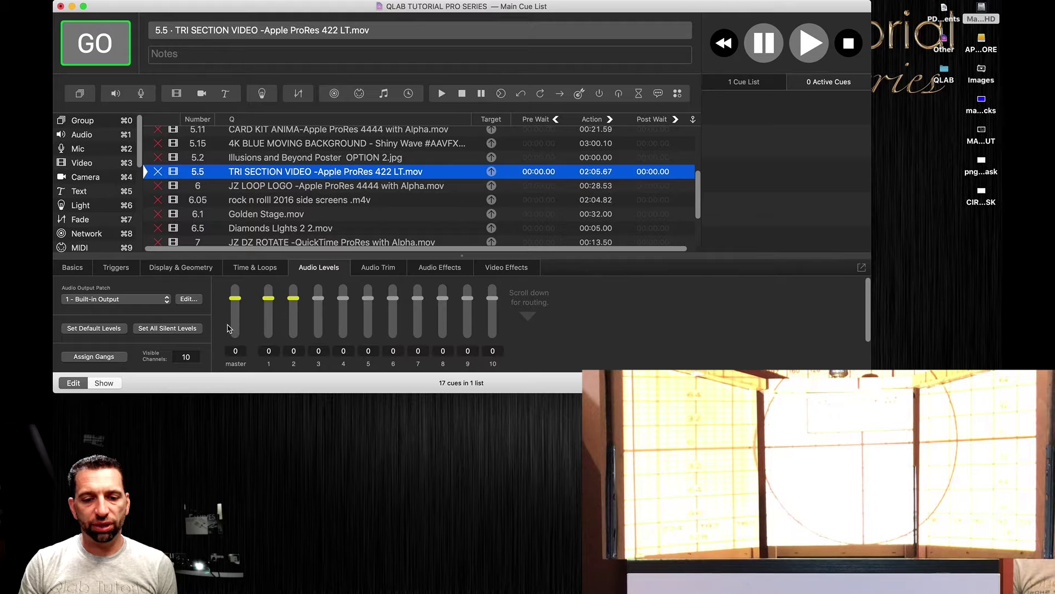
{"action": "left_click", "coordinate": [166, 329]}
{"action": "left_click", "coordinate": [269, 216]}
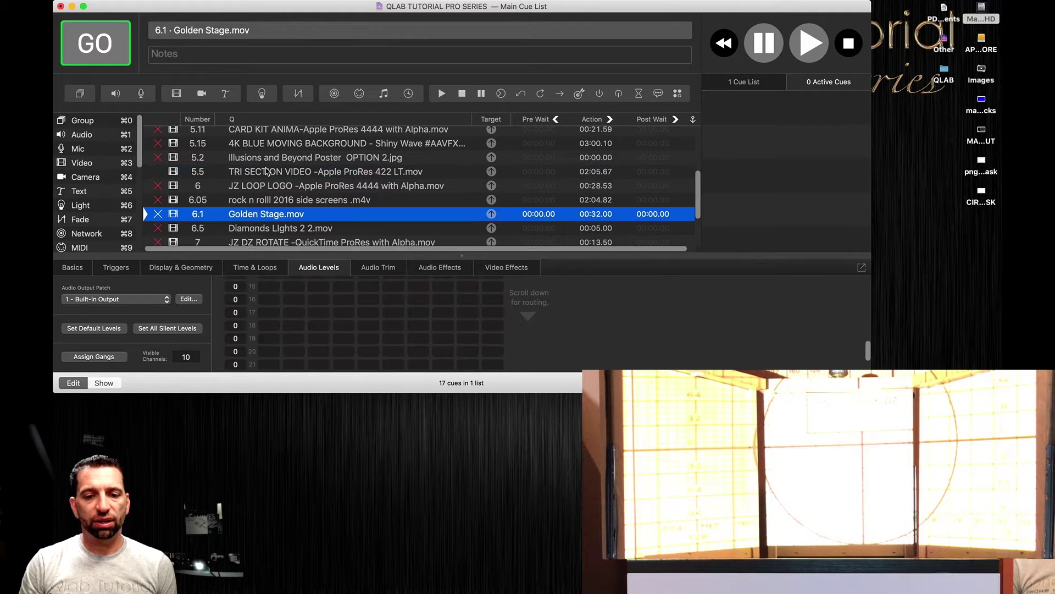
{"action": "left_click", "coordinate": [266, 172]}
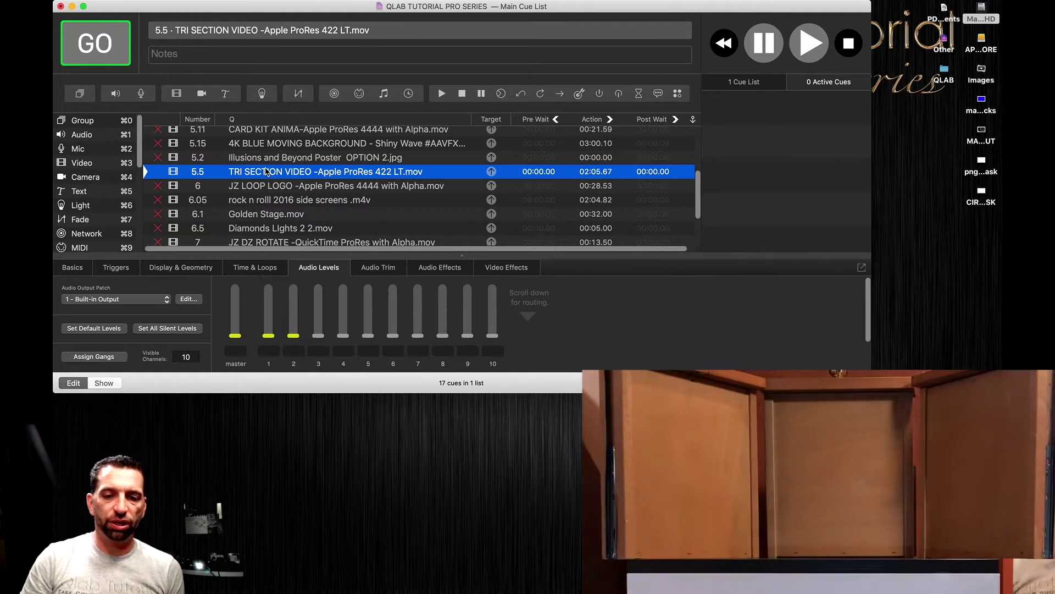
{"action": "key", "text": "space"}
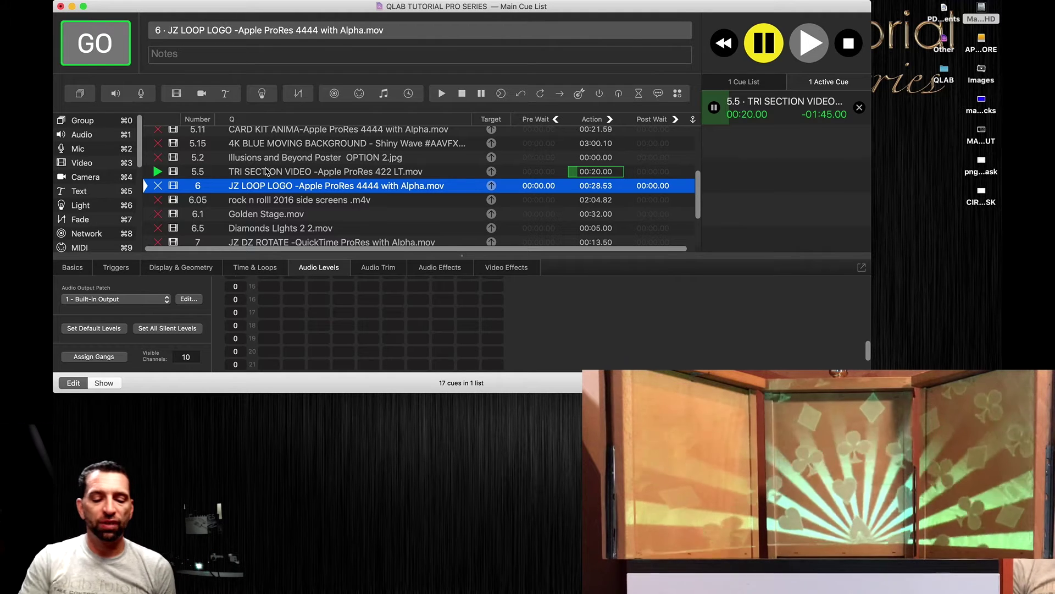
- Stop playback, reopen CENTER BACK WALL with its grid on, and reset all constraints to 0
{"action": "key", "text": "Escape"}
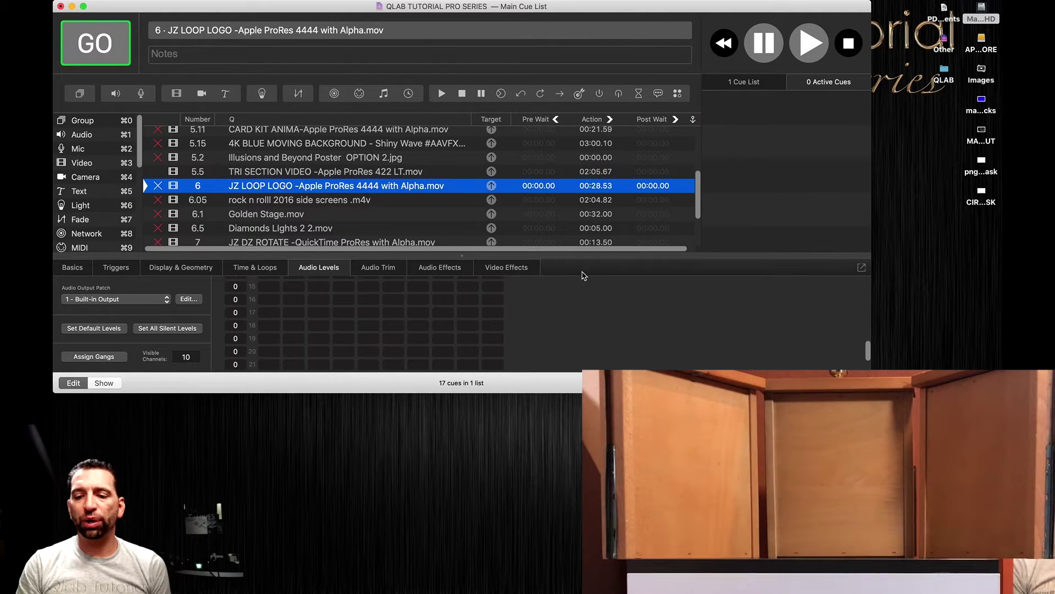
{"action": "key", "text": "super+comma"}
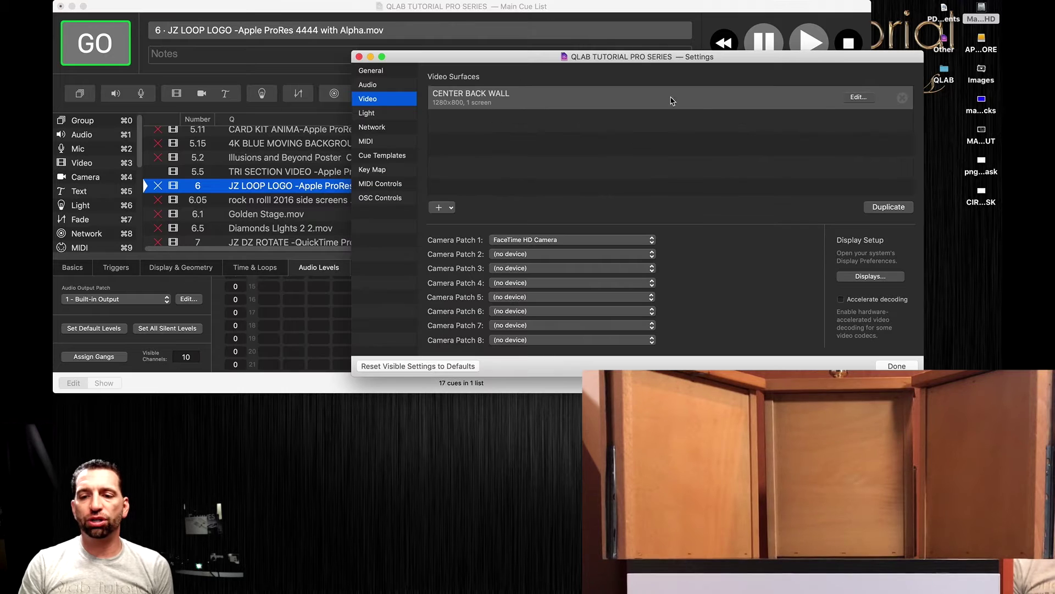
{"action": "left_click", "coordinate": [858, 97]}
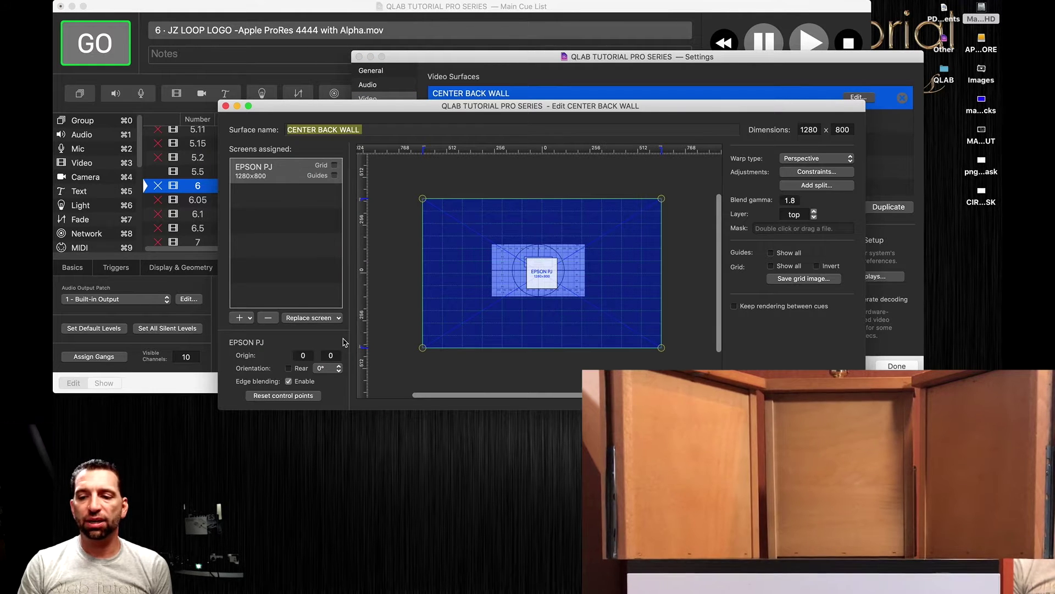
{"action": "left_click", "coordinate": [821, 174]}
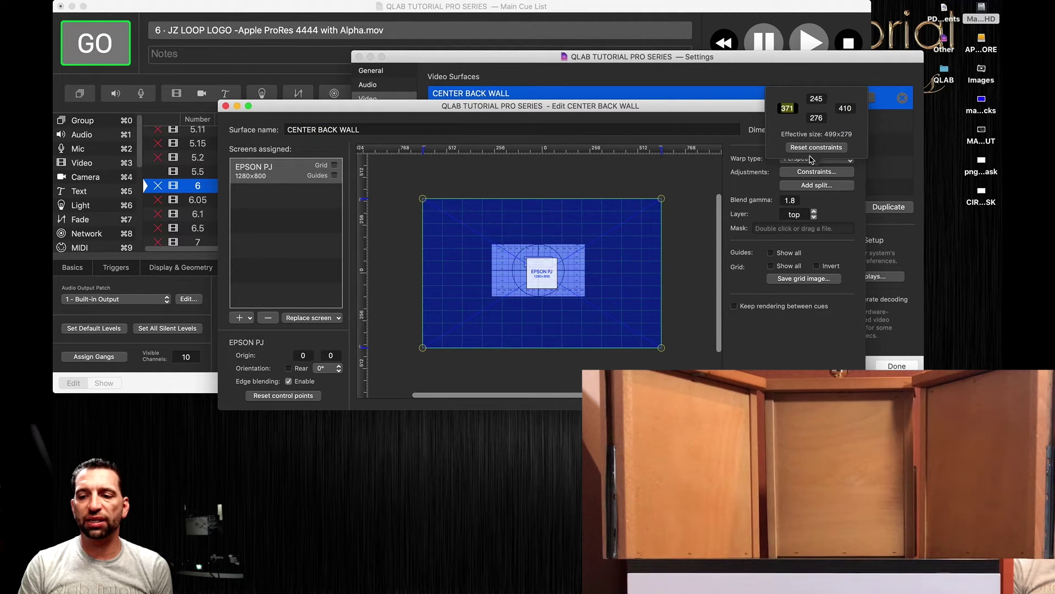
{"action": "left_click", "coordinate": [334, 166]}
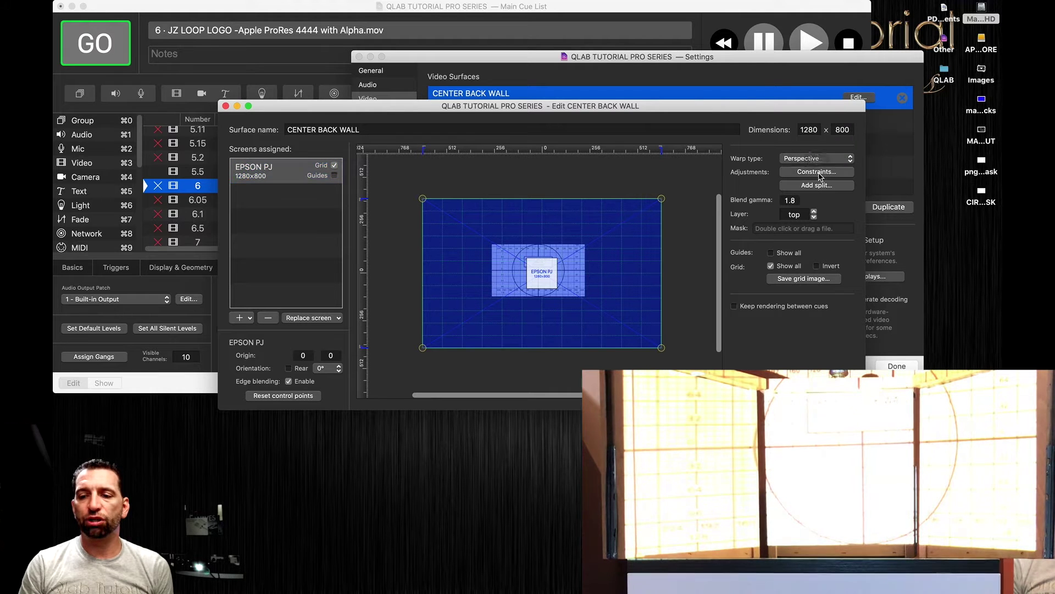
{"action": "left_click", "coordinate": [819, 174]}
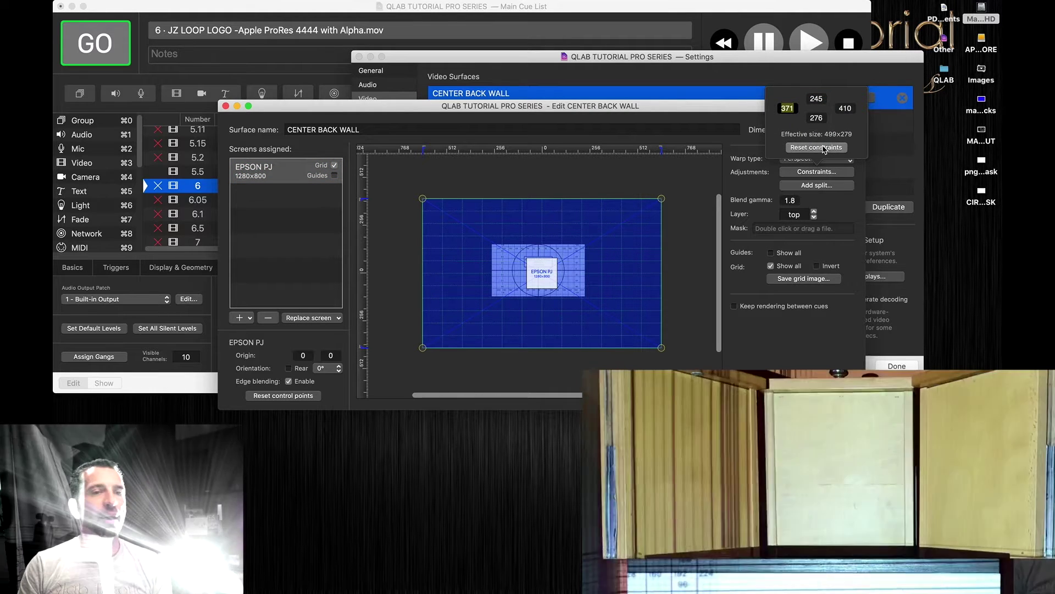
{"action": "left_click", "coordinate": [816, 147]}
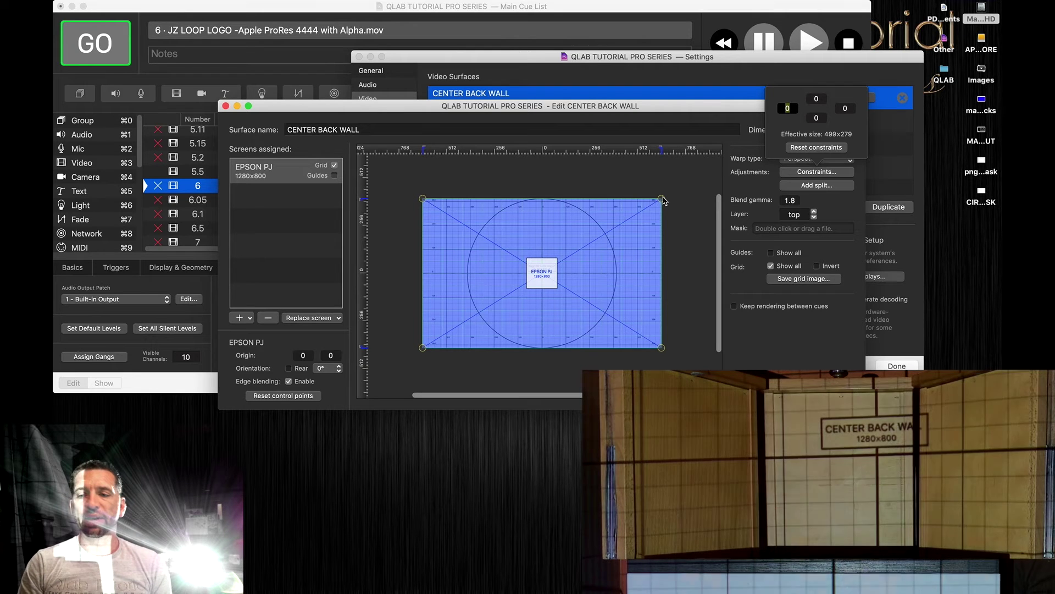
{"action": "left_click", "coordinate": [676, 182]}
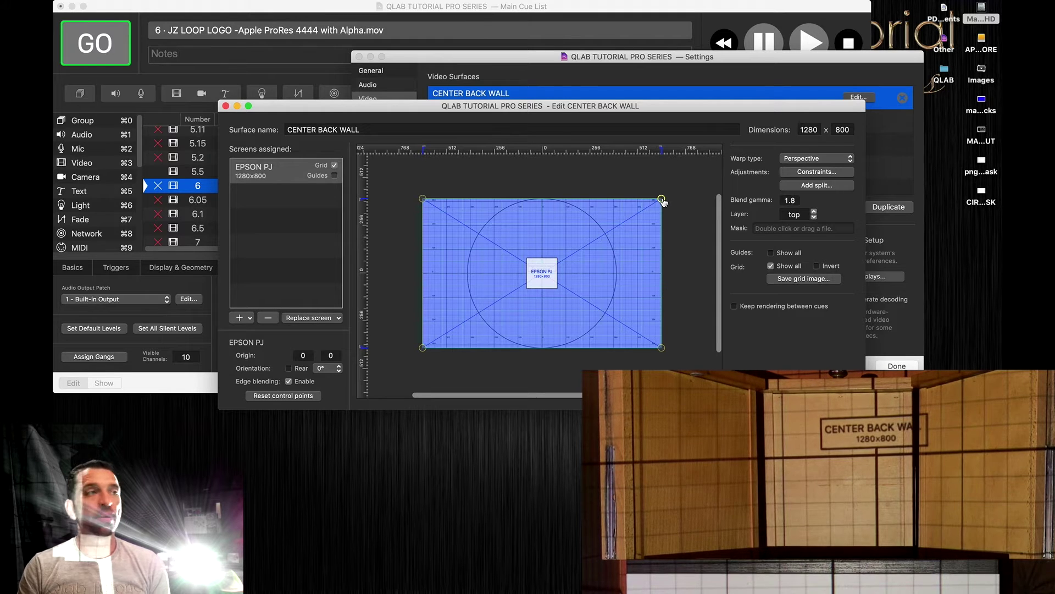
- Drag all four CENTER BACK WALL corners inward toward the centre panel
{"action": "left_click_drag", "start_coordinate": [662, 201], "coordinate": [574, 259]}
{"action": "left_click_drag", "start_coordinate": [423, 200], "coordinate": [517, 255]}
{"action": "left_click_drag", "start_coordinate": [427, 348], "coordinate": [510, 297]}
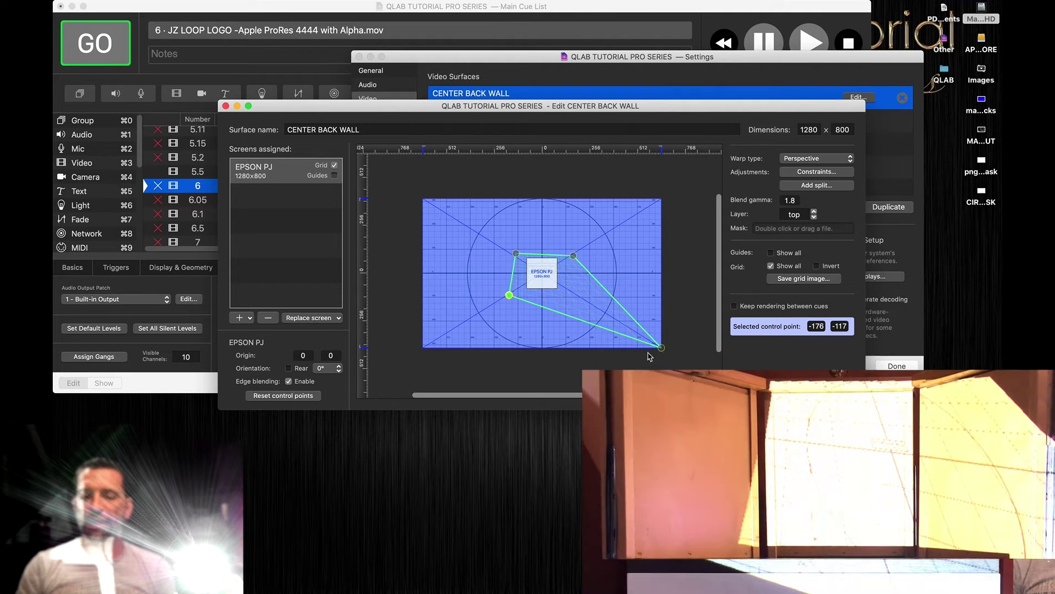
{"action": "left_click_drag", "start_coordinate": [661, 347], "coordinate": [553, 298]}
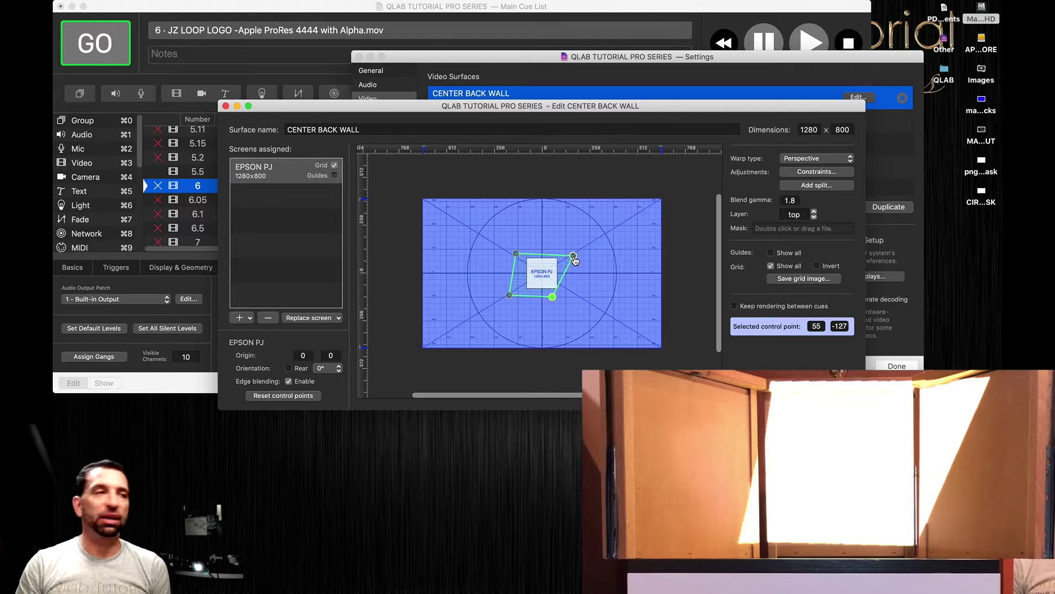
- Refine the top-right, bottom-left and bottom-right corners on a magnified canvas to fit the back panel
{"action": "left_click_drag", "start_coordinate": [575, 261], "coordinate": [514, 258]}
{"action": "left_click_drag", "start_coordinate": [510, 296], "coordinate": [515, 299]}
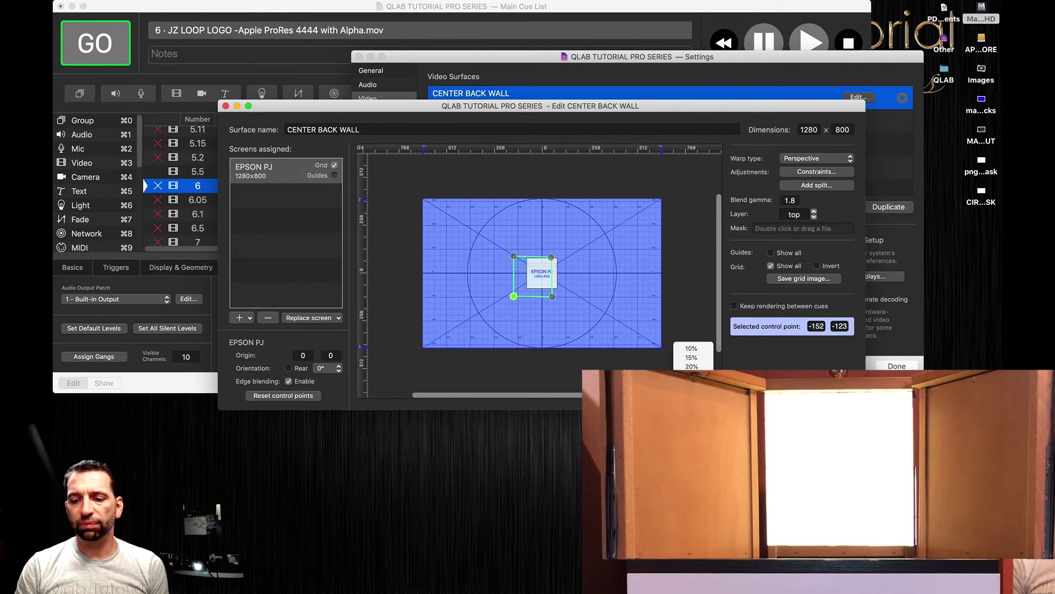
{"action": "left_click", "coordinate": [693, 384]}
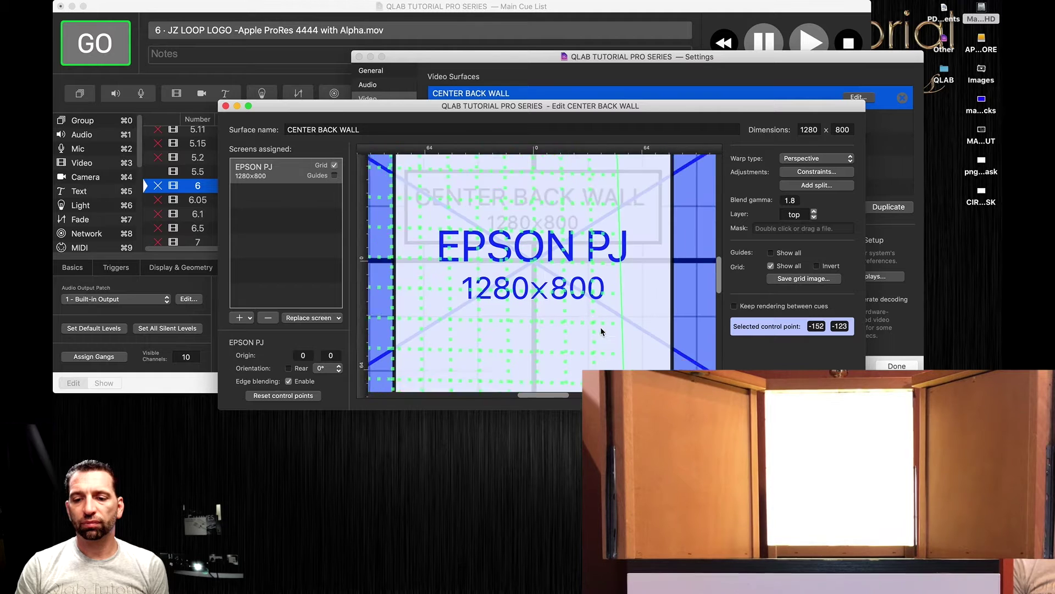
{"action": "scroll", "coordinate": [602, 331], "scroll_direction": "up", "scroll_amount": 5}
{"action": "scroll", "coordinate": [602, 332], "scroll_direction": "down", "scroll_amount": 4}
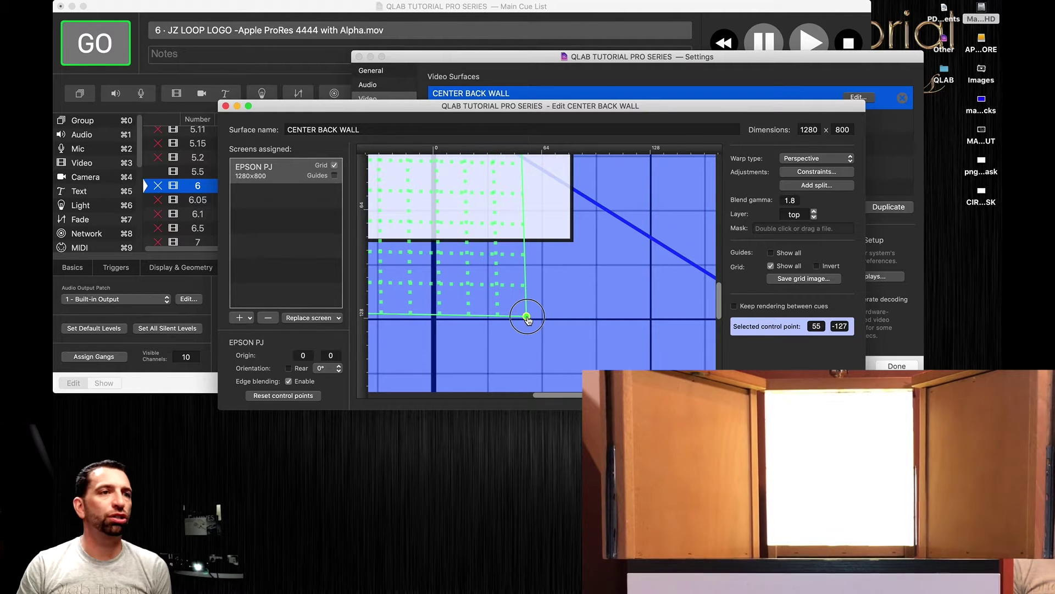
{"action": "mouse_move", "coordinate": [527, 317]}
{"action": "left_mouse_down"}
{"action": "mouse_move", "coordinate": [487, 305]}
{"action": "mouse_move", "coordinate": [518, 320]}
{"action": "left_mouse_up"}
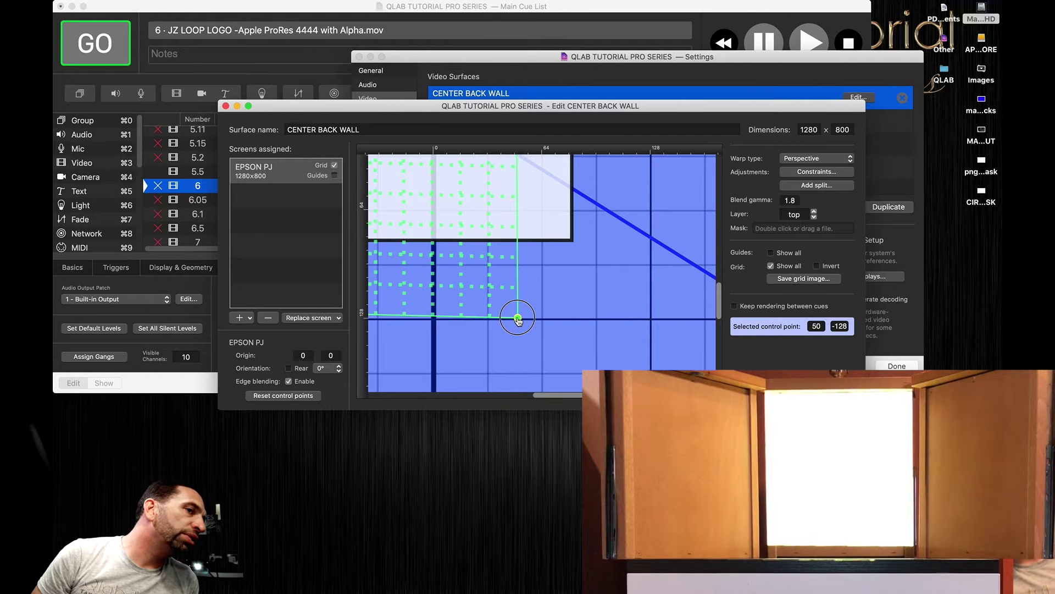
{"action": "left_click_drag", "start_coordinate": [518, 321], "coordinate": [519, 321]}
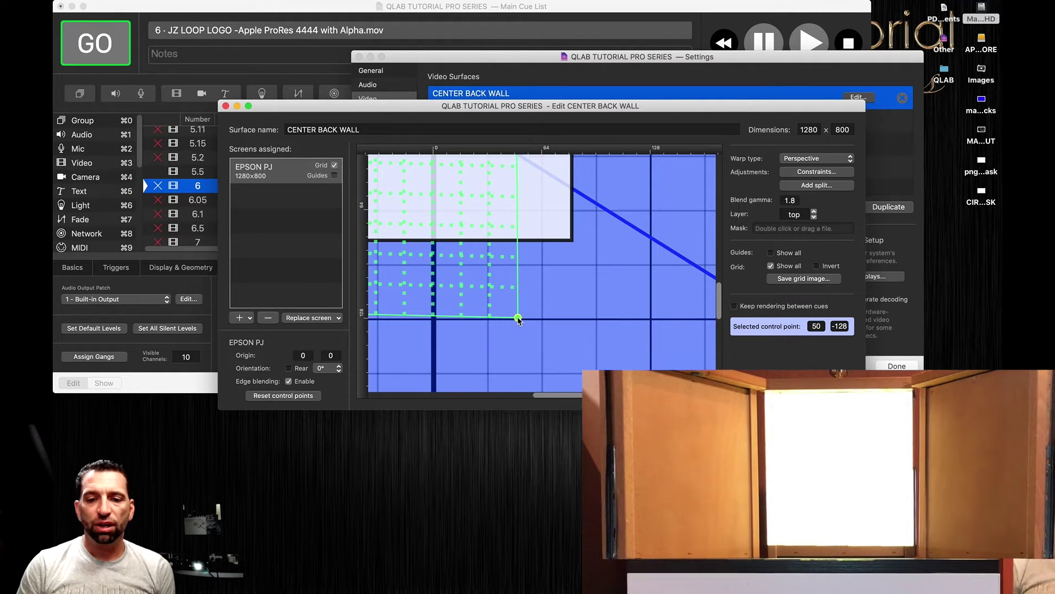
- Duplicate CENTER BACK WALL as LEFT WALL, turn on its grid, and zoom out
{"action": "left_click", "coordinate": [225, 106]}
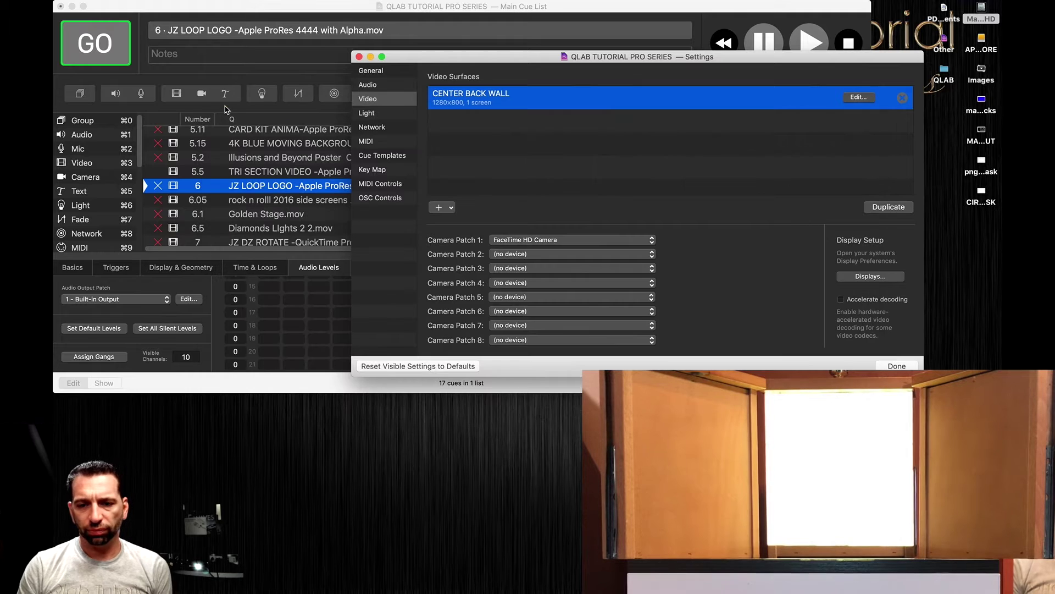
{"action": "left_click", "coordinate": [881, 213]}
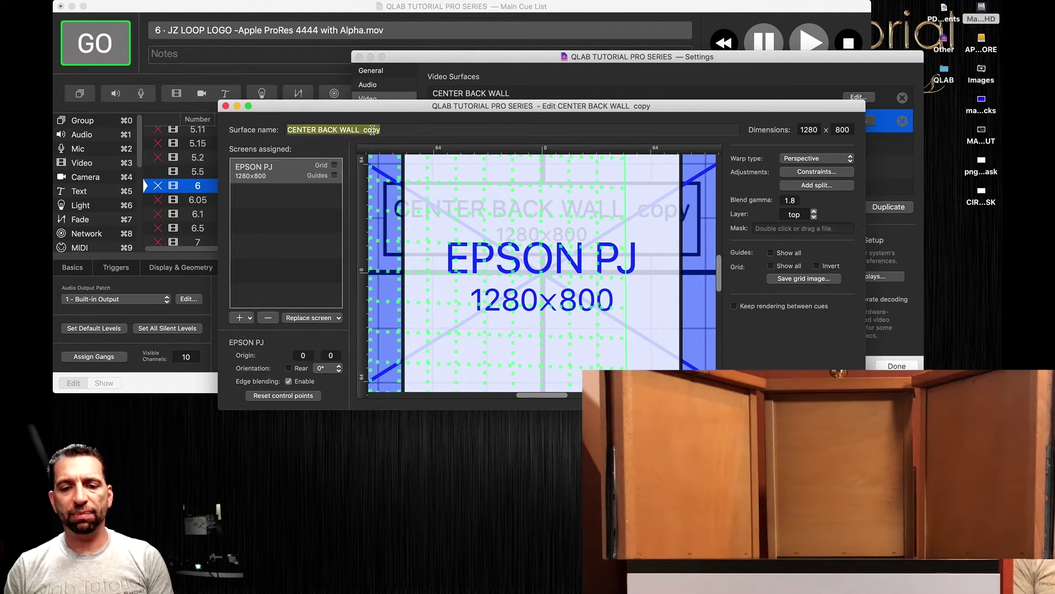
{"action": "type", "text": "LEFT WALL"}
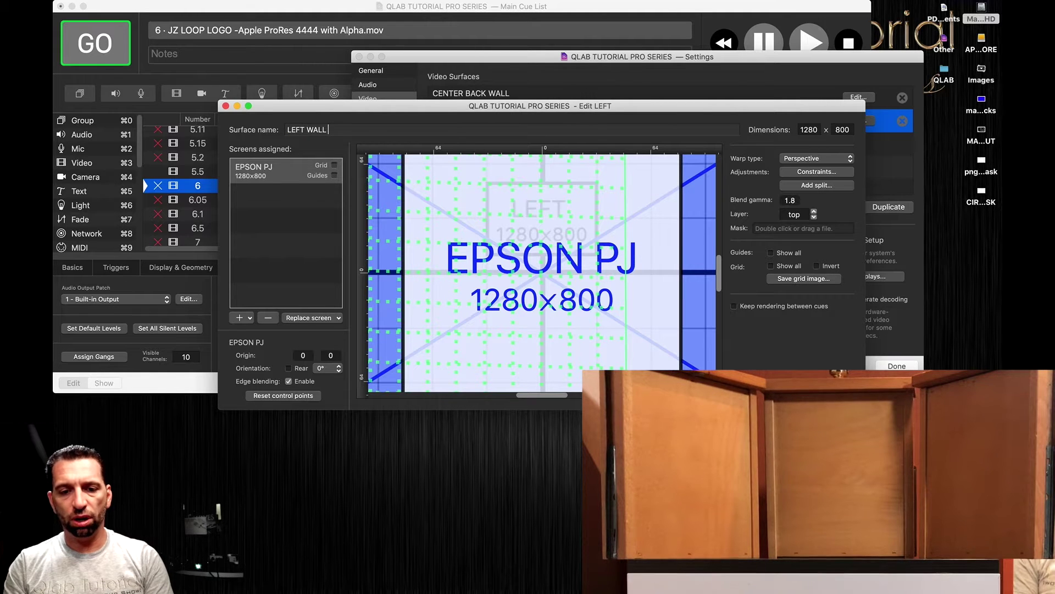
{"action": "key", "text": "Return"}
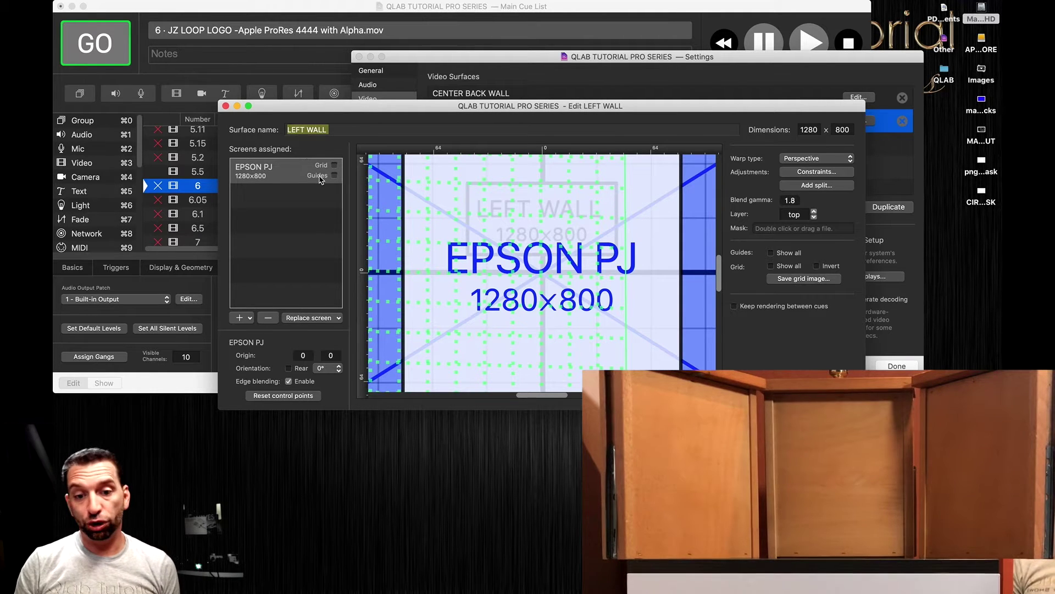
{"action": "left_click", "coordinate": [335, 166]}
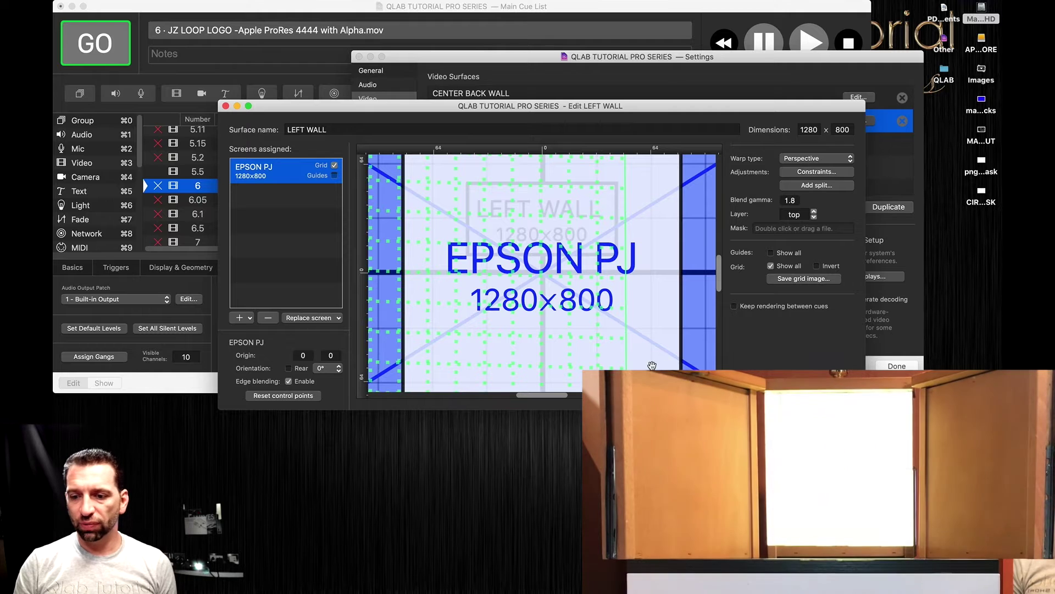
{"action": "left_click", "coordinate": [692, 395]}
{"action": "left_click", "coordinate": [704, 366]}
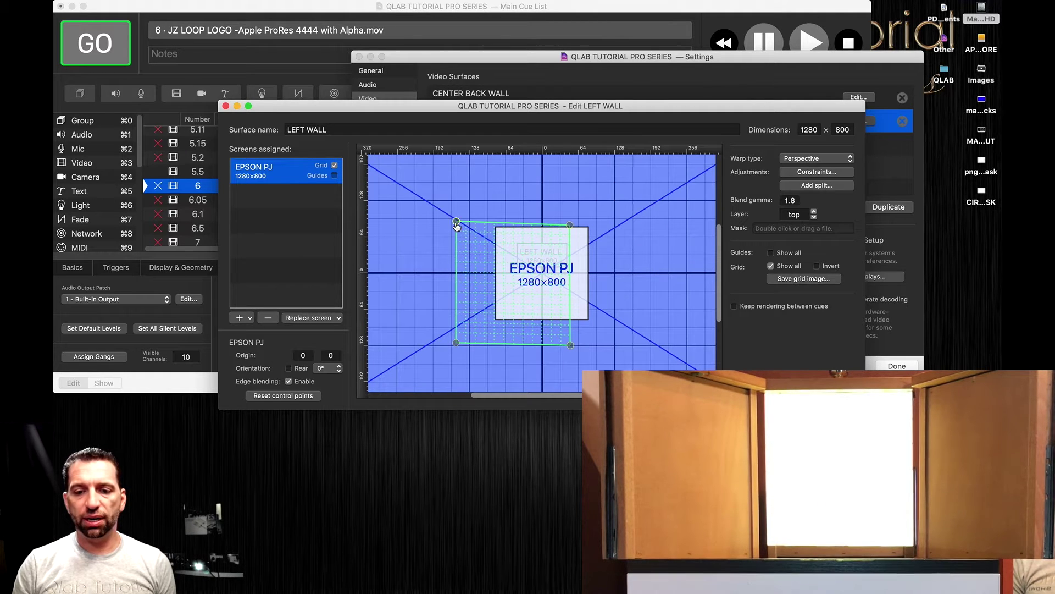
- Warp LEFT WALL's four corners onto the left panel, then switch off the grid and close
{"action": "left_click_drag", "start_coordinate": [456, 222], "coordinate": [389, 198]}
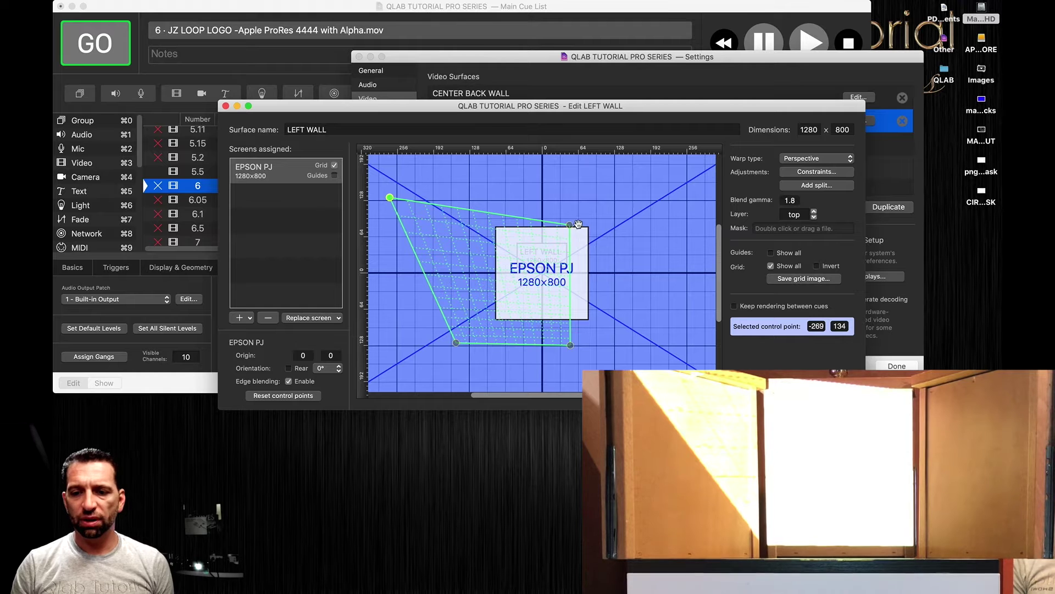
{"action": "left_click_drag", "start_coordinate": [570, 225], "coordinate": [450, 221]}
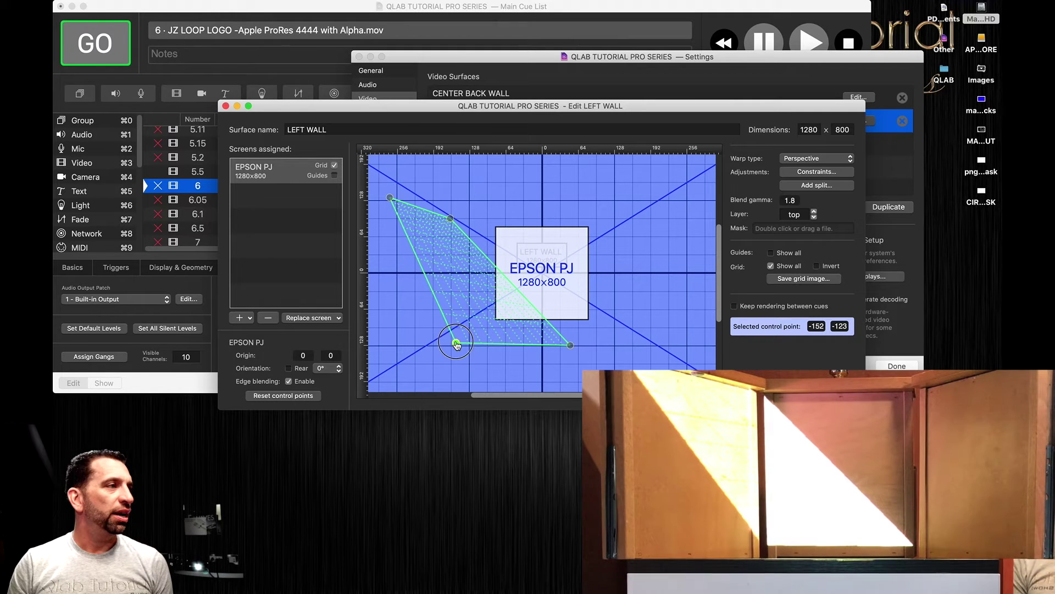
{"action": "left_click_drag", "start_coordinate": [456, 343], "coordinate": [392, 343]}
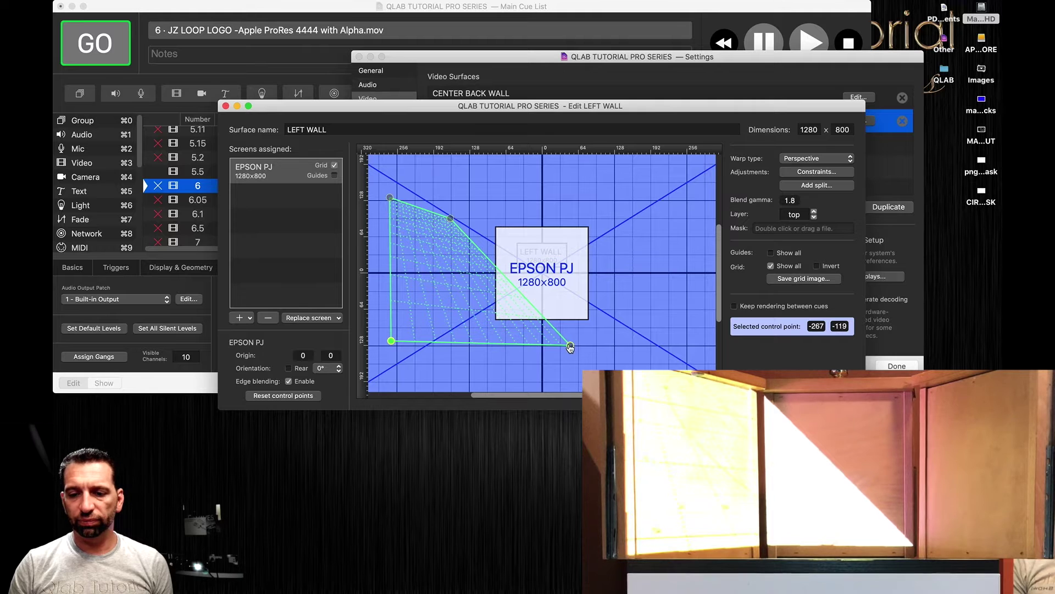
{"action": "left_click_drag", "start_coordinate": [570, 347], "coordinate": [455, 347]}
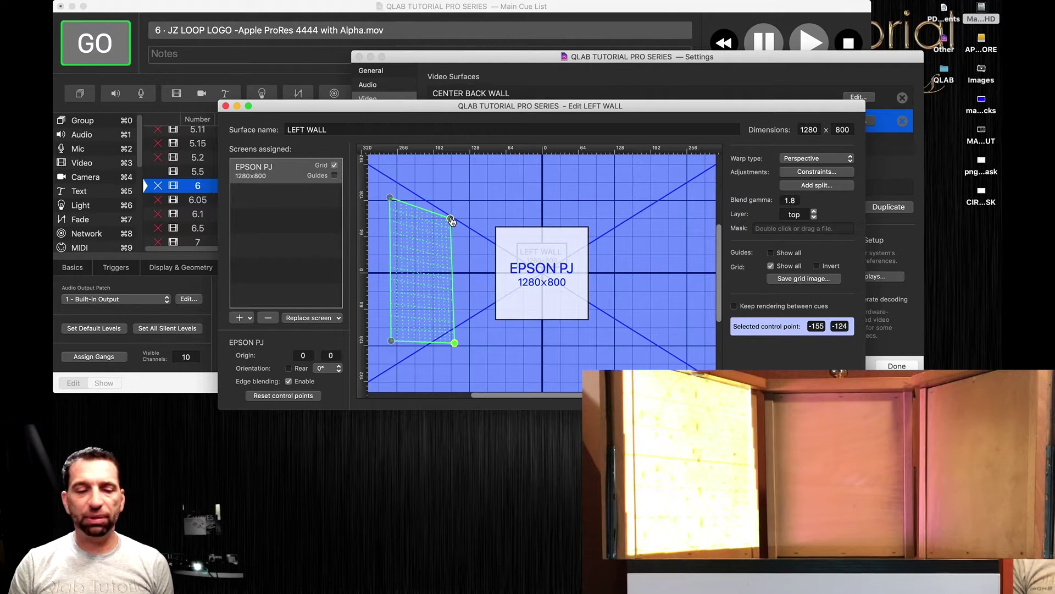
{"action": "left_click_drag", "start_coordinate": [452, 221], "coordinate": [454, 220]}
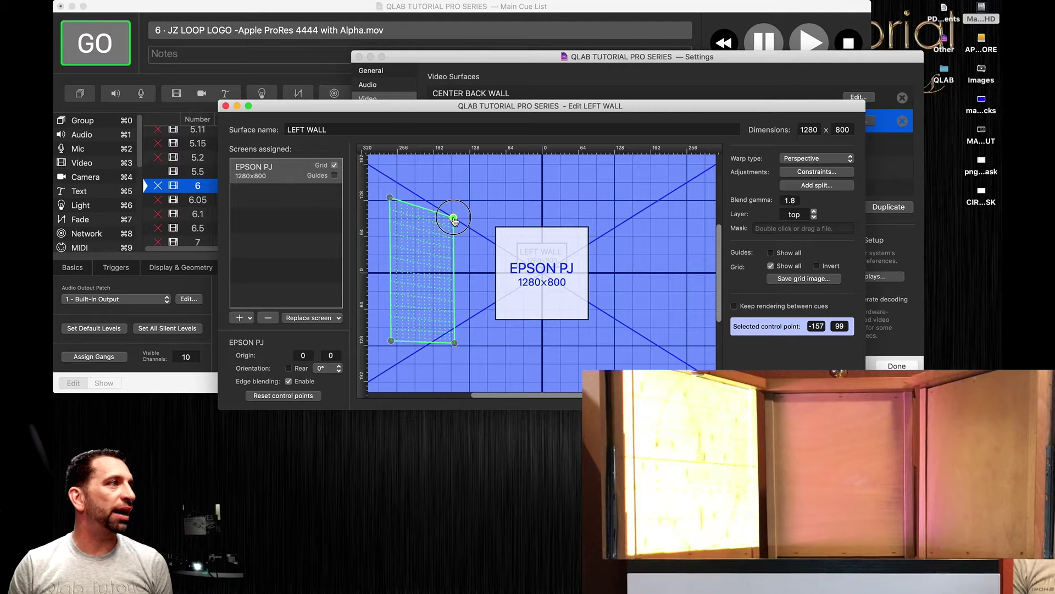
{"action": "left_click", "coordinate": [390, 337]}
{"action": "left_click_drag", "start_coordinate": [390, 337], "coordinate": [391, 337]}
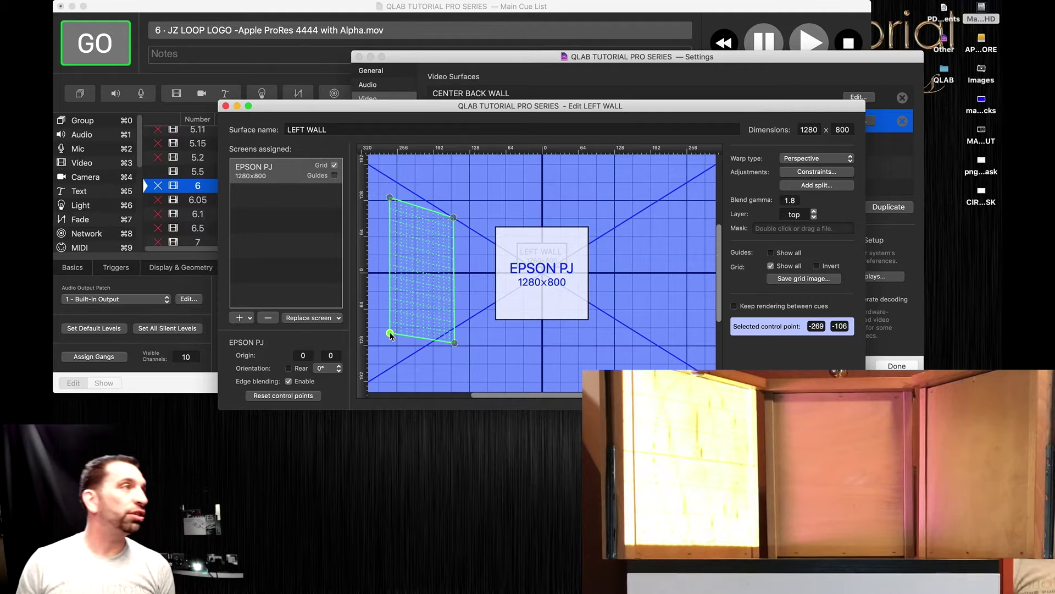
{"action": "left_click", "coordinate": [333, 165]}
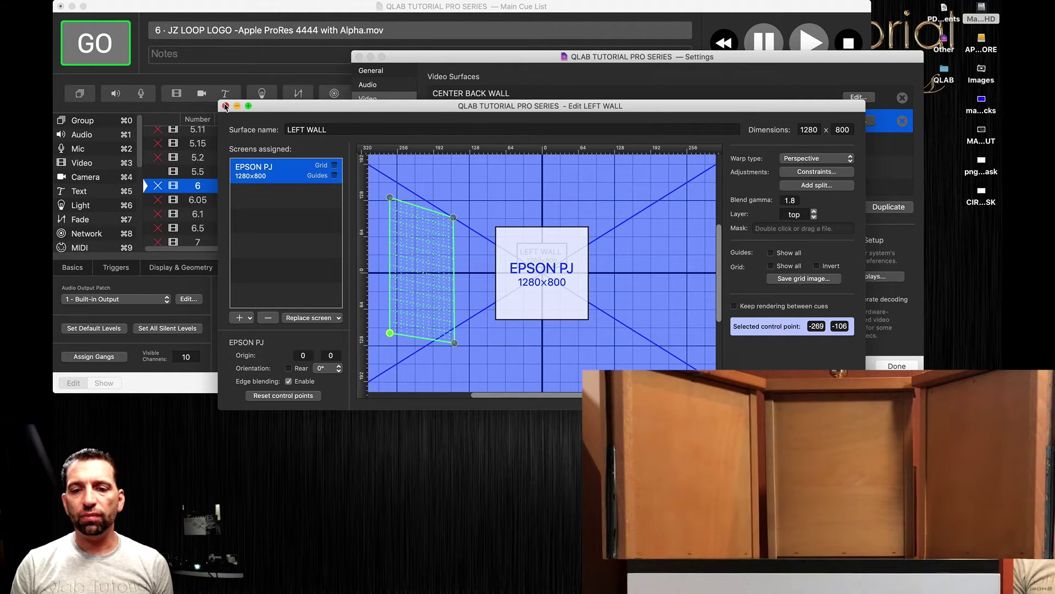
{"action": "left_click", "coordinate": [226, 106]}
- Duplicate CENTER BACK WALL, turn on the grid, and stretch the right-hand corners onto the right panel
{"action": "left_click", "coordinate": [660, 100]}
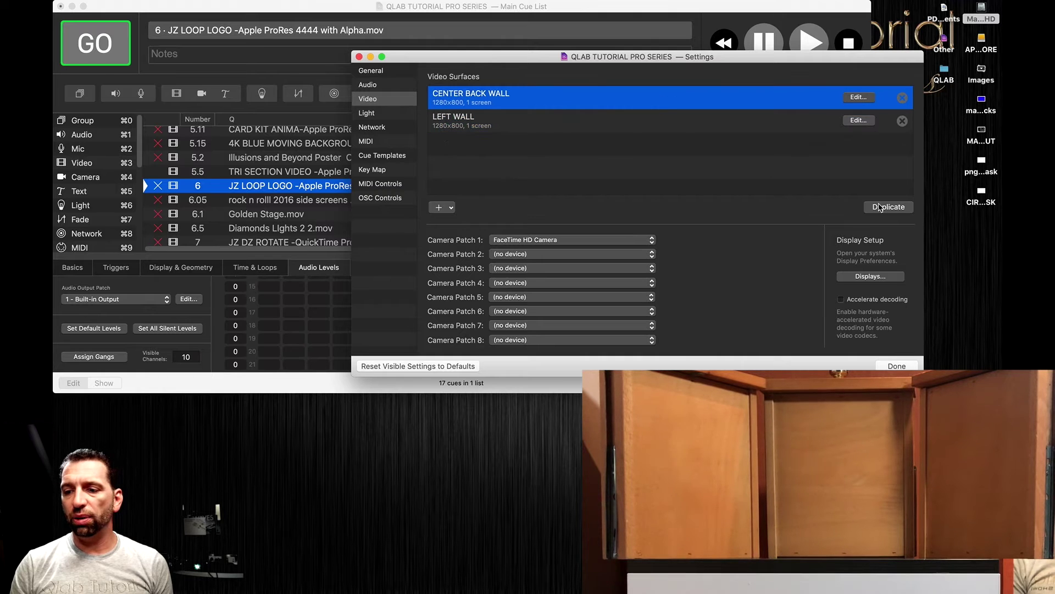
{"action": "left_click", "coordinate": [878, 207]}
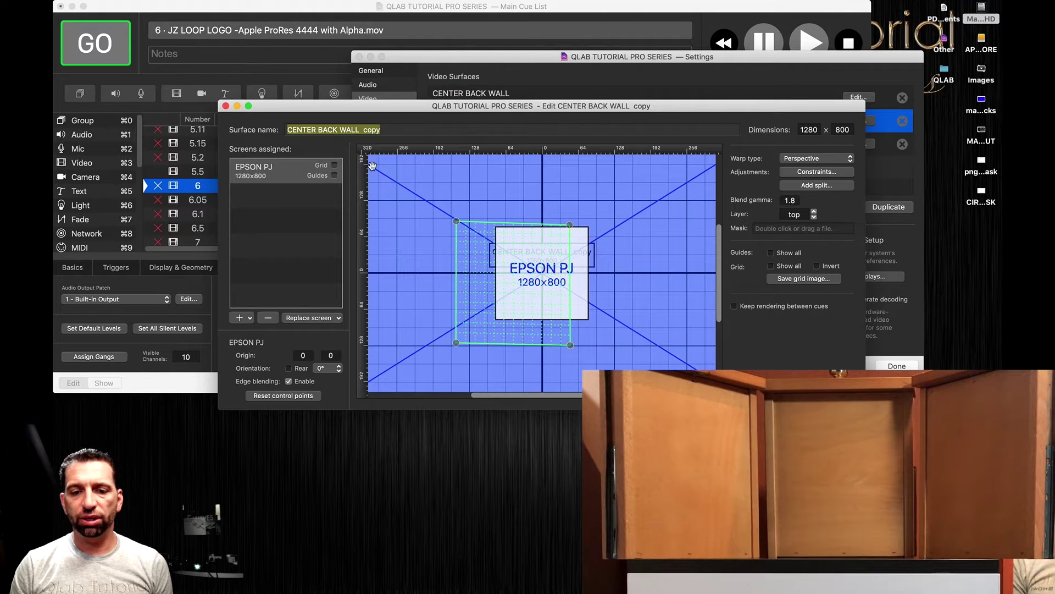
{"action": "left_click", "coordinate": [335, 166]}
{"action": "scroll", "coordinate": [511, 209], "scroll_direction": "right", "scroll_amount": 5}
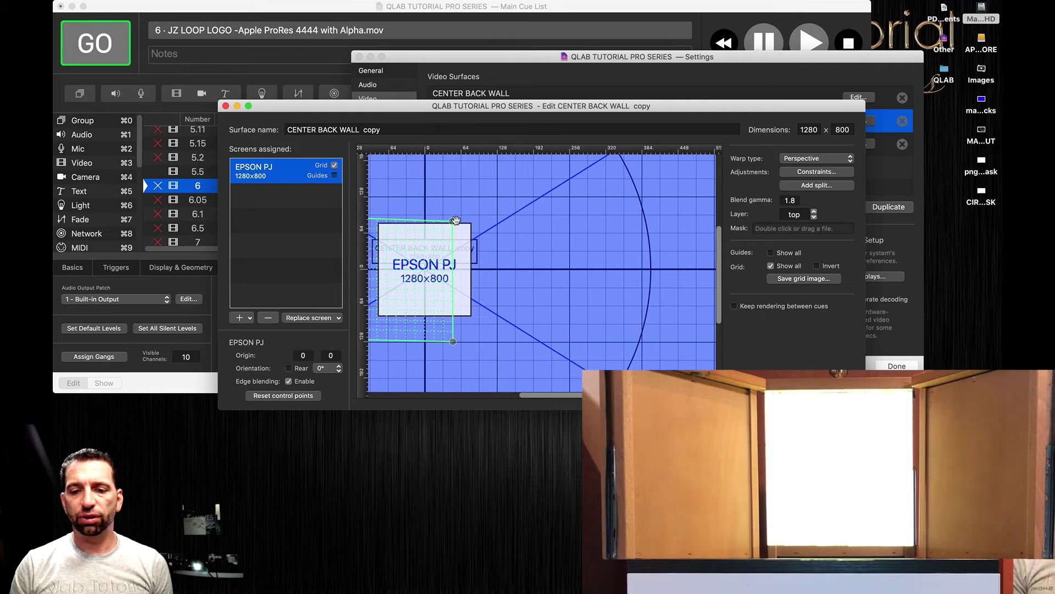
{"action": "left_click_drag", "start_coordinate": [453, 222], "coordinate": [558, 211]}
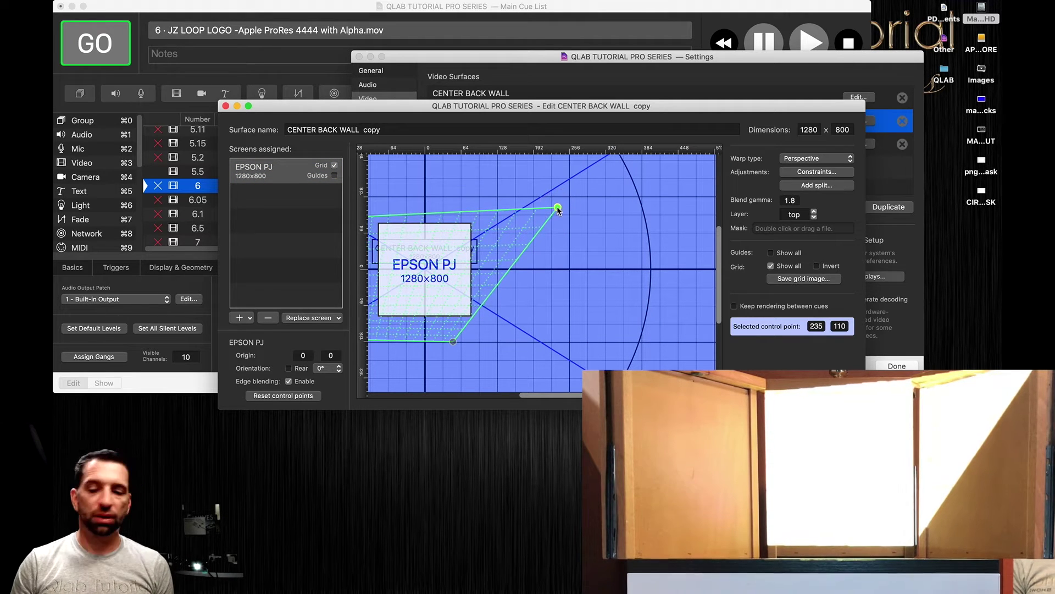
{"action": "left_click_drag", "start_coordinate": [454, 340], "coordinate": [554, 343]}
- Move the left-hand corners to the right panel's inner edge and fine-tune all corners
{"action": "scroll", "coordinate": [483, 336], "scroll_direction": "left", "scroll_amount": 5}
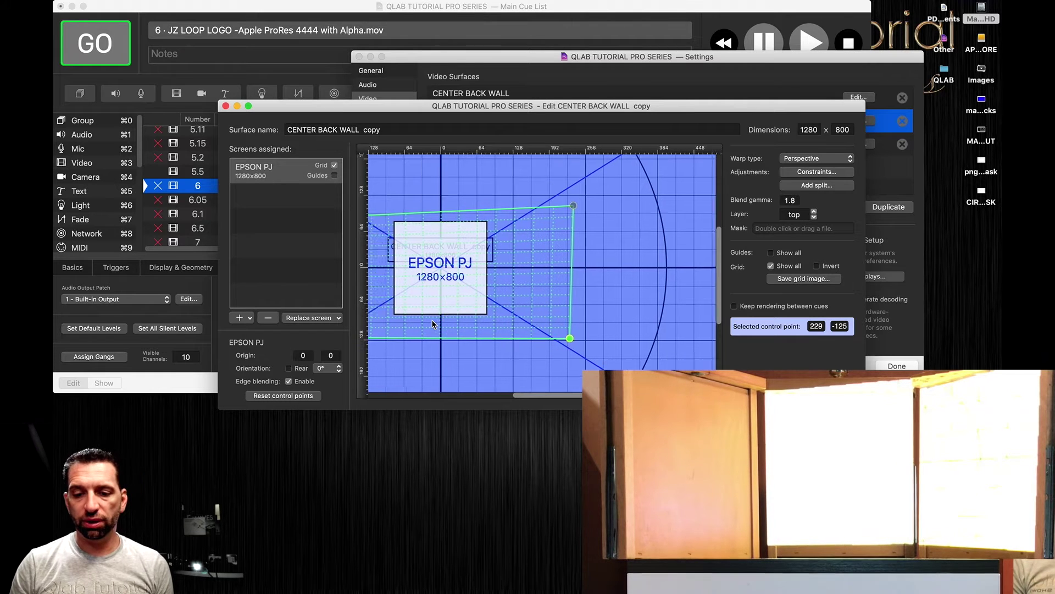
{"action": "left_click", "coordinate": [482, 337]}
{"action": "left_click_drag", "start_coordinate": [482, 337], "coordinate": [605, 340]}
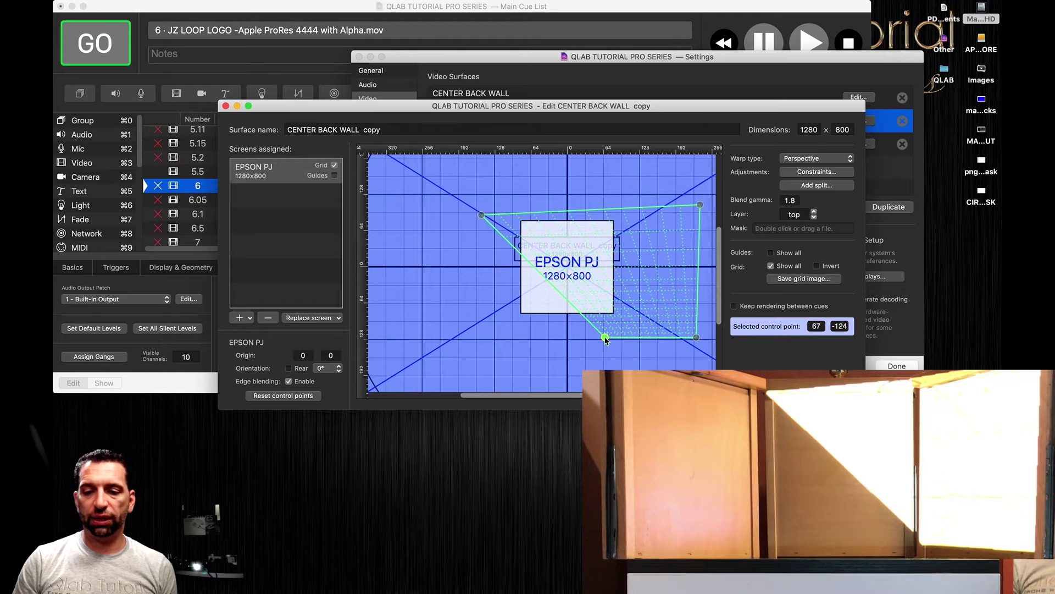
{"action": "left_click", "coordinate": [483, 217]}
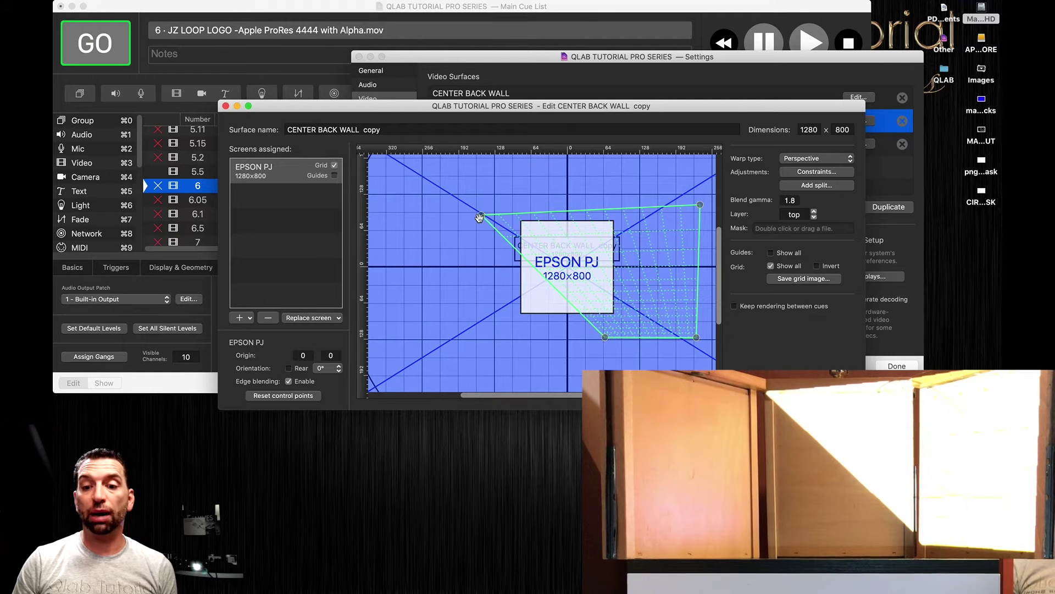
{"action": "left_click_drag", "start_coordinate": [483, 219], "coordinate": [605, 221]}
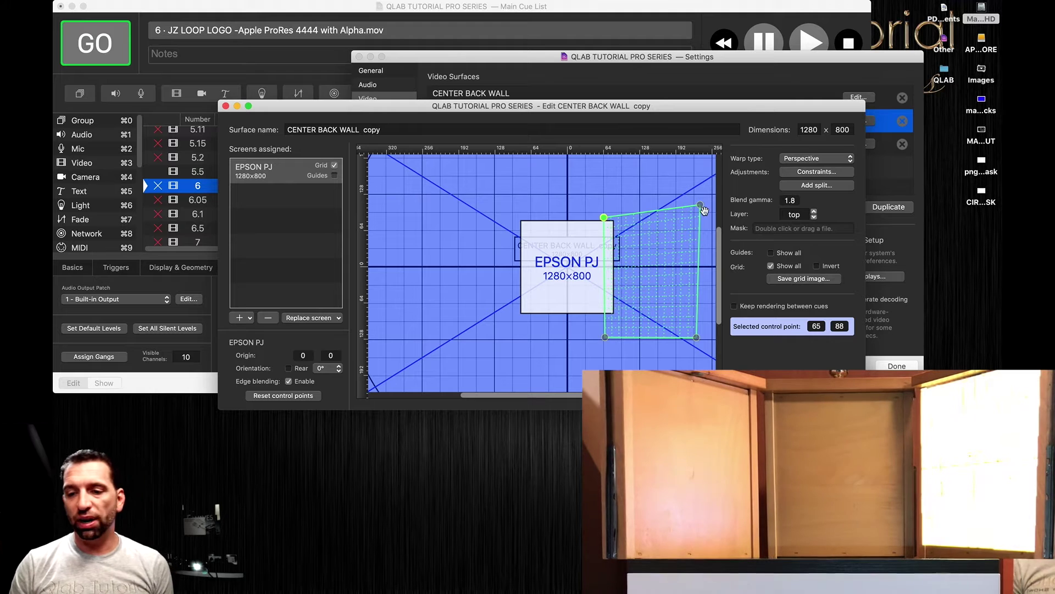
{"action": "left_click_drag", "start_coordinate": [701, 208], "coordinate": [699, 207]}
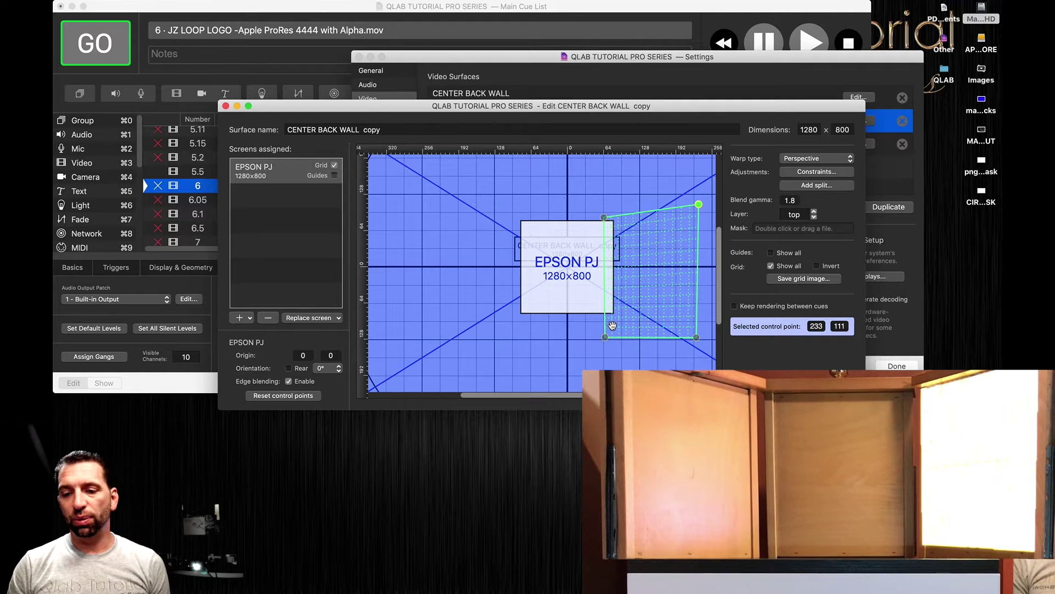
{"action": "left_click_drag", "start_coordinate": [606, 340], "coordinate": [603, 342]}
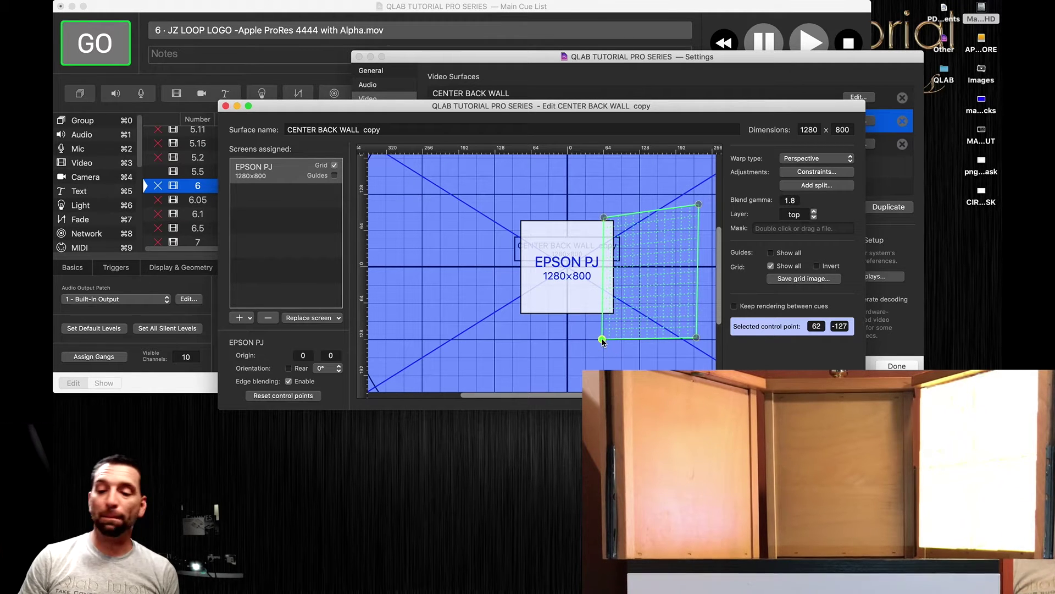
{"action": "left_click_drag", "start_coordinate": [697, 340], "coordinate": [696, 339]}
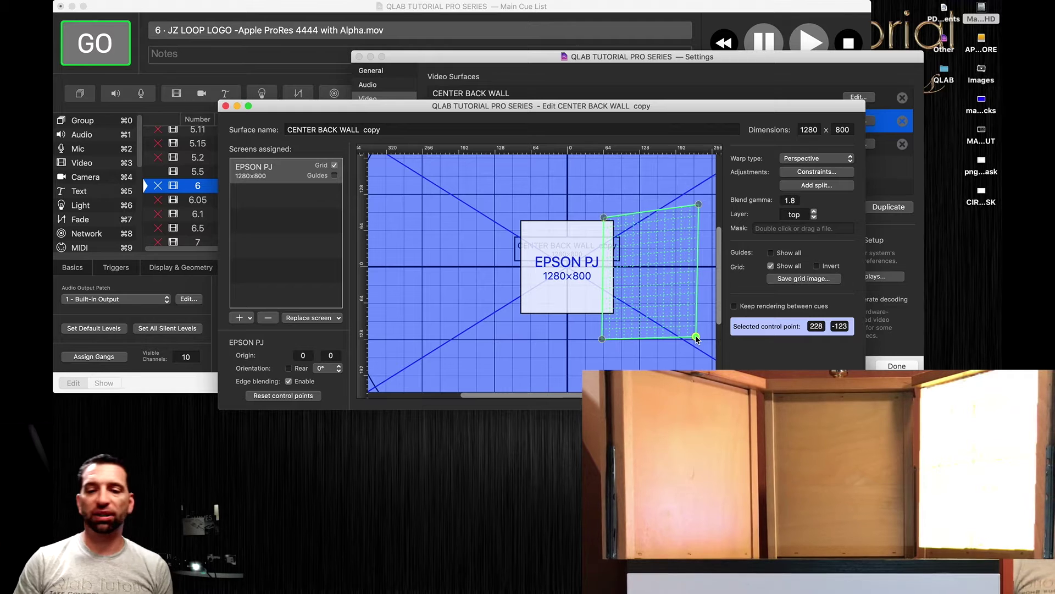
{"action": "left_click_drag", "start_coordinate": [696, 339], "coordinate": [696, 339]}
- Rename the copy RIGHT SCREEN and close its editor
{"action": "left_click", "coordinate": [341, 130]}
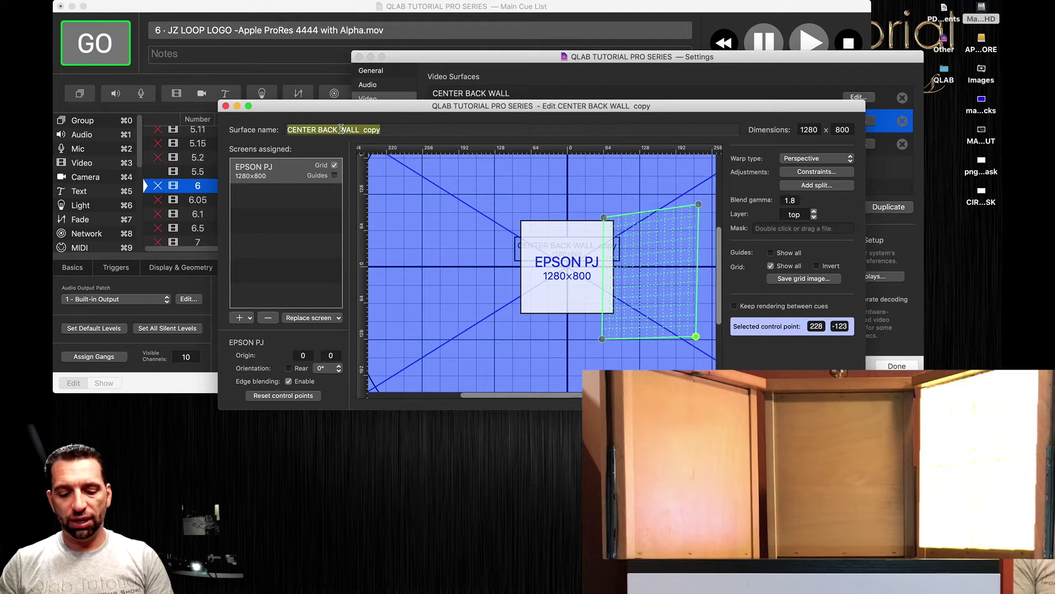
{"action": "type", "text": "RIGHT SCREEN"}
{"action": "key", "text": "Return"}
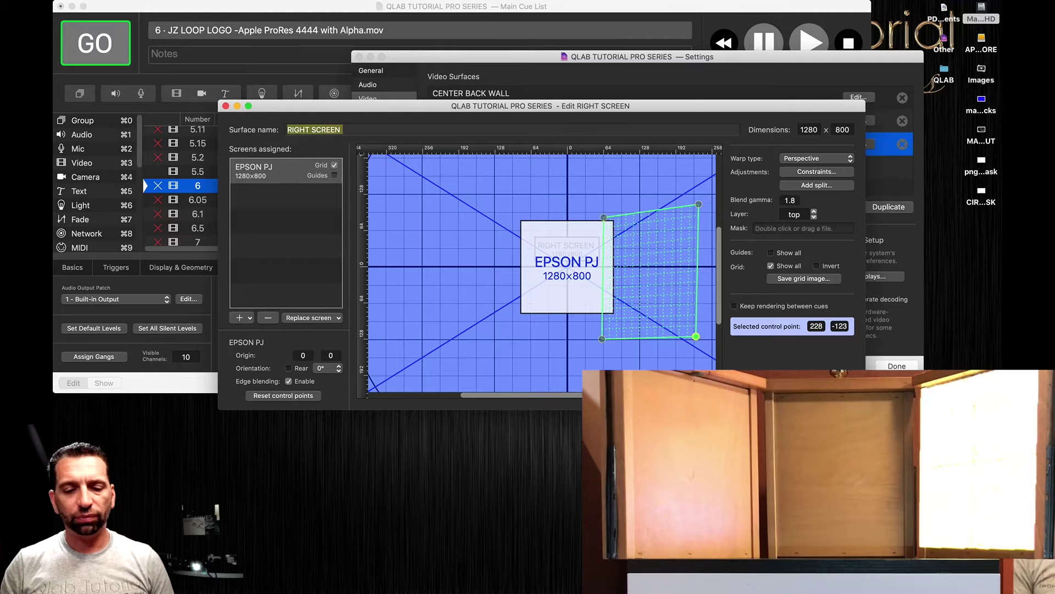
{"action": "left_click", "coordinate": [226, 106]}
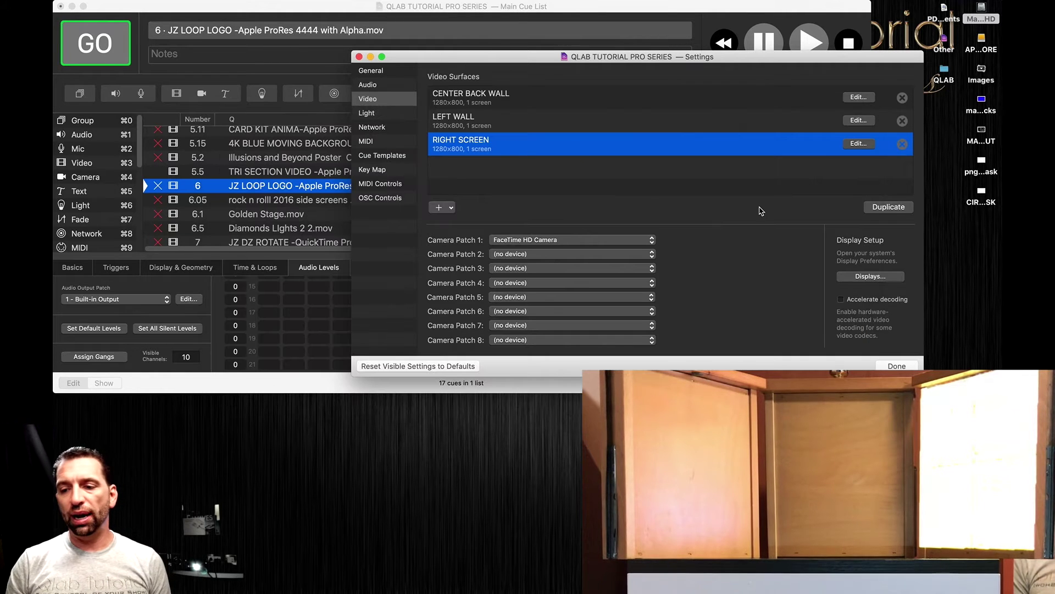
{"action": "left_click", "coordinate": [441, 208]}
{"action": "mouse_move", "coordinate": [523, 231]}
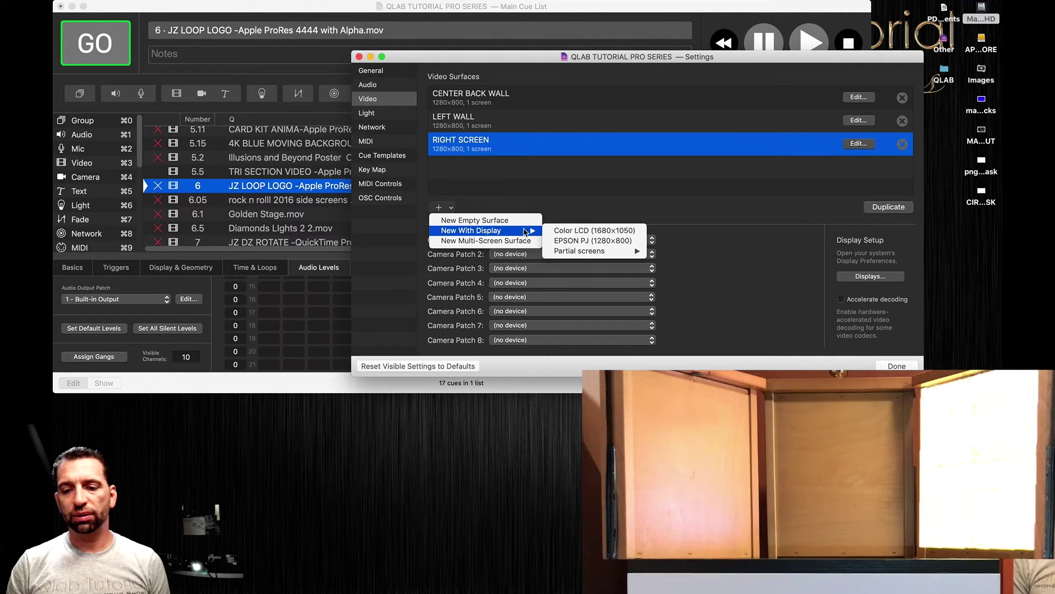
{"action": "left_click", "coordinate": [574, 235]}
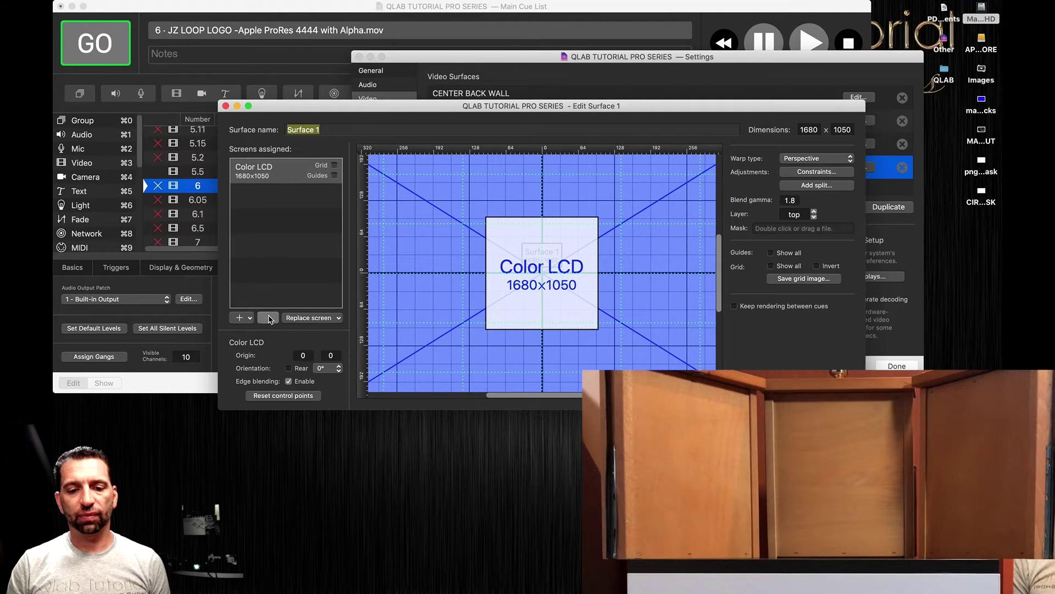
{"action": "left_click", "coordinate": [267, 318]}
{"action": "left_click", "coordinate": [248, 318]}
{"action": "left_click", "coordinate": [272, 343]}
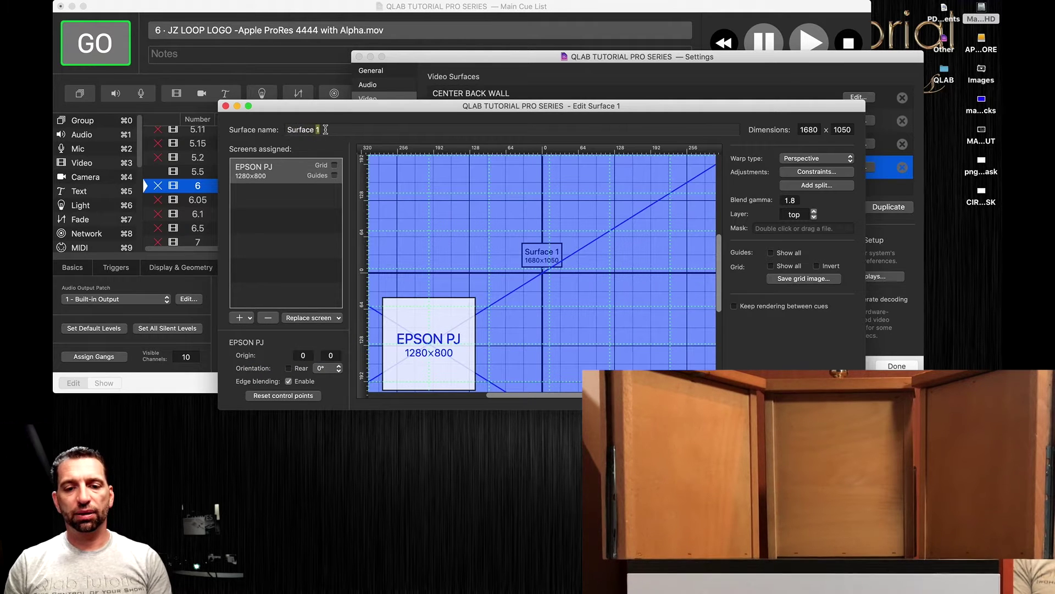
{"action": "type", "text": "BOTTOM S"}
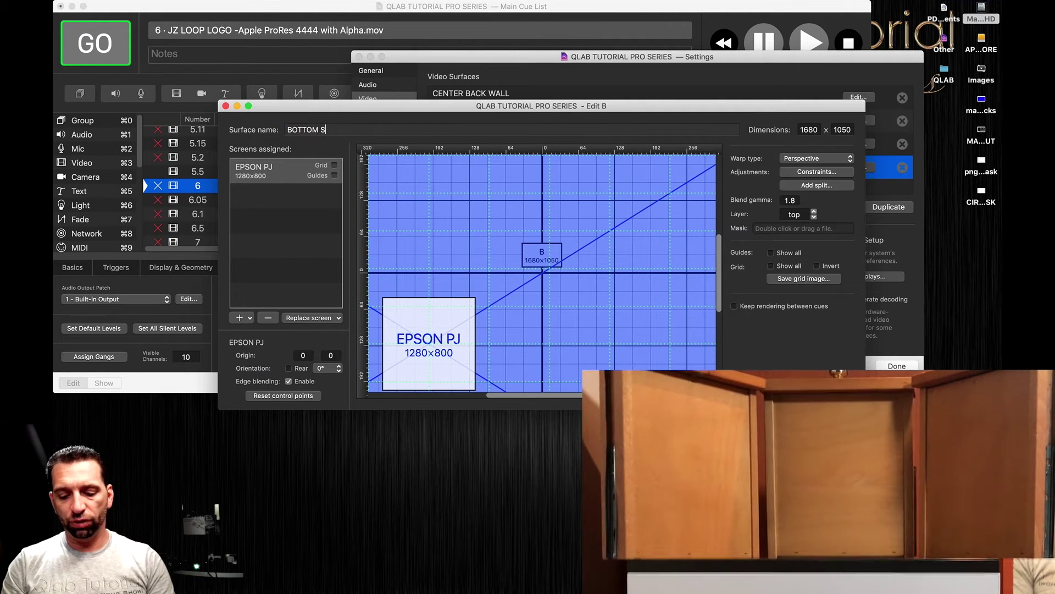
{"action": "type", "text": "CREEN"}
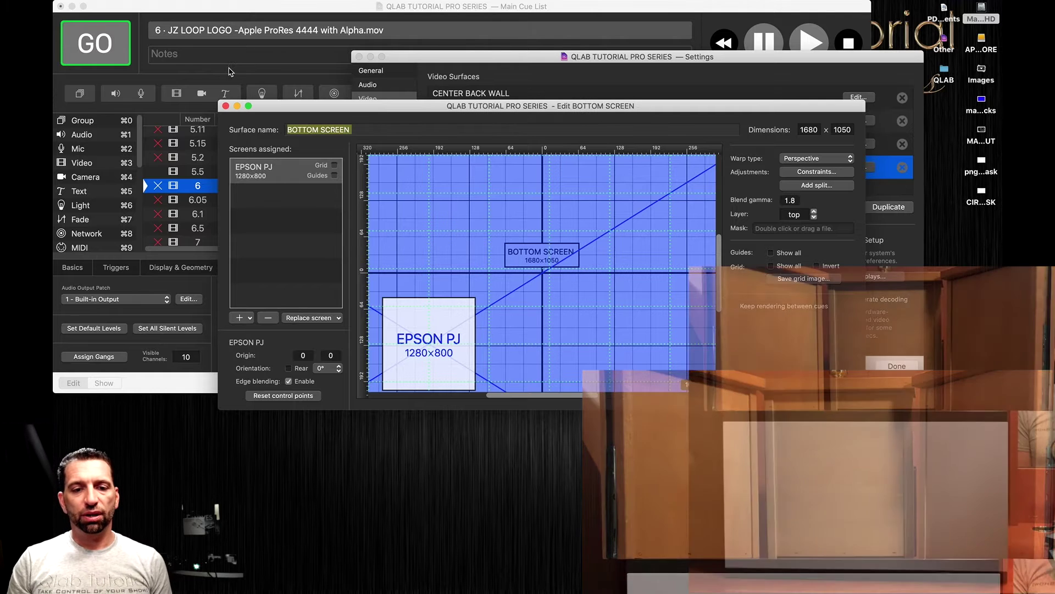
{"action": "left_click", "coordinate": [226, 105]}
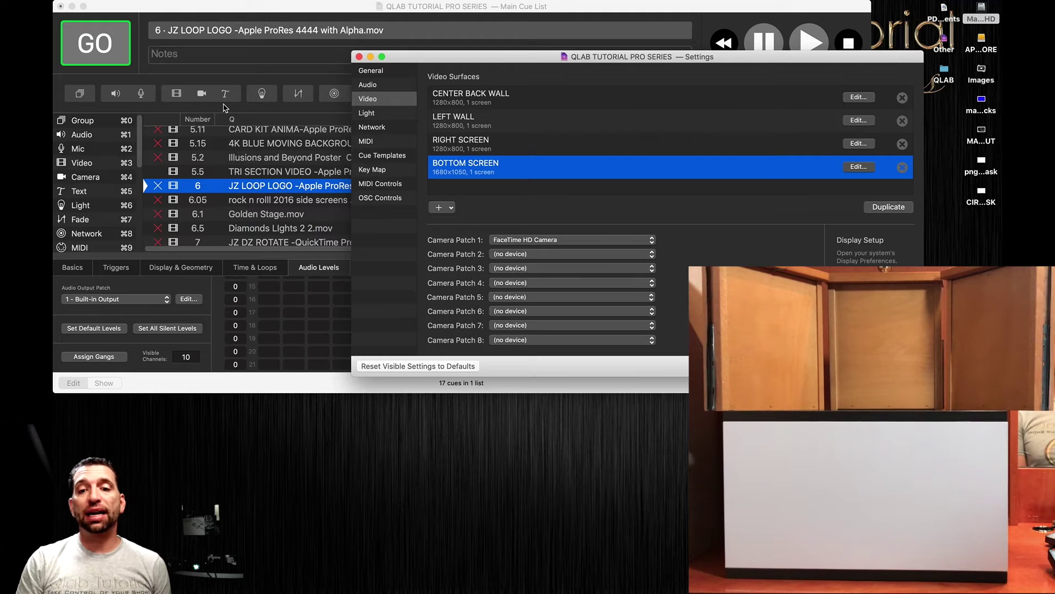
{"action": "left_click", "coordinate": [858, 167]}
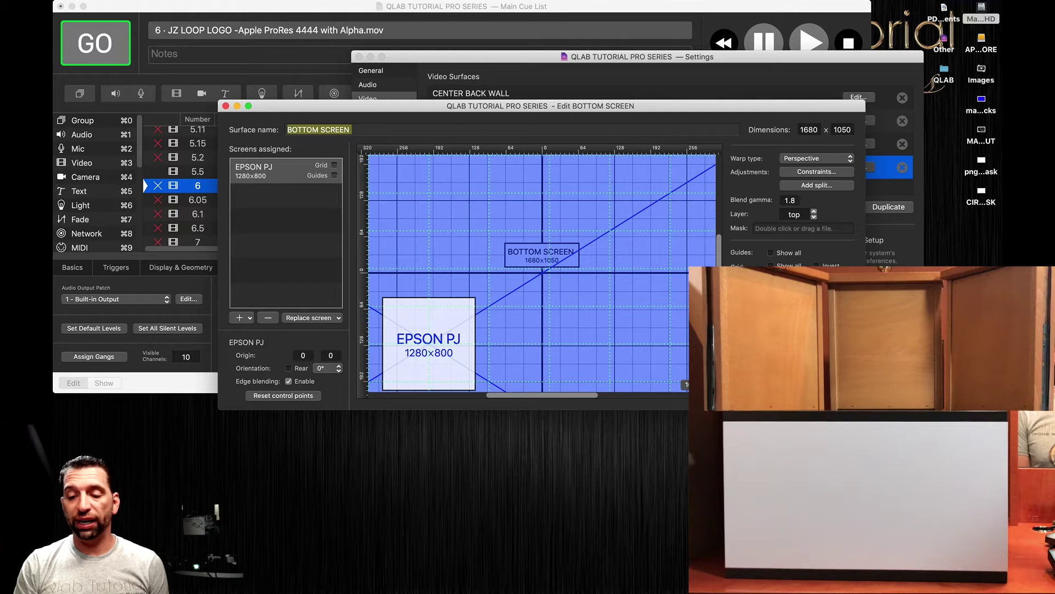
{"action": "left_click", "coordinate": [248, 105]}
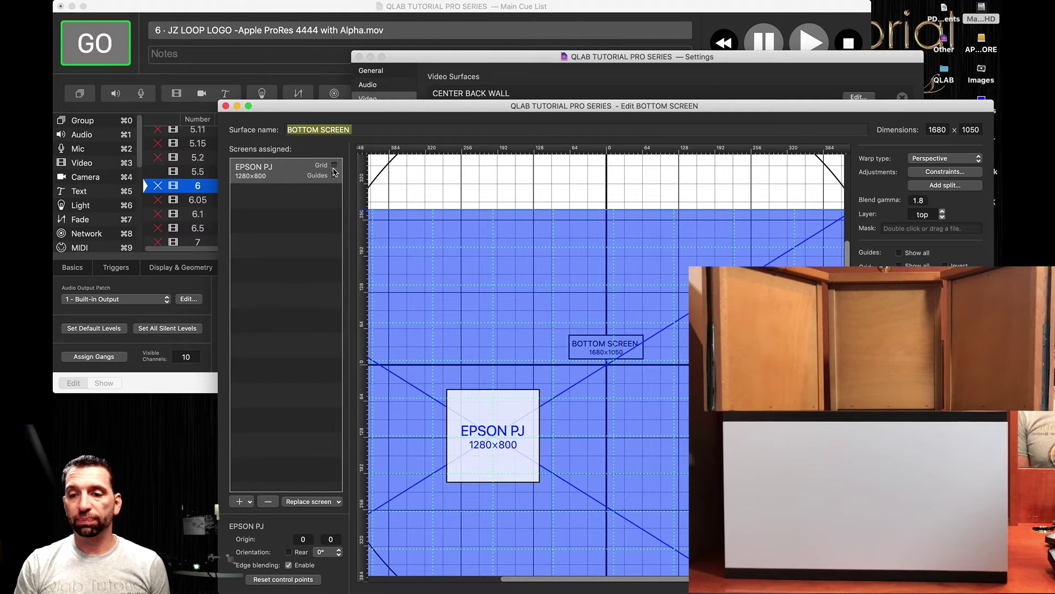
{"action": "left_click_drag", "start_coordinate": [383, 105], "coordinate": [244, 17]}
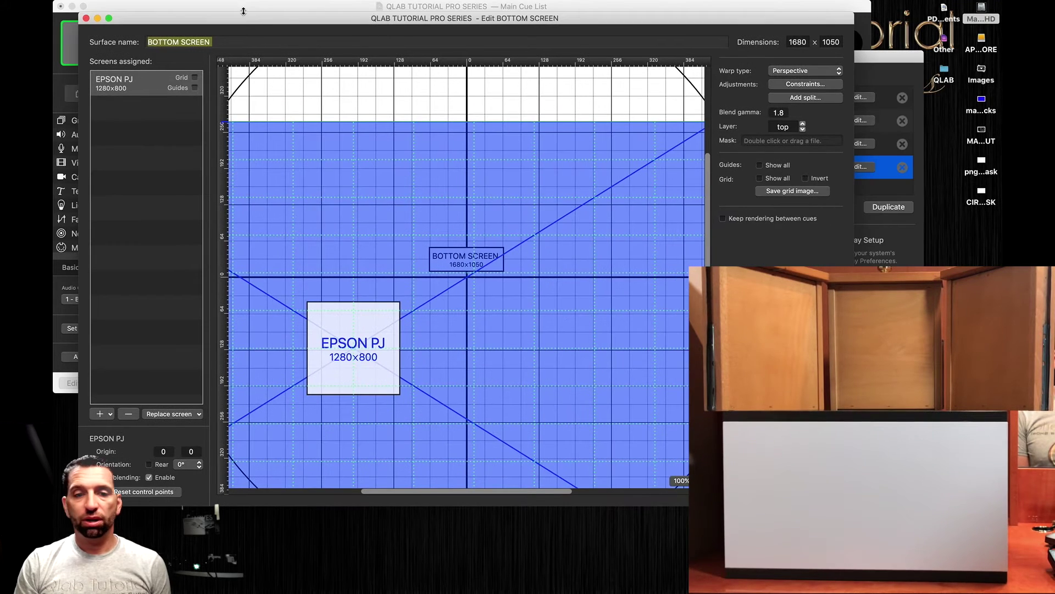
{"action": "left_click", "coordinate": [86, 18]}
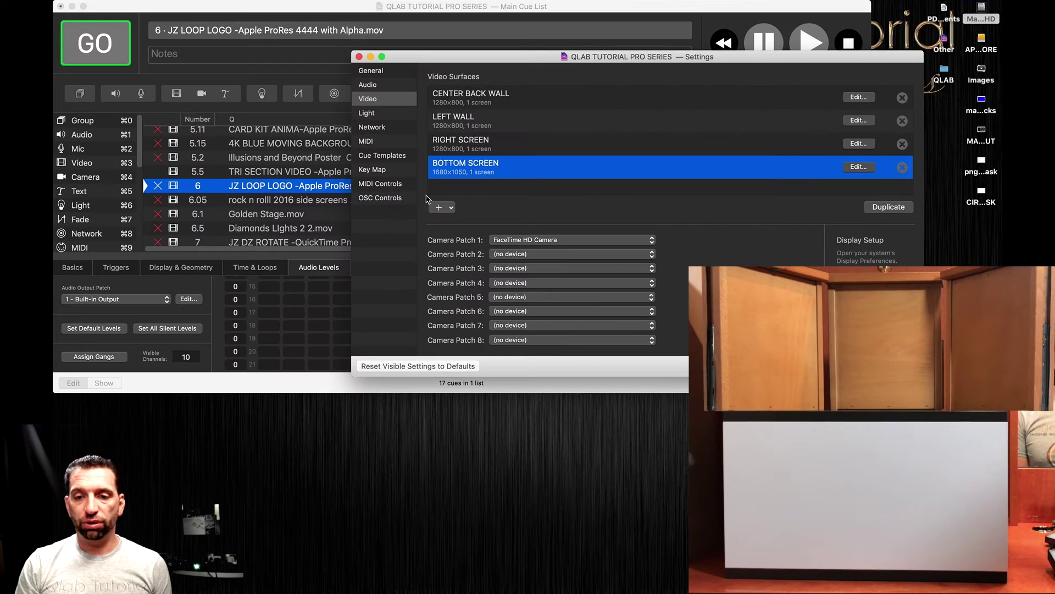
{"action": "left_click", "coordinate": [903, 168]}
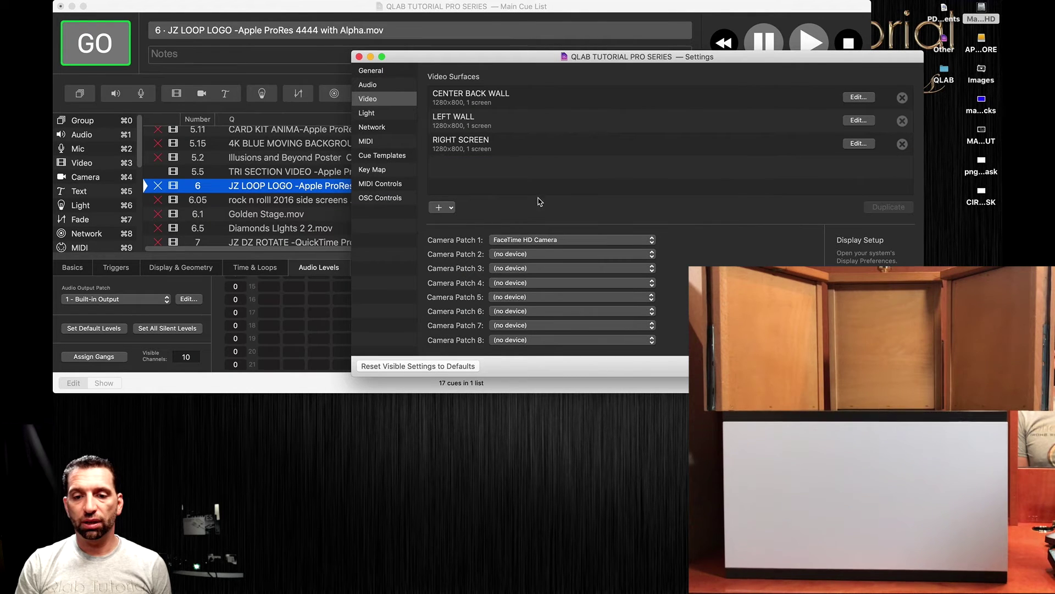
- Add a new surface on the EPSON PJ projector and name it BOTTOM SCREEN
{"action": "left_click", "coordinate": [441, 208]}
{"action": "mouse_move", "coordinate": [442, 231]}
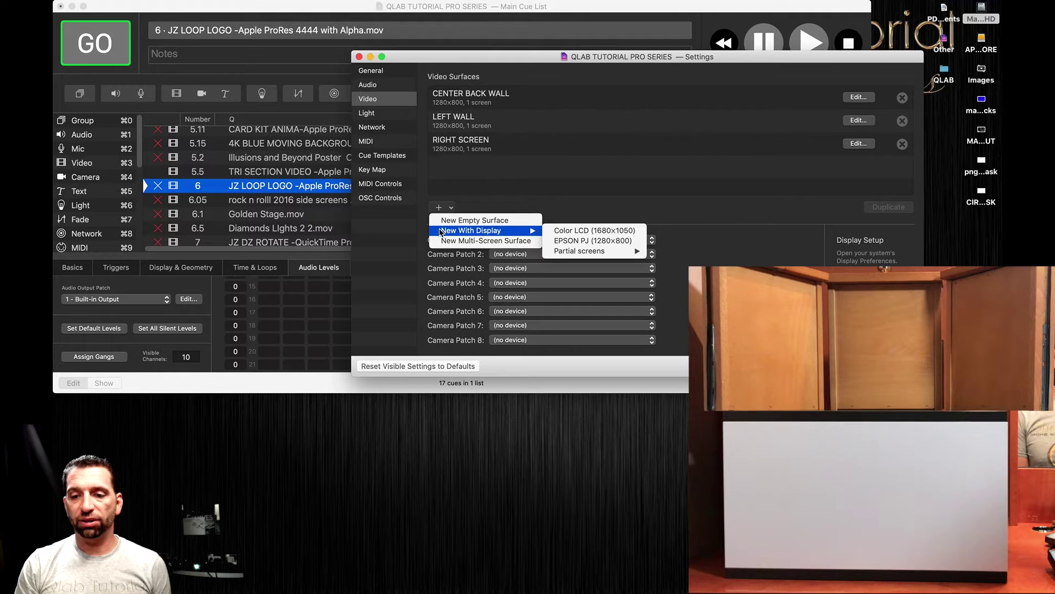
{"action": "left_click", "coordinate": [599, 240]}
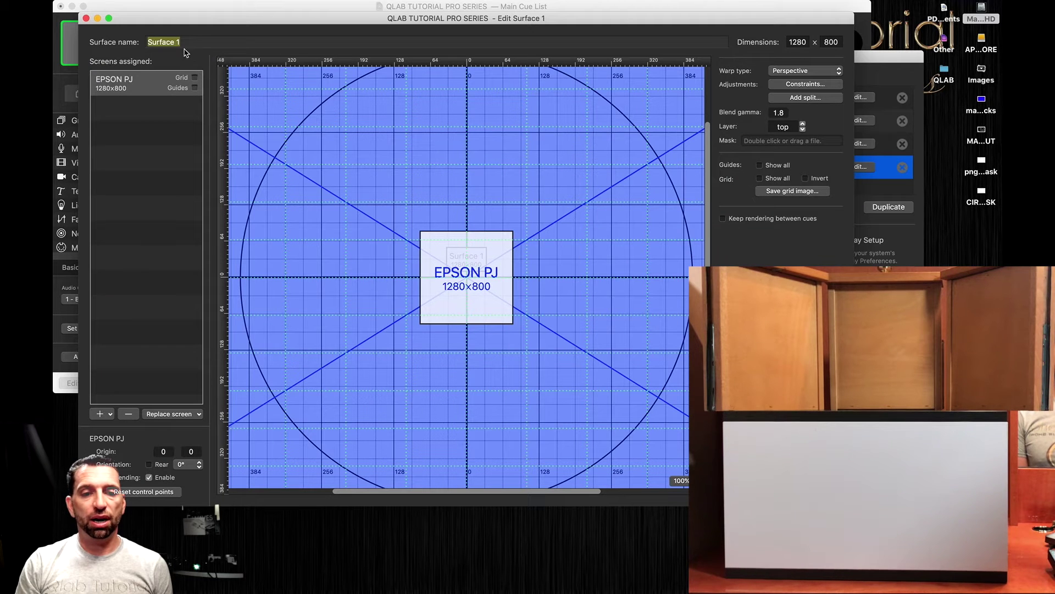
{"action": "left_click", "coordinate": [182, 41]}
{"action": "key", "text": "super+a"}
{"action": "type", "text": "BOTTOM SCREEN"}
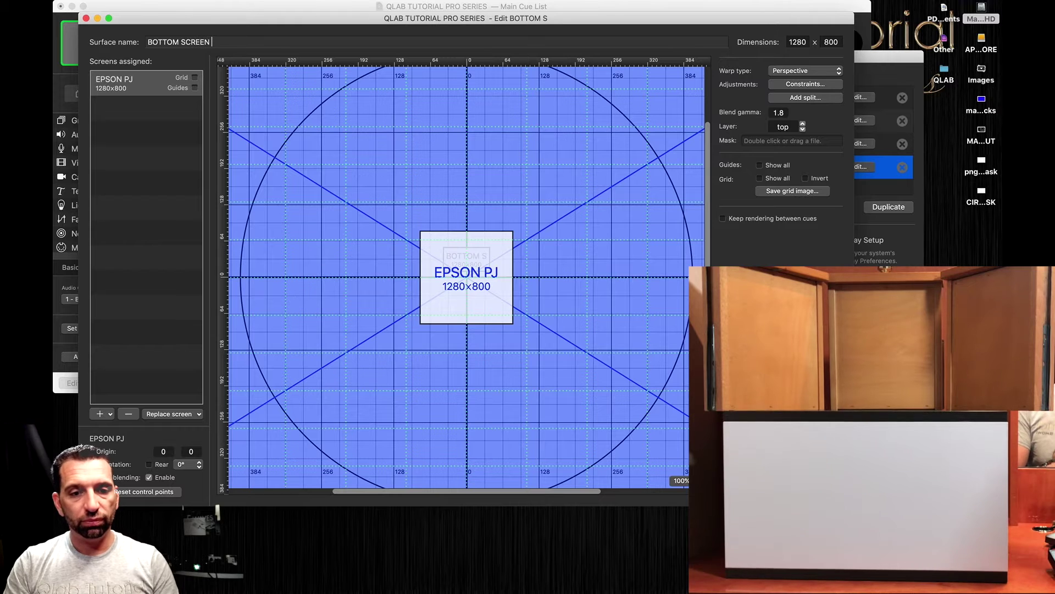
{"action": "key", "text": "Return"}
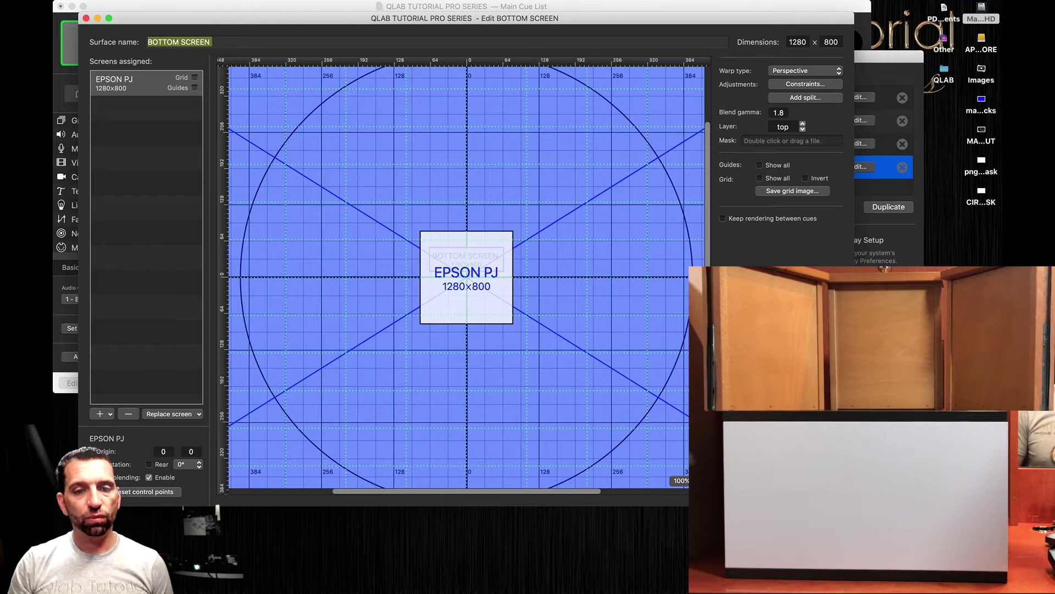
- Project the alignment grid and set the surface's top constraint to 545
{"action": "left_click", "coordinate": [195, 78]}
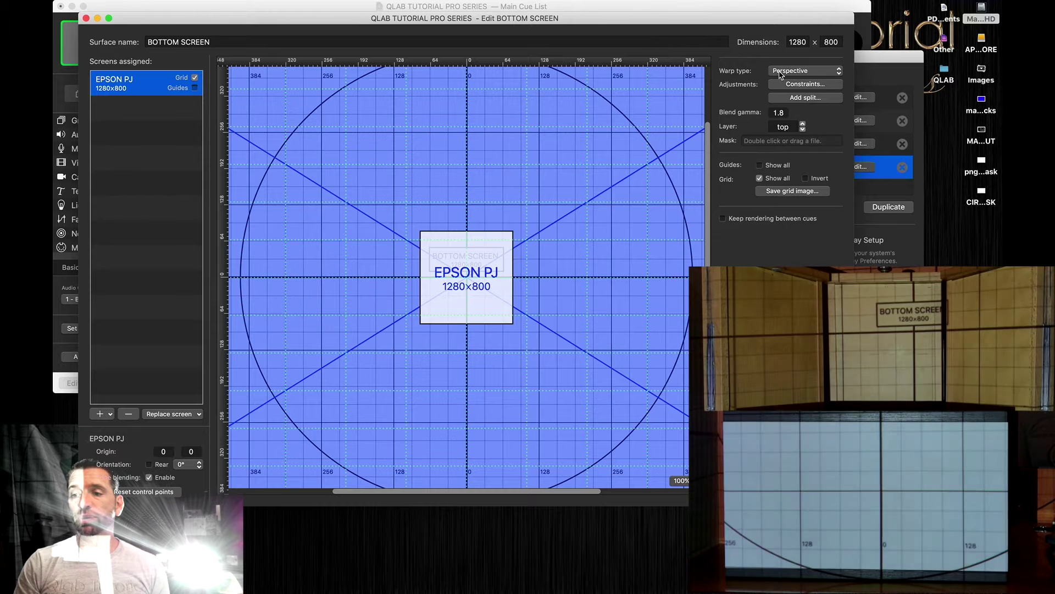
{"action": "left_click", "coordinate": [802, 84]}
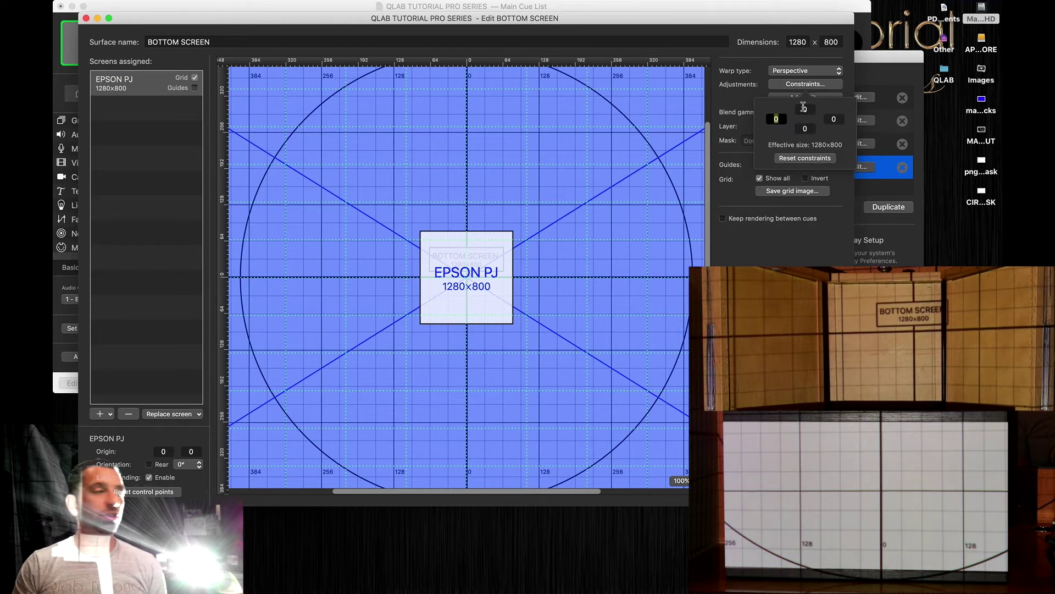
{"action": "left_click", "coordinate": [803, 108]}
{"action": "type", "text": "204"}
{"action": "key", "text": "Return"}
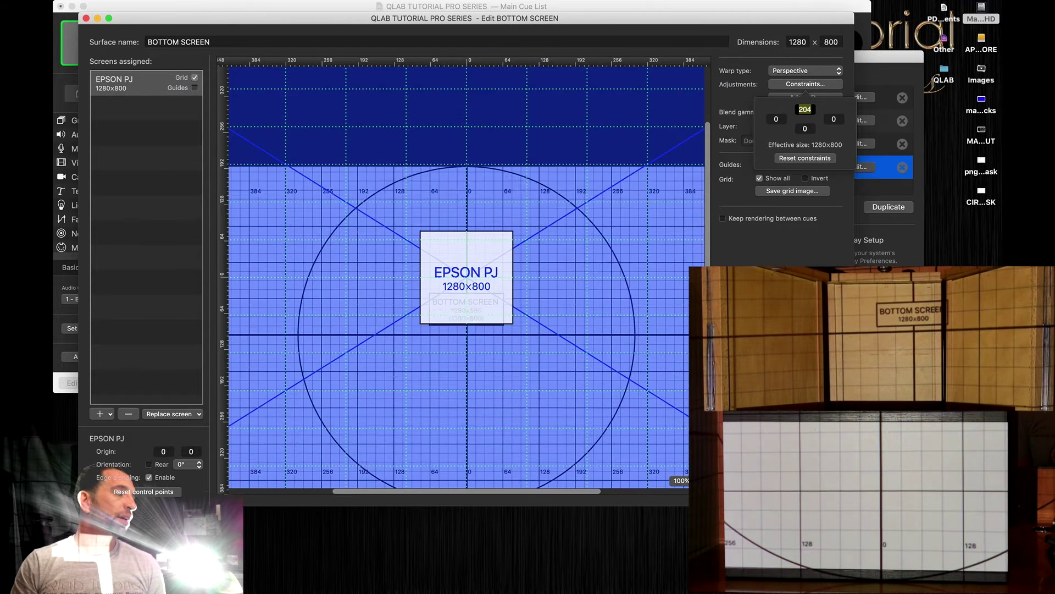
{"action": "key", "text": "Up"}
{"action": "key", "text": "Up"}
{"action": "key", "text": "Up"}
{"action": "key", "text": "Up"}
{"action": "key", "text": "Up"}
{"action": "key", "text": "Up"}
{"action": "key", "text": "Up"}
{"action": "key", "text": "Up"}
{"action": "key", "text": "Up"}
{"action": "key", "text": "Up"}
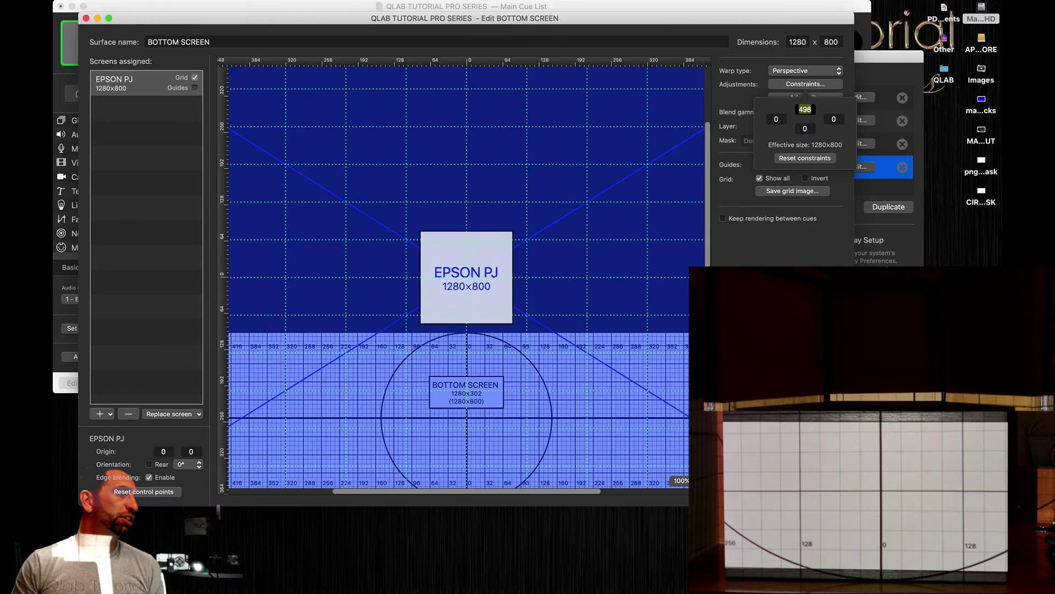
{"action": "key", "text": "Up"}
{"action": "key", "text": "Up"}
{"action": "key", "text": "Up"}
{"action": "key", "text": "Up"}
{"action": "key", "text": "Up"}
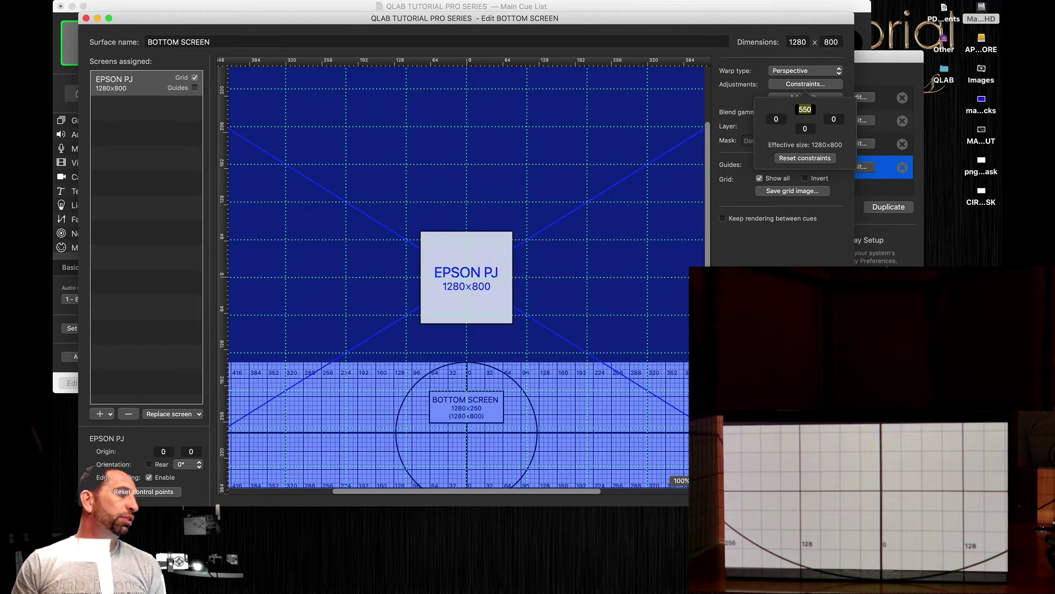
{"action": "key", "text": "Down"}
{"action": "key", "text": "Down"}
{"action": "key", "text": "Down"}
{"action": "key", "text": "Down"}
{"action": "key", "text": "Down"}
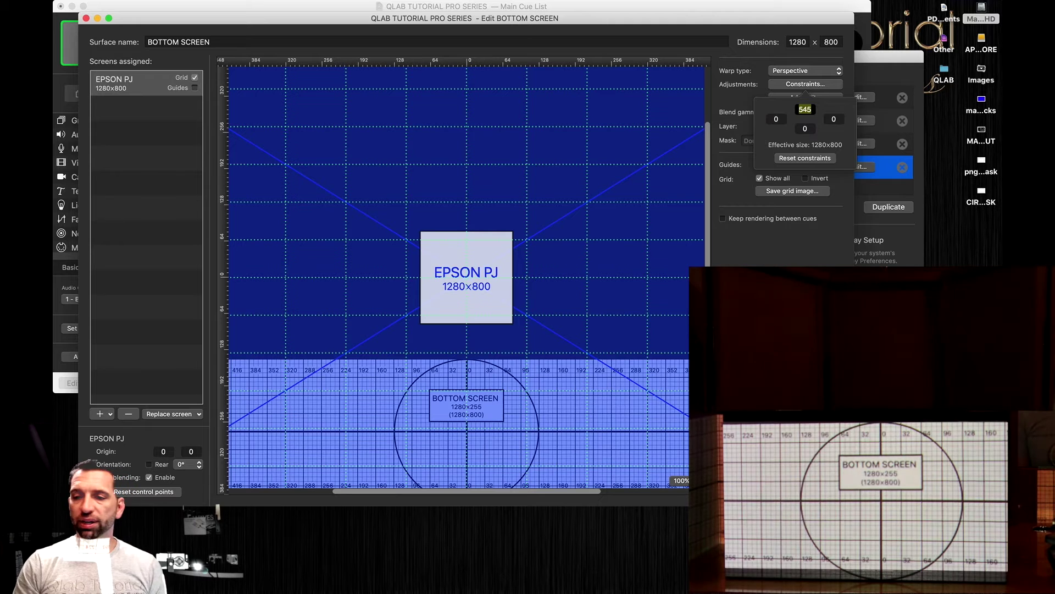
- Set the right edge constraint to 446
{"action": "key", "text": "Tab"}
{"action": "type", "text": "144"}
{"action": "key", "text": "Return"}
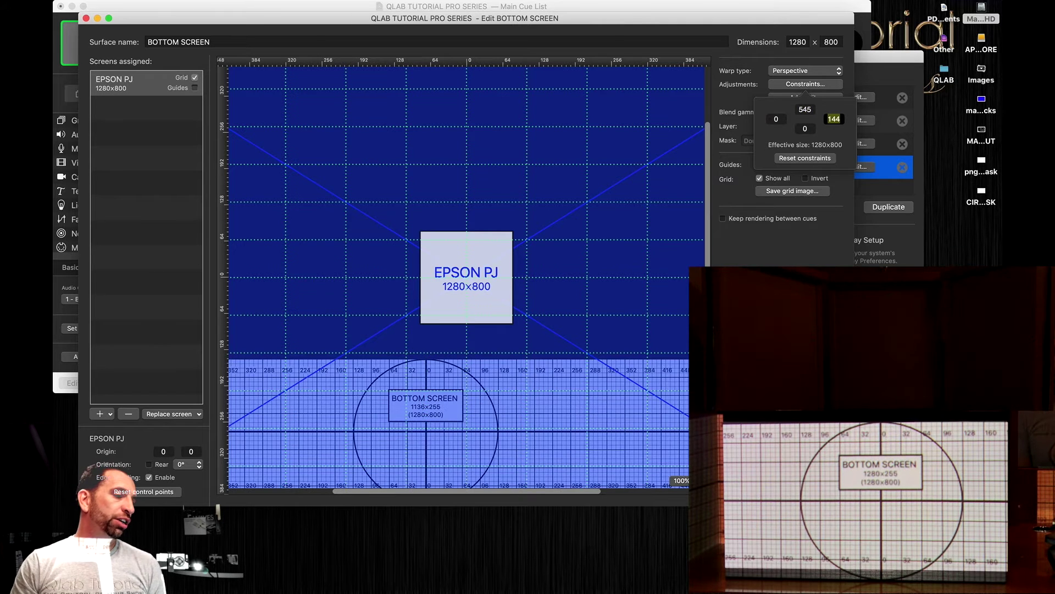
{"action": "type", "text": "441"}
{"action": "key", "text": "Return"}
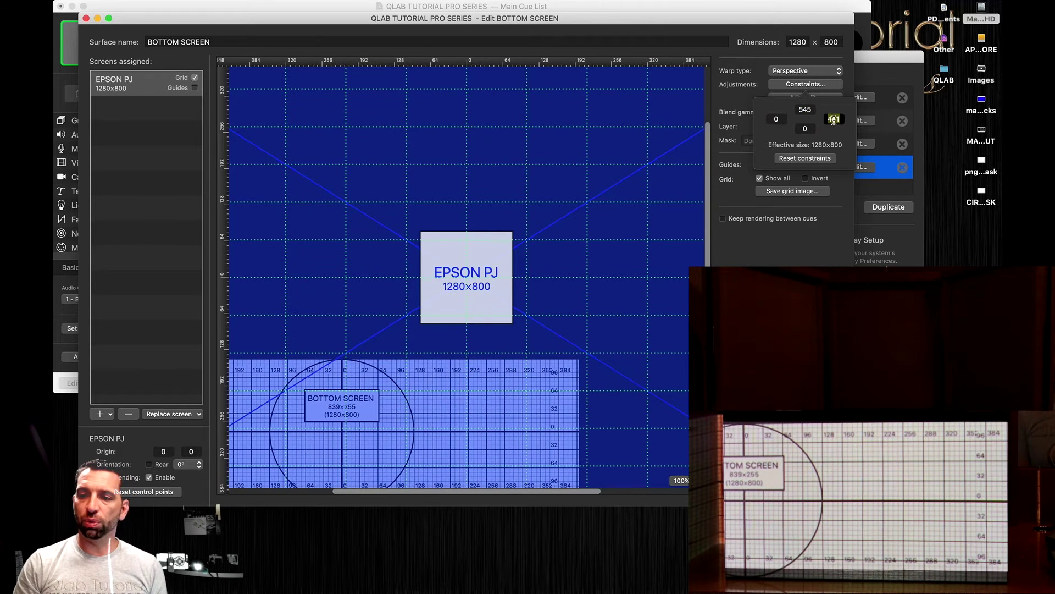
{"action": "key", "text": "Up"}
{"action": "key", "text": "Up"}
{"action": "key", "text": "Up"}
{"action": "key", "text": "Up"}
{"action": "key", "text": "Up"}
{"action": "key", "text": "Up"}
{"action": "key", "text": "Up"}
{"action": "key", "text": "Up"}
{"action": "key", "text": "Up"}
{"action": "key", "text": "Up"}
{"action": "key", "text": "Up"}
{"action": "key", "text": "Up"}
{"action": "key", "text": "Up"}
{"action": "key", "text": "Up"}
{"action": "key", "text": "Up"}
{"action": "key", "text": "Up"}
{"action": "key", "text": "Up"}
{"action": "key", "text": "Up"}
{"action": "key", "text": "Up"}
{"action": "key", "text": "Up"}
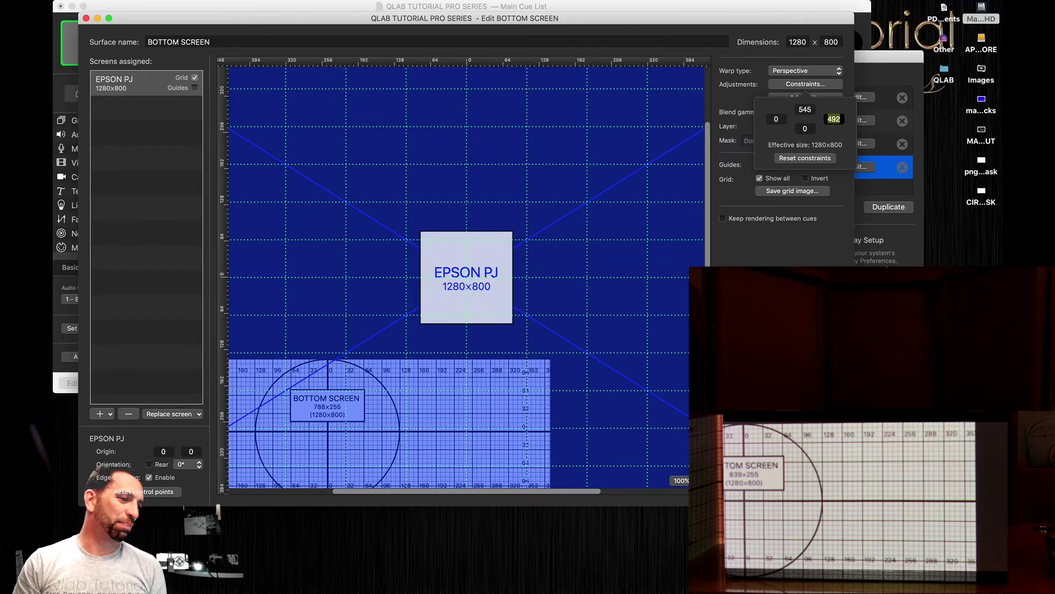
{"action": "key", "text": "Down"}
{"action": "key", "text": "Down"}
{"action": "key", "text": "Down"}
{"action": "key", "text": "Down"}
{"action": "key", "text": "Down"}
{"action": "key", "text": "Down"}
{"action": "key", "text": "Down"}
{"action": "key", "text": "Down"}
{"action": "key", "text": "Down"}
{"action": "key", "text": "Down"}
{"action": "key", "text": "Down"}
{"action": "key", "text": "Down"}
{"action": "key", "text": "Down"}
{"action": "key", "text": "Down"}
{"action": "key", "text": "Down"}
{"action": "key", "text": "Down"}
{"action": "key", "text": "Down"}
{"action": "key", "text": "Down"}
{"action": "key", "text": "Down"}
{"action": "key", "text": "Down"}
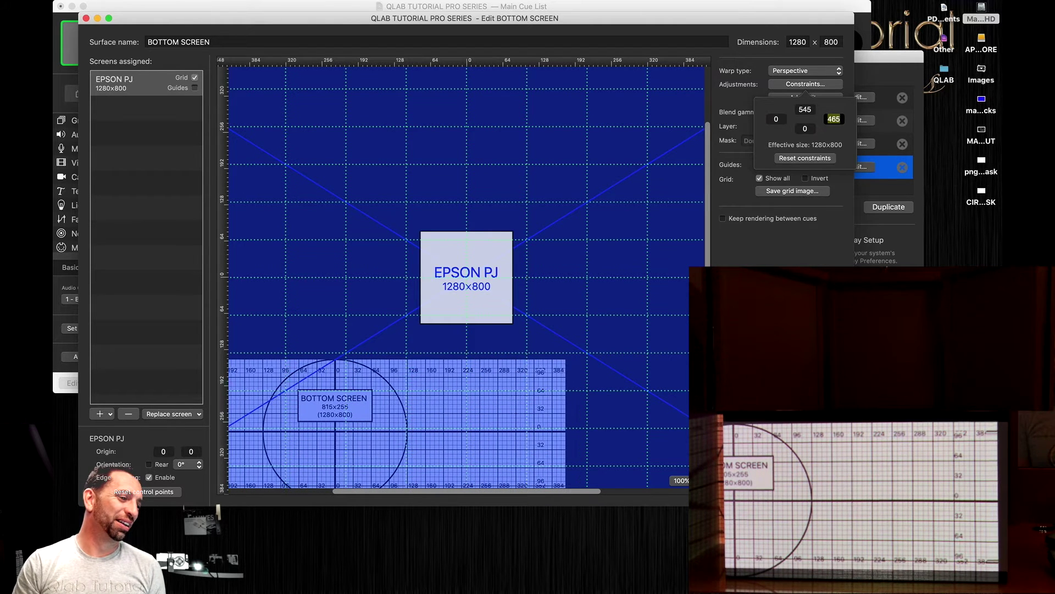
{"action": "key", "text": "Down"}
{"action": "key", "text": "Down"}
{"action": "key", "text": "Down"}
{"action": "key", "text": "Down"}
{"action": "key", "text": "Down"}
{"action": "key", "text": "Down"}
{"action": "key", "text": "Down"}
{"action": "key", "text": "Down"}
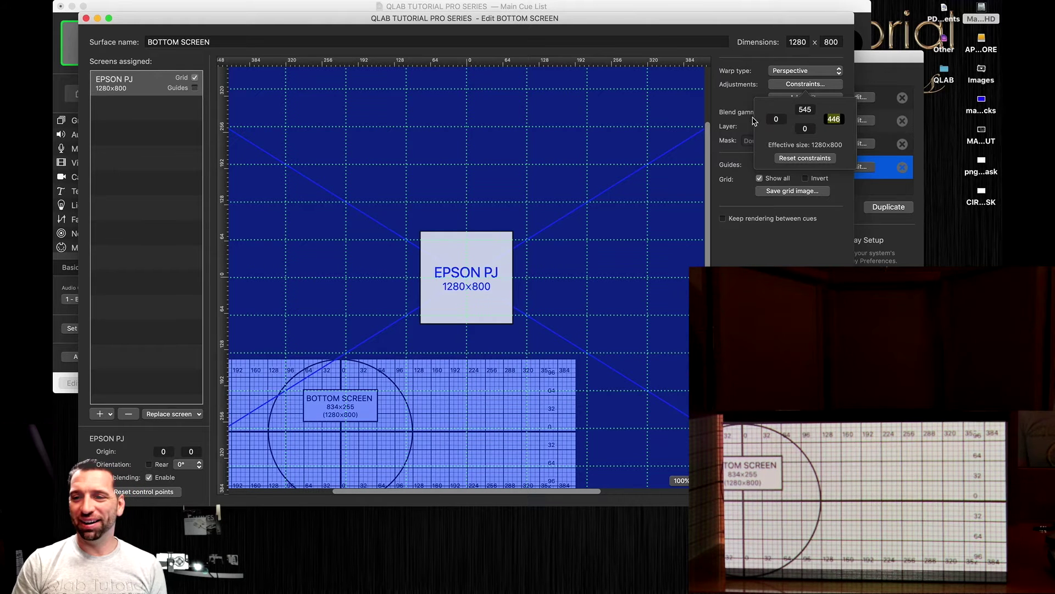
- Set the left edge constraint to 388 and hide the alignment grid
{"action": "left_click", "coordinate": [772, 118]}
{"action": "type", "text": "351"}
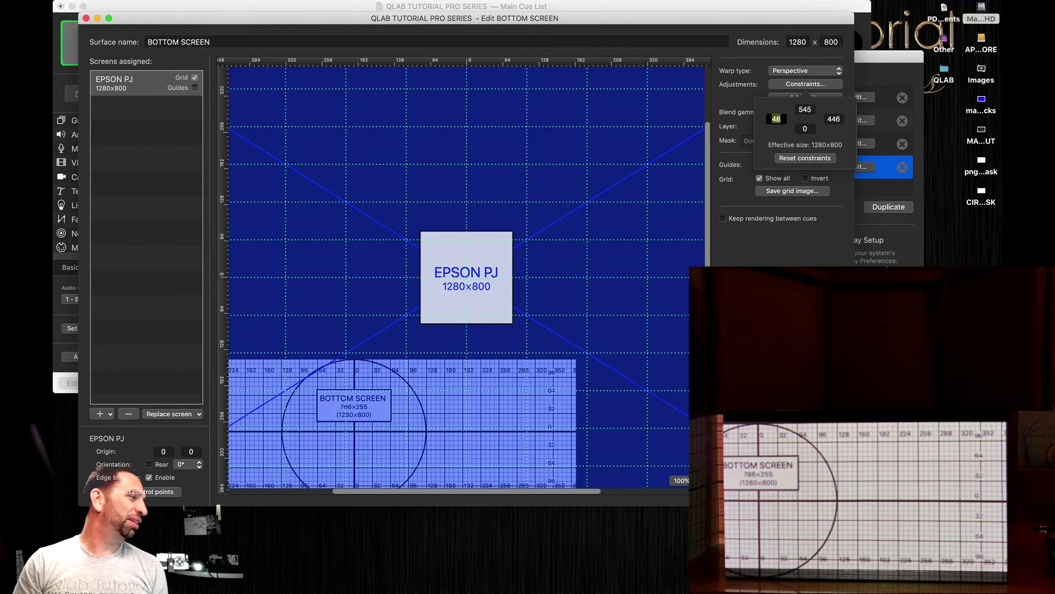
{"action": "key", "text": "Return"}
{"action": "key", "text": "Up"}
{"action": "key", "text": "Up"}
{"action": "key", "text": "Up"}
{"action": "key", "text": "Up"}
{"action": "key", "text": "Up"}
{"action": "key", "text": "Up"}
{"action": "key", "text": "Up"}
{"action": "key", "text": "Up"}
{"action": "key", "text": "Up"}
{"action": "key", "text": "Up"}
{"action": "key", "text": "Up"}
{"action": "key", "text": "Up"}
{"action": "key", "text": "Up"}
{"action": "key", "text": "Up"}
{"action": "key", "text": "Up"}
{"action": "key", "text": "Up"}
{"action": "key", "text": "Up"}
{"action": "key", "text": "Up"}
{"action": "key", "text": "Up"}
{"action": "key", "text": "Up"}
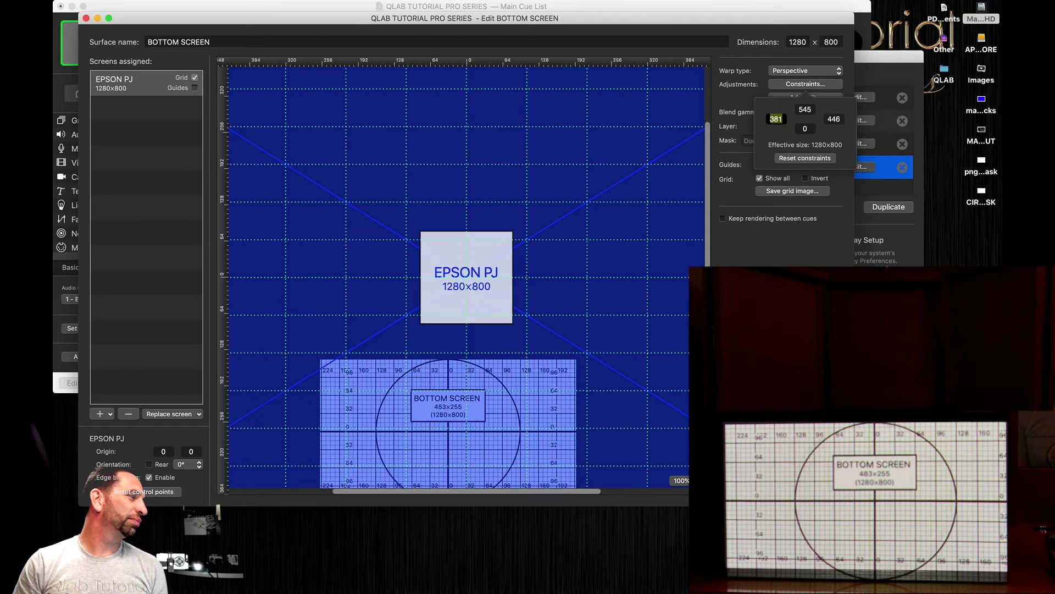
{"action": "key", "text": "Down"}
{"action": "key", "text": "Down"}
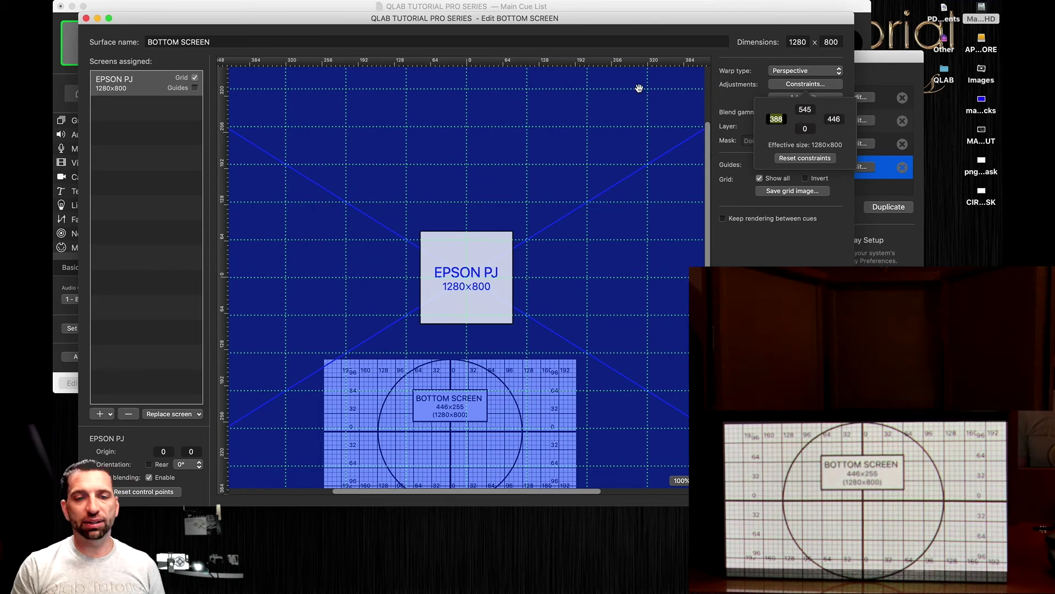
{"action": "left_click", "coordinate": [195, 79]}
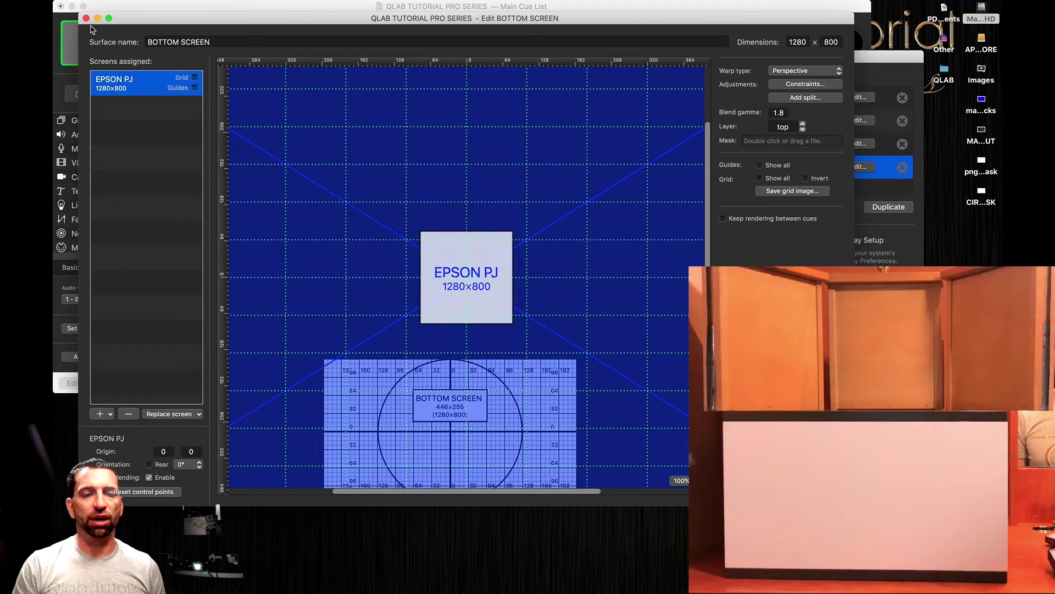
- Close the surface editor and Settings, and select the TRI SECTION VIDEO cue 5.5
{"action": "left_click", "coordinate": [86, 19]}
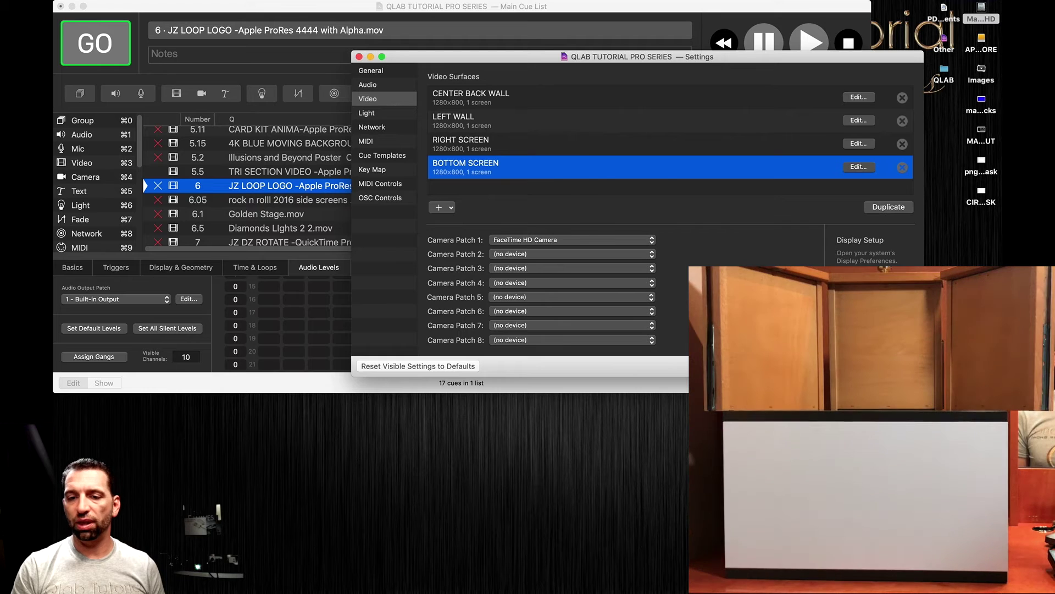
{"action": "key", "text": "super+w"}
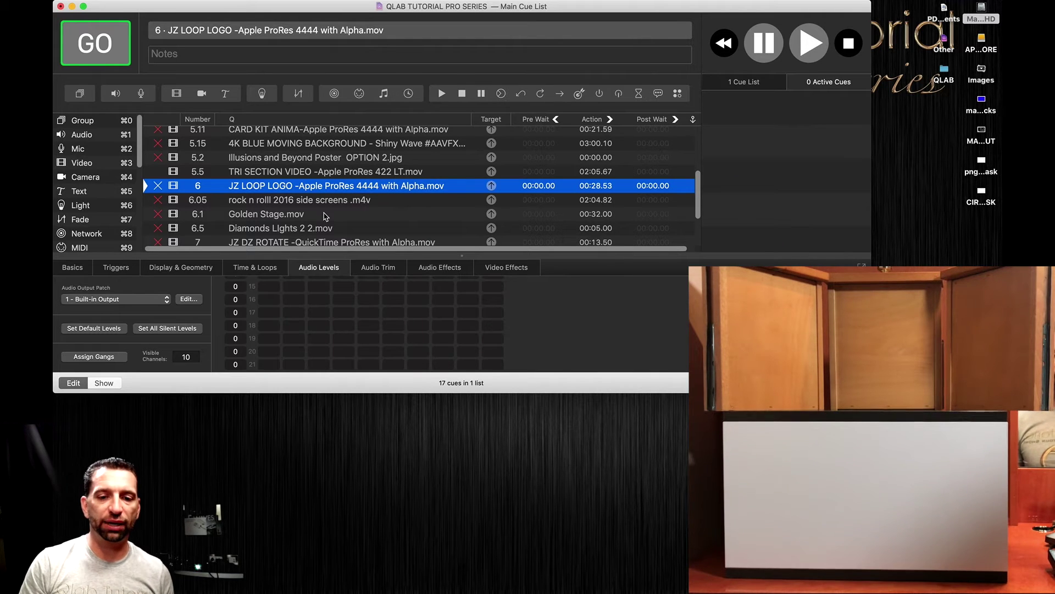
{"action": "key", "text": "Down"}
{"action": "key", "text": "Down"}
{"action": "left_click", "coordinate": [269, 176]}
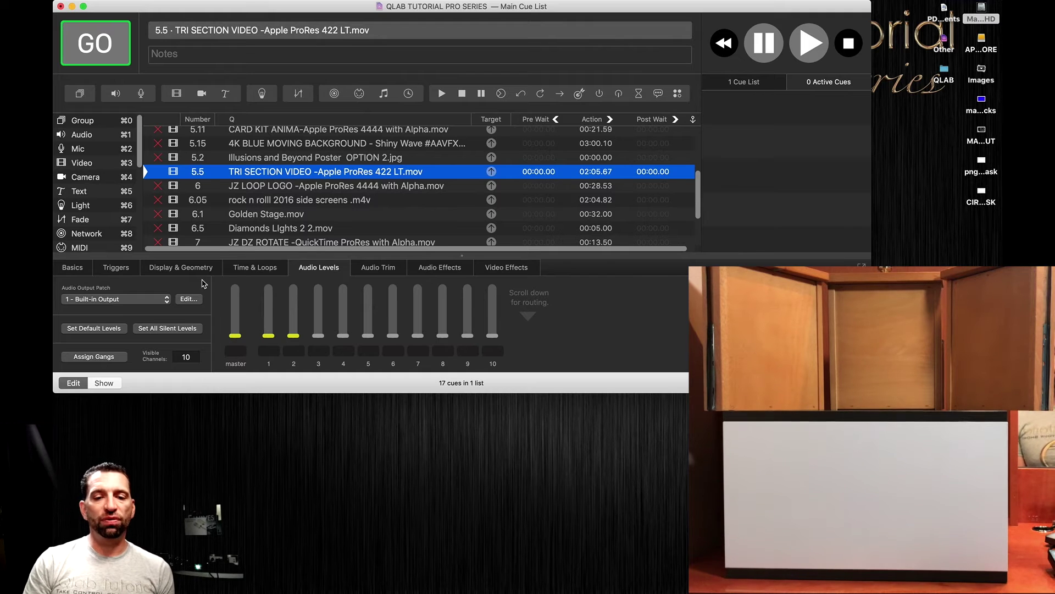
- Set cue 5.5's video surface to BOTTOM SCREEN and play it
{"action": "left_click", "coordinate": [141, 303]}
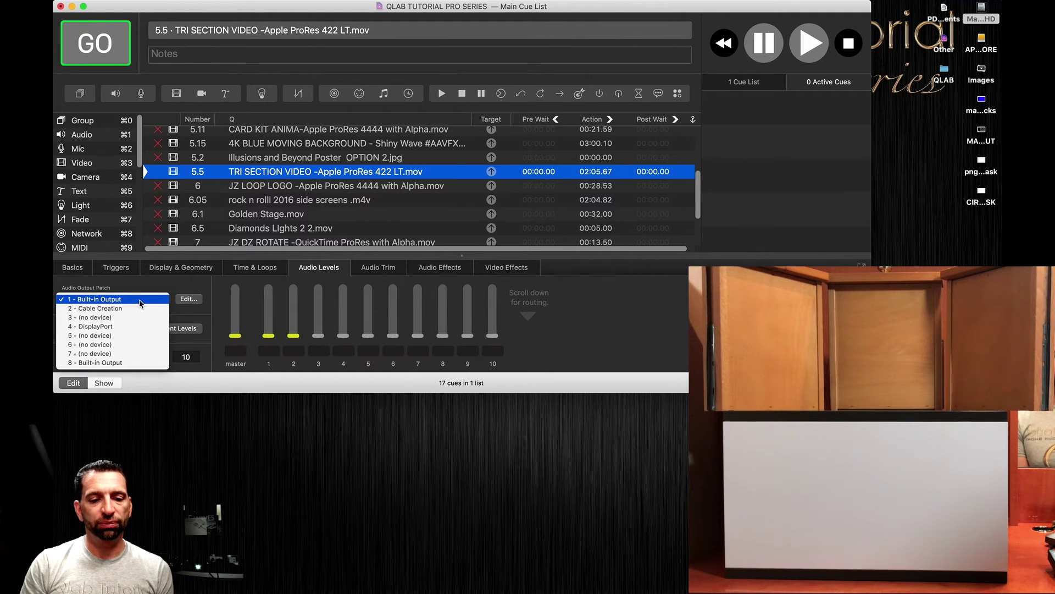
{"action": "left_click", "coordinate": [141, 303]}
{"action": "left_click", "coordinate": [181, 267]}
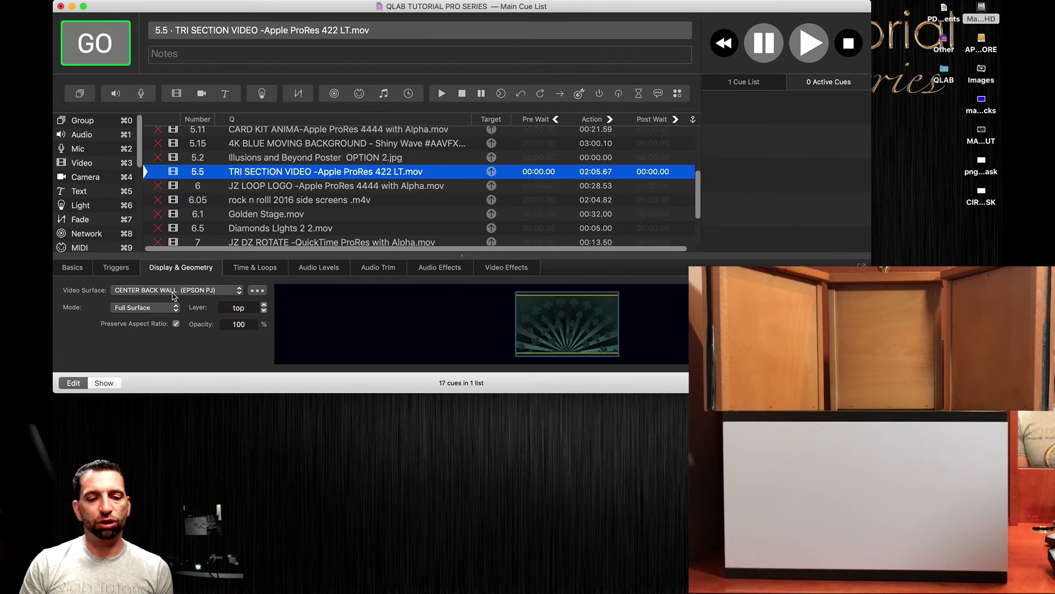
{"action": "left_click", "coordinate": [173, 296]}
{"action": "left_click", "coordinate": [165, 316]}
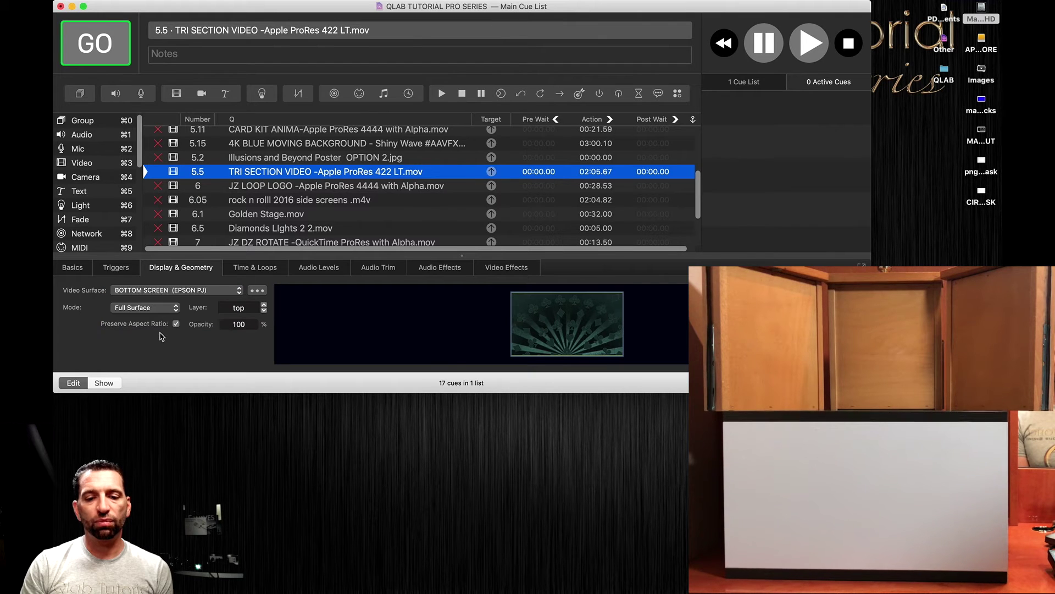
{"action": "left_click", "coordinate": [276, 216]}
{"action": "left_click", "coordinate": [286, 175]}
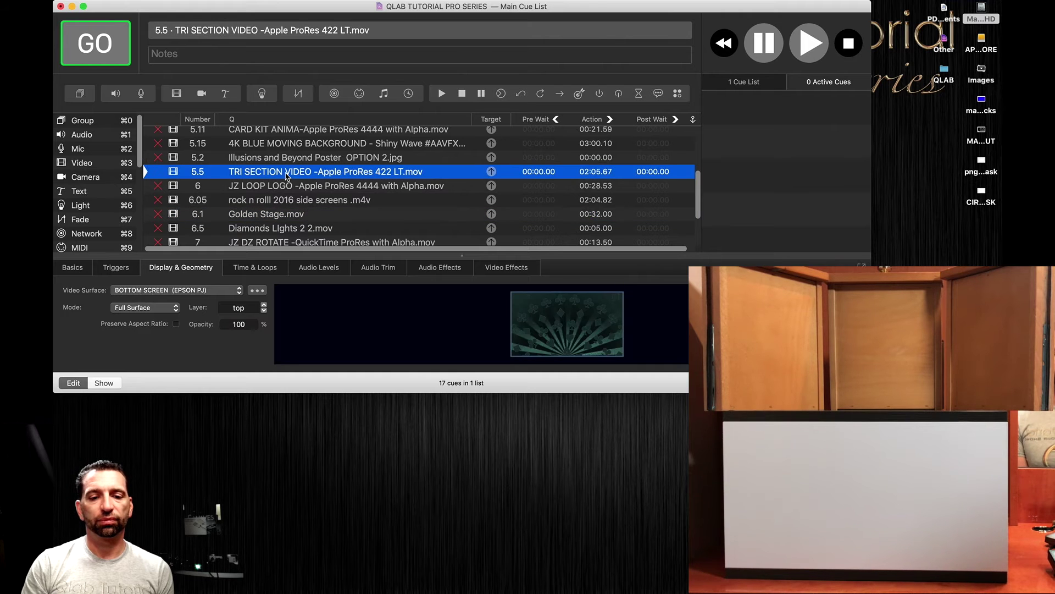
{"action": "key", "text": "space"}
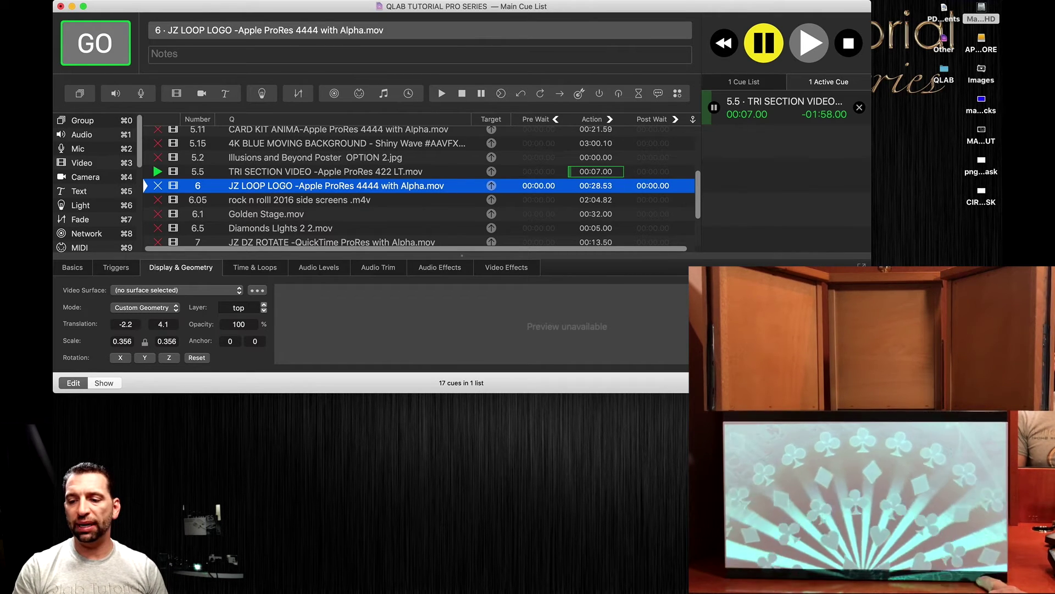
- Reopen the BOTTOM SCREEN surface with grid and refine constraints to top 544, giving 446x241
{"action": "key", "text": "super+comma"}
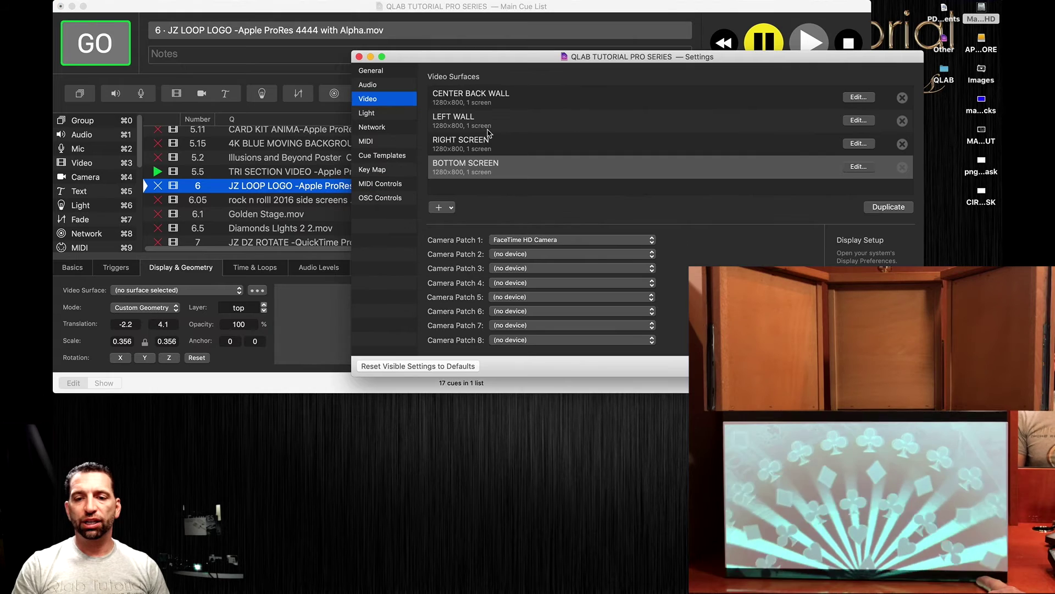
{"action": "left_click", "coordinate": [858, 167]}
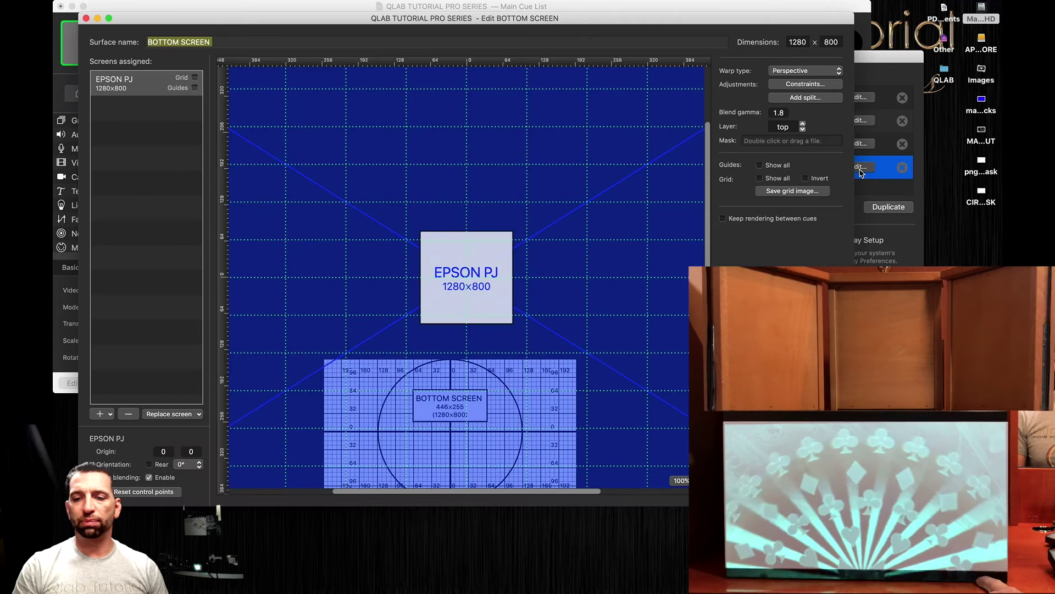
{"action": "left_click", "coordinate": [195, 79]}
{"action": "left_click", "coordinate": [781, 85]}
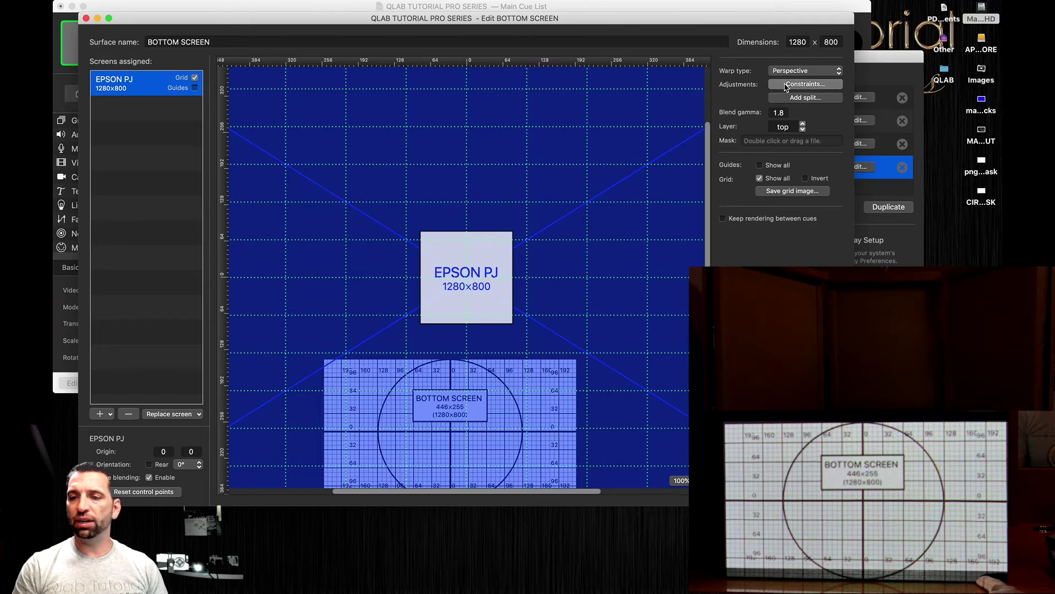
{"action": "left_click_drag", "start_coordinate": [806, 131], "coordinate": [805, 121]}
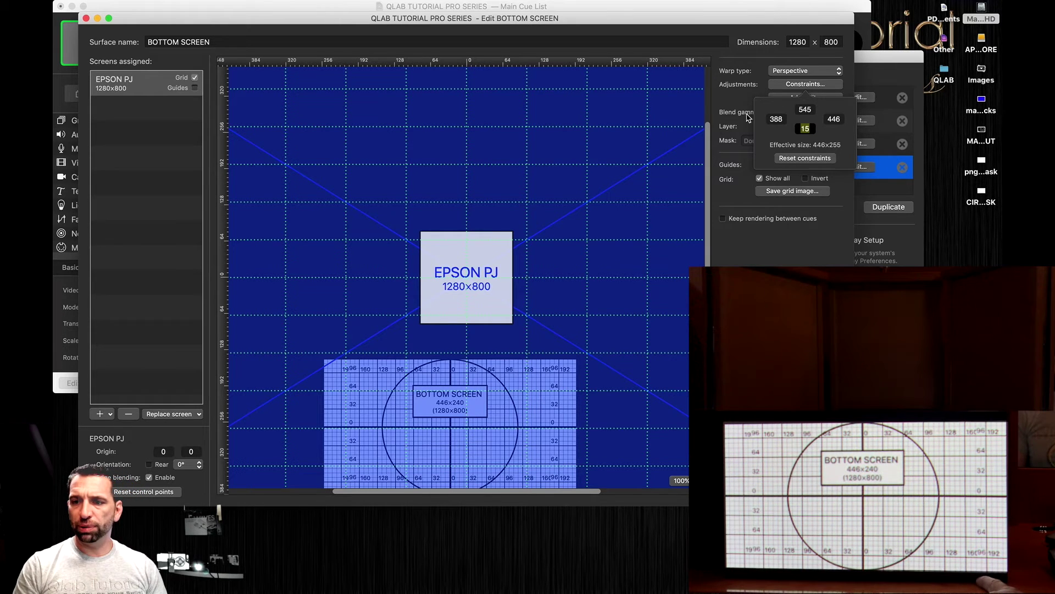
{"action": "left_click_drag", "start_coordinate": [806, 110], "coordinate": [806, 112]}
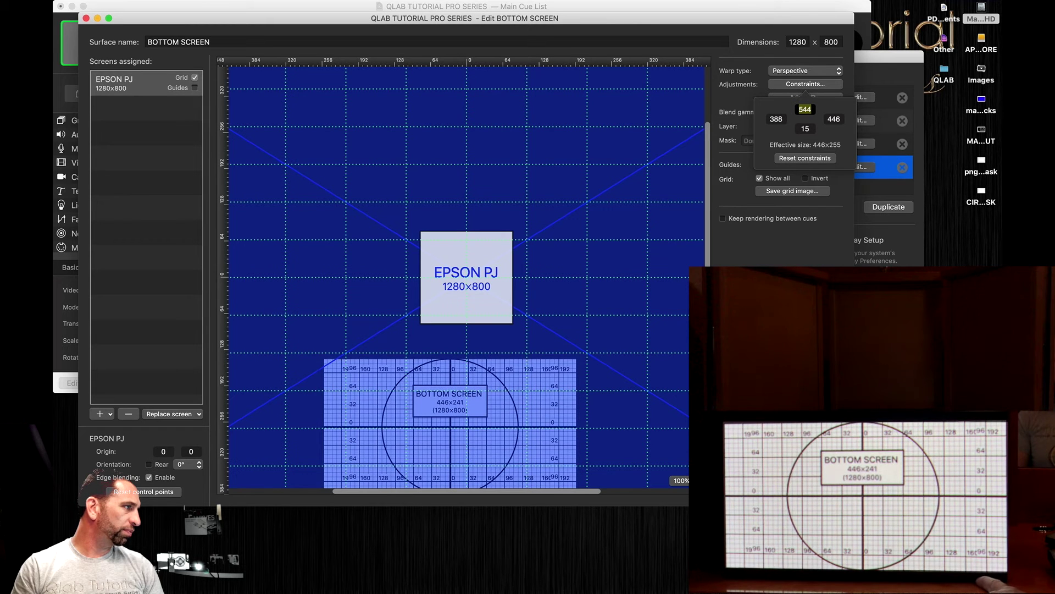
{"action": "key", "text": "Down"}
{"action": "key", "text": "Down"}
{"action": "key", "text": "Up"}
{"action": "key", "text": "Up"}
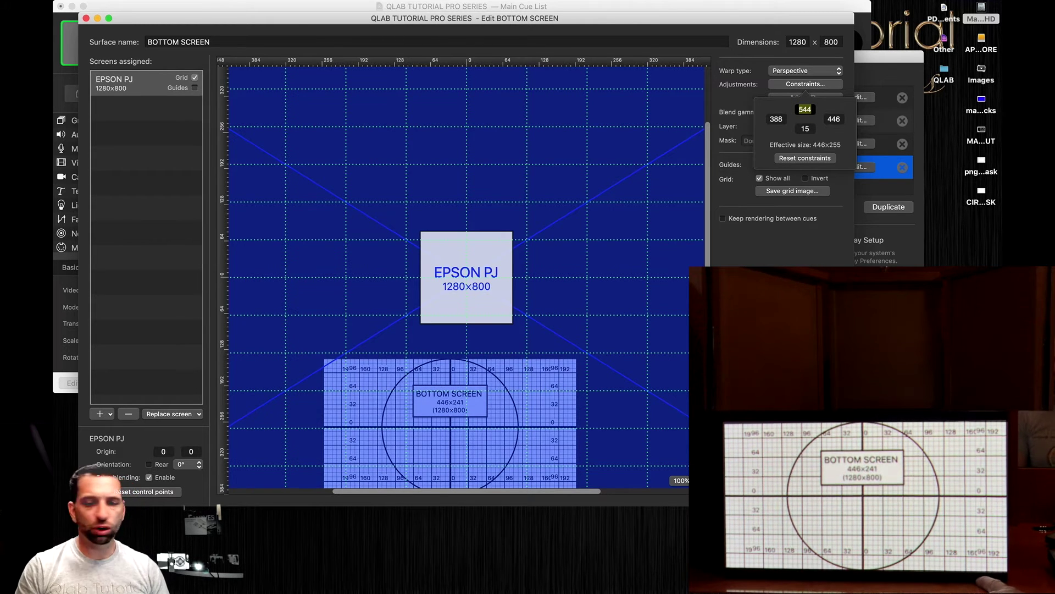
{"action": "left_click", "coordinate": [462, 176]}
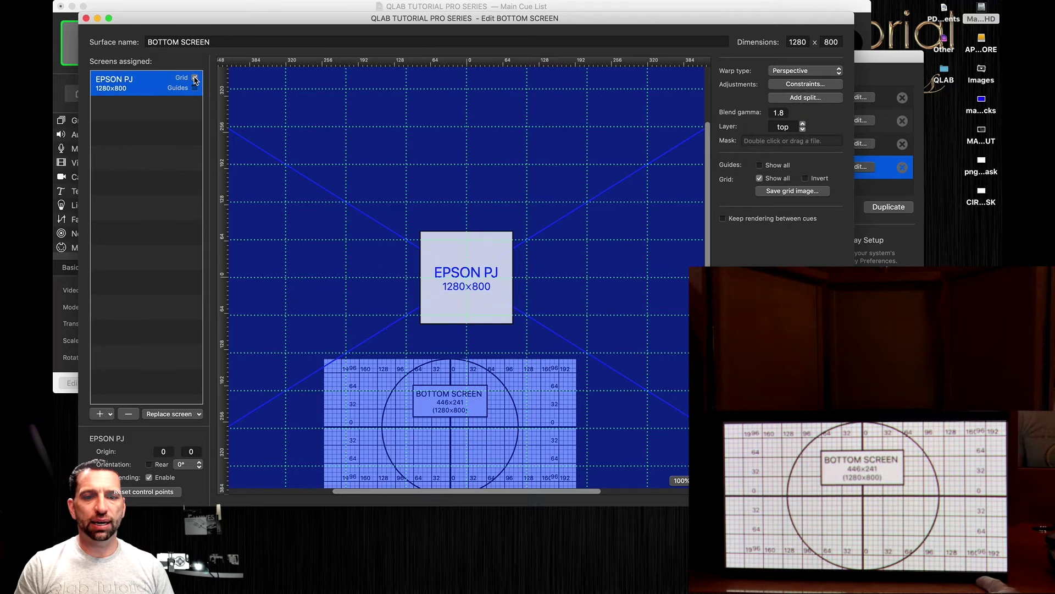
- Close the surface editor and Settings, then restart background cue 5.5
{"action": "left_click", "coordinate": [86, 19]}
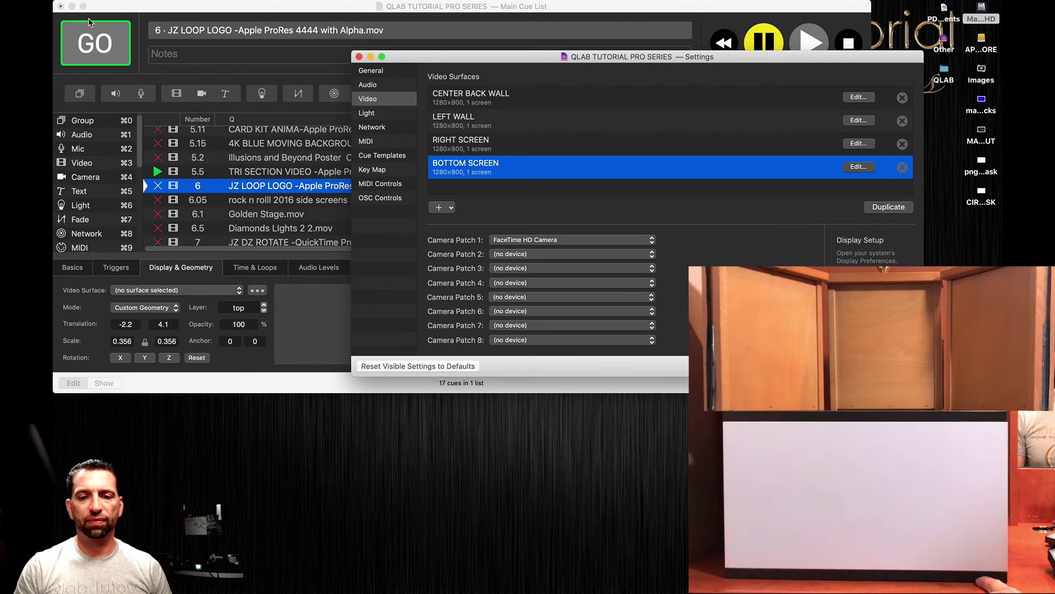
{"action": "key", "text": "super+w"}
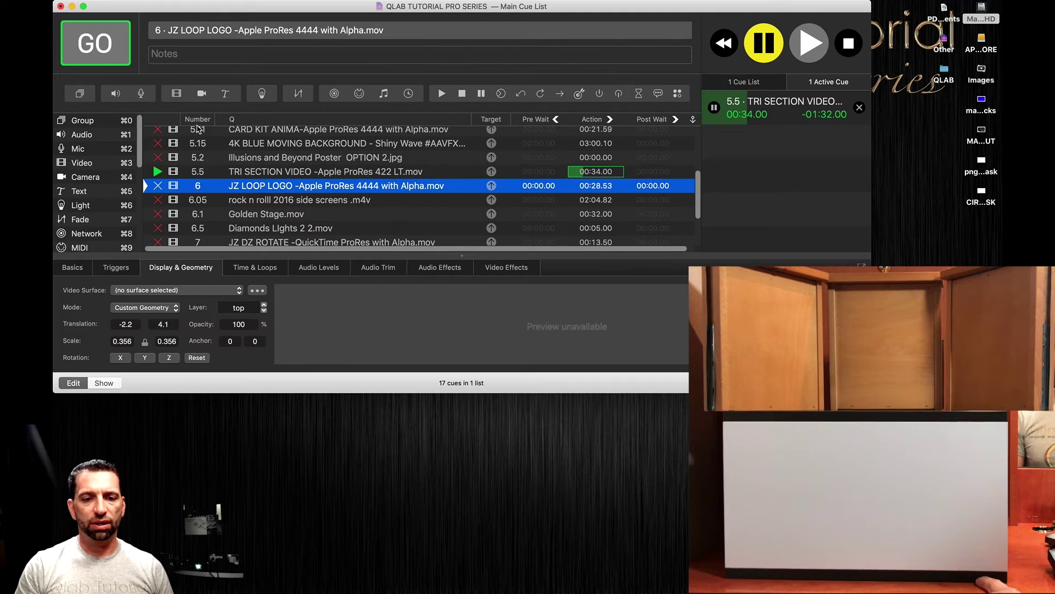
{"action": "left_click", "coordinate": [239, 199]}
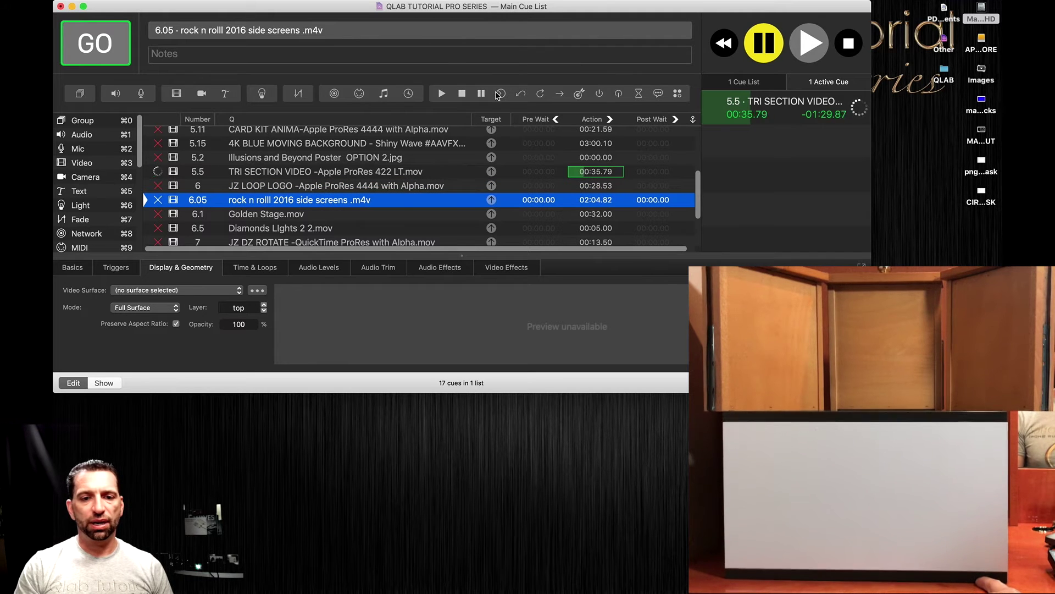
{"action": "left_click", "coordinate": [859, 108]}
{"action": "left_click", "coordinate": [257, 171]}
{"action": "key", "text": "space"}
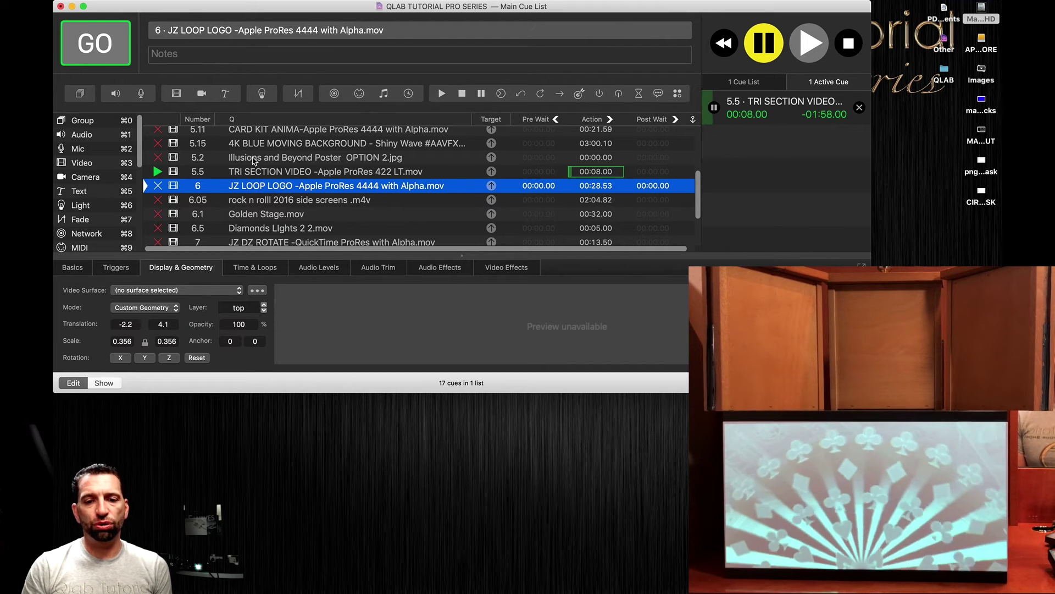
- Put dancer cue 8 on the CENTER BACK WALL in Custom Geometry mode and play it
{"action": "scroll", "coordinate": [254, 160], "scroll_direction": "down", "scroll_amount": 3}
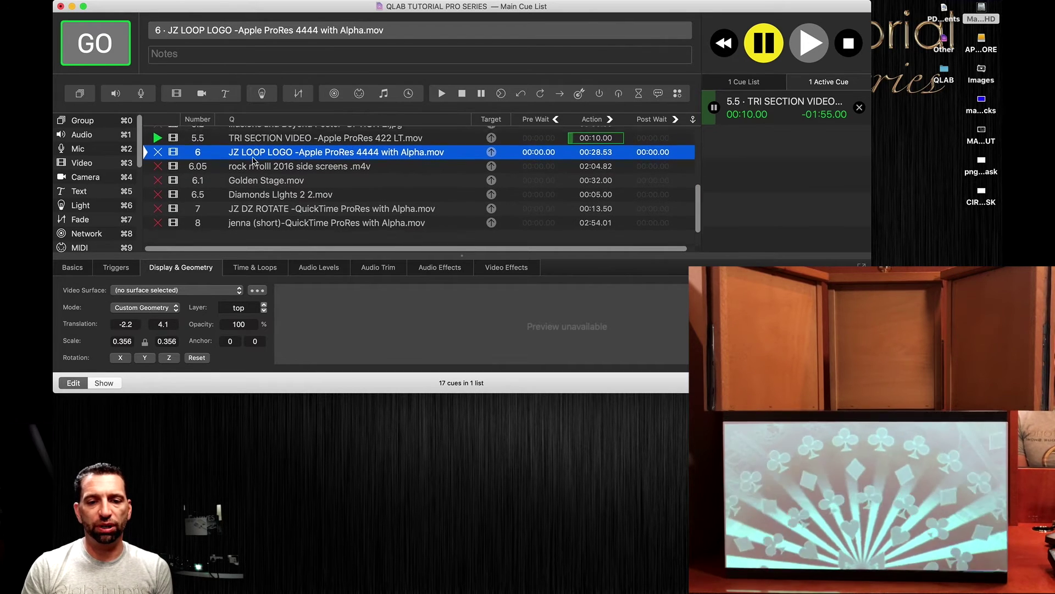
{"action": "left_click", "coordinate": [243, 221]}
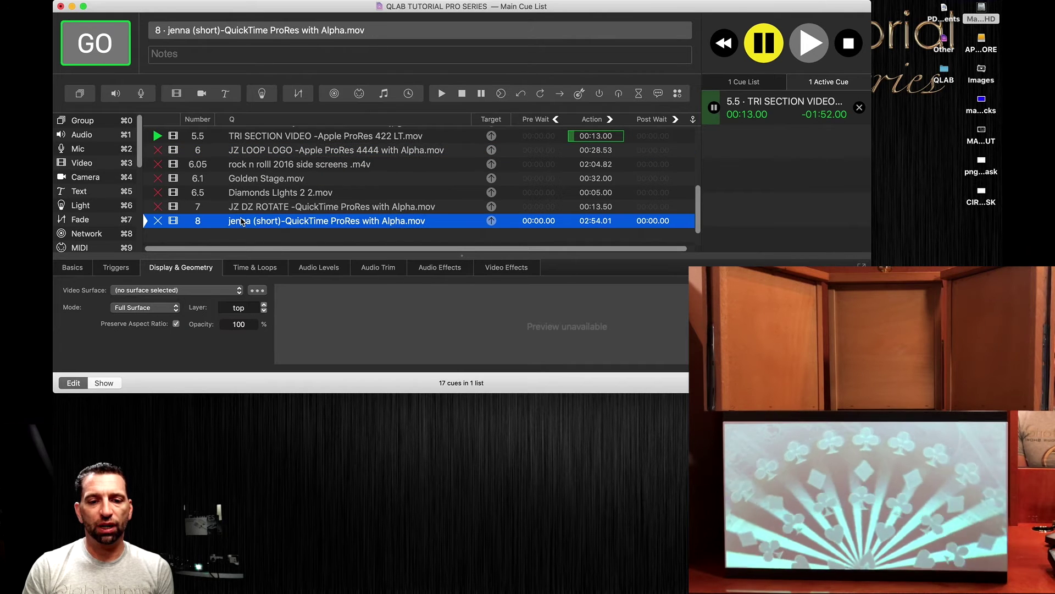
{"action": "left_click", "coordinate": [196, 292]}
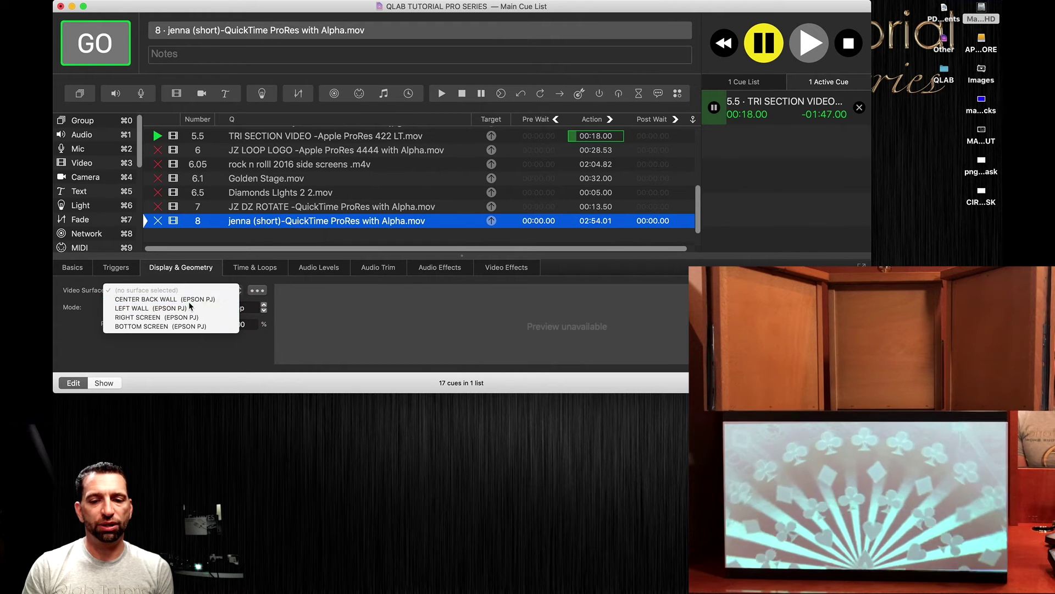
{"action": "left_click", "coordinate": [189, 301]}
{"action": "left_click", "coordinate": [173, 307]}
{"action": "left_click", "coordinate": [172, 316]}
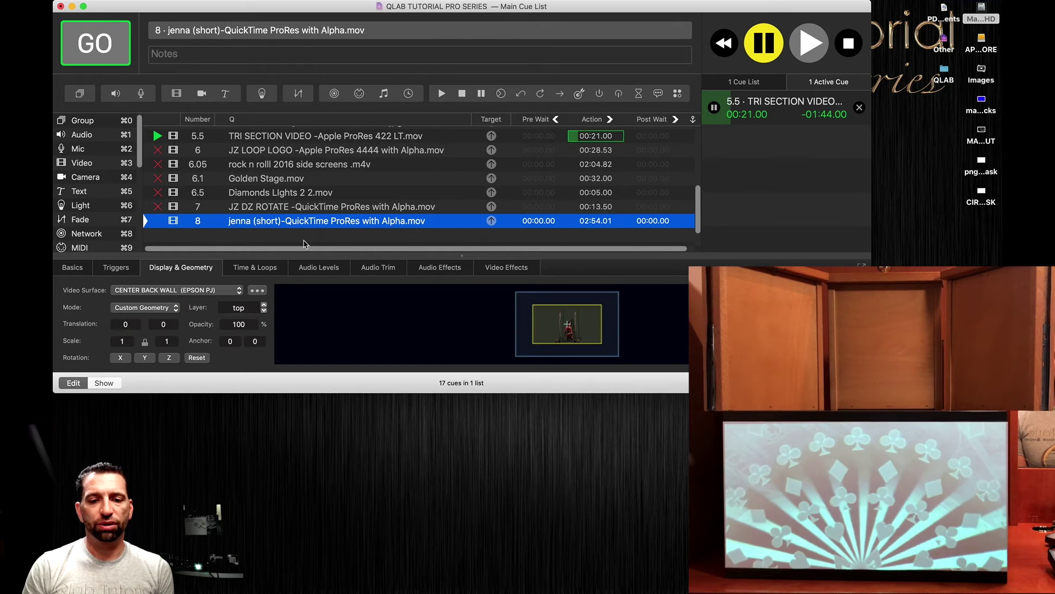
{"action": "left_click", "coordinate": [278, 234]}
{"action": "left_click", "coordinate": [281, 222]}
{"action": "key", "text": "space"}
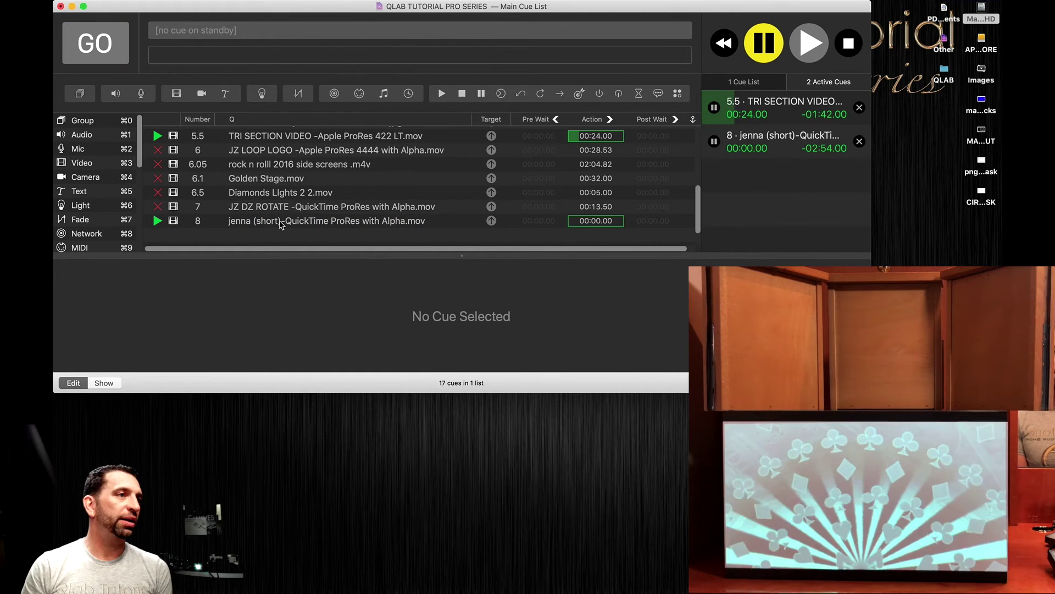
- Scale the dancer video of cue 8 to 1.851 on the CENTER BACK WALL
{"action": "left_click", "coordinate": [283, 222]}
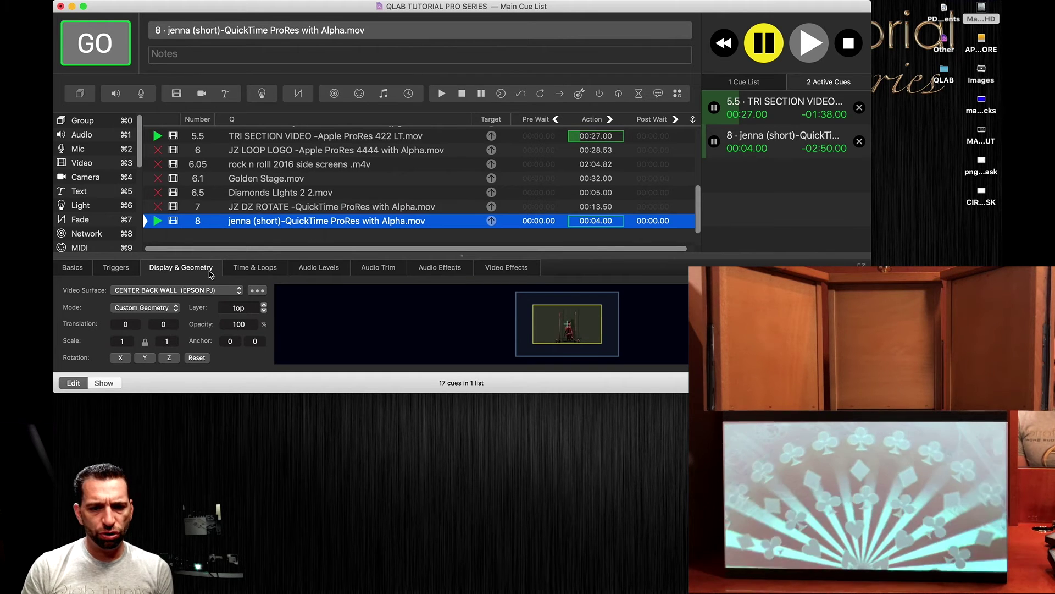
{"action": "left_click", "coordinate": [190, 297]}
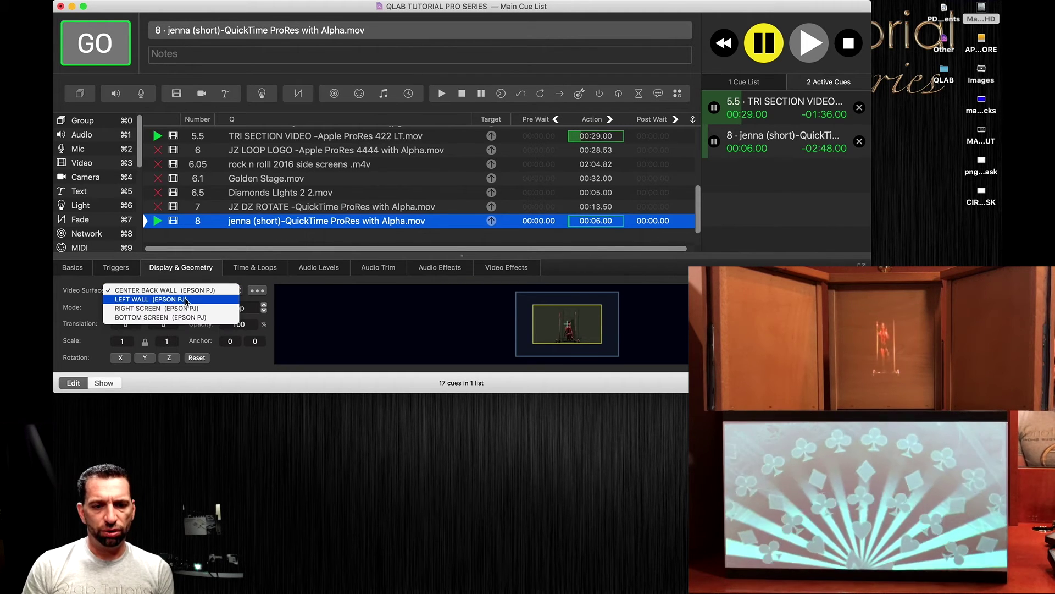
{"action": "left_click", "coordinate": [238, 235]}
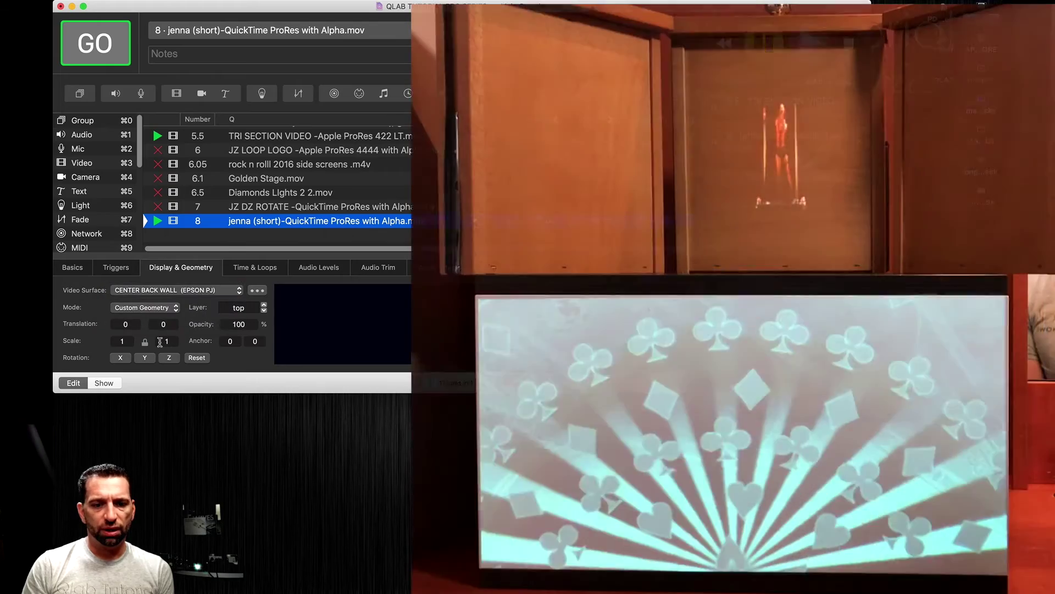
{"action": "left_click", "coordinate": [166, 341]}
{"action": "type", "text": "2.142"}
{"action": "key", "text": "Return"}
{"action": "type", "text": "1.965"}
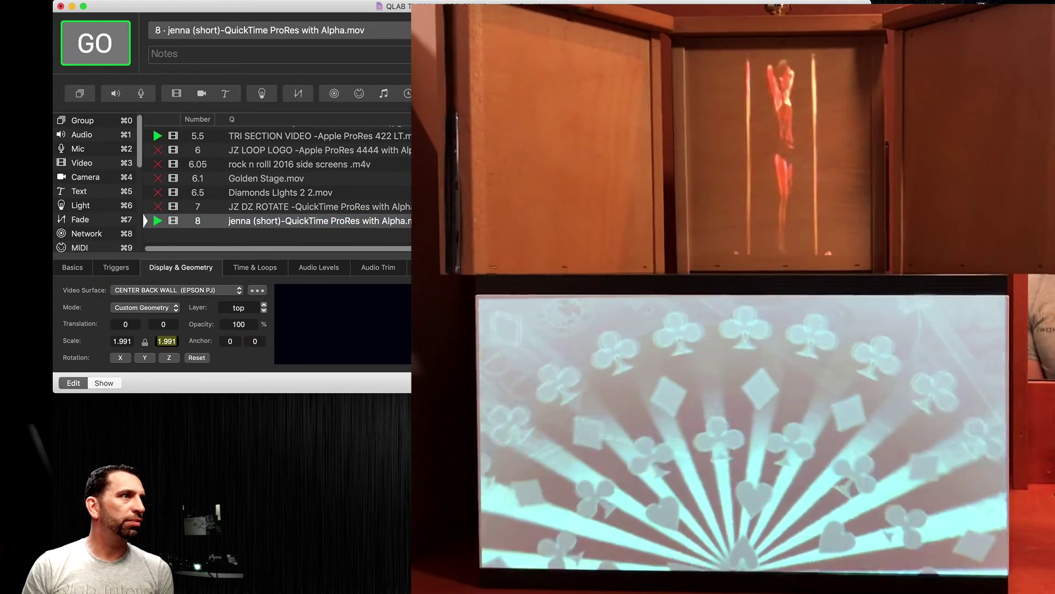
{"action": "key", "text": "Return"}
{"action": "type", "text": "1.851"}
{"action": "key", "text": "Return"}
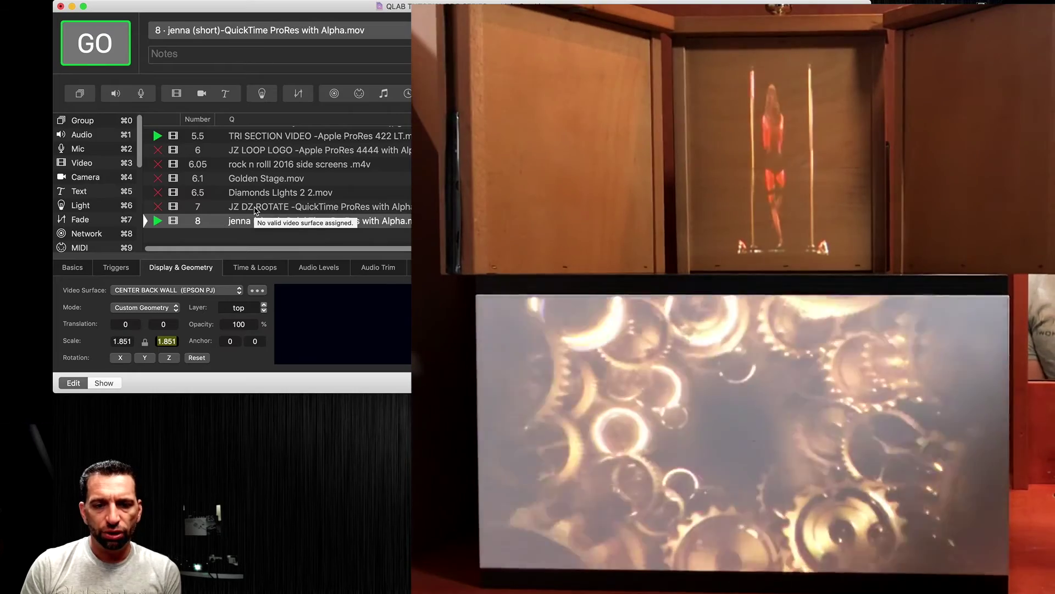
{"action": "left_click", "coordinate": [253, 195]}
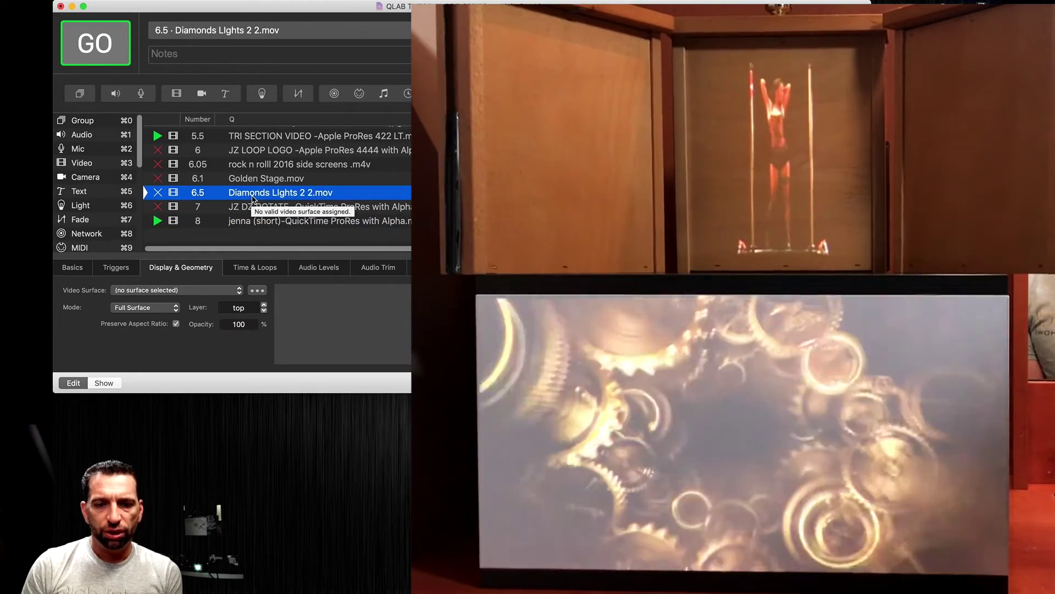
- Stretch Golden Stage cue 6.1 across the CENTER BACK WALL on layer 998 and play it
{"action": "scroll", "coordinate": [253, 199], "scroll_direction": "up", "scroll_amount": 1}
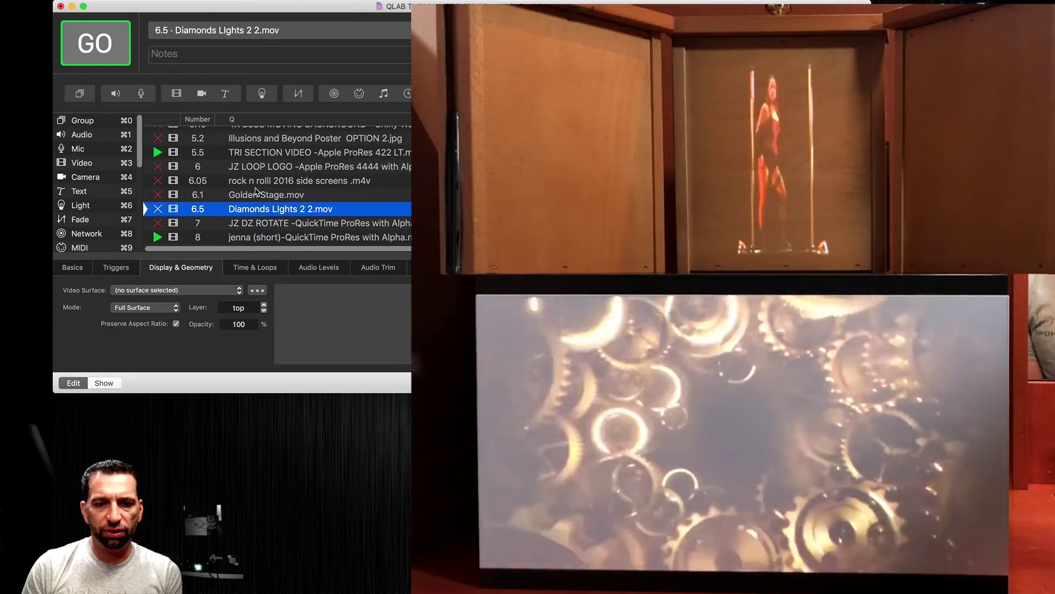
{"action": "left_click", "coordinate": [253, 195]}
{"action": "left_click", "coordinate": [201, 297]}
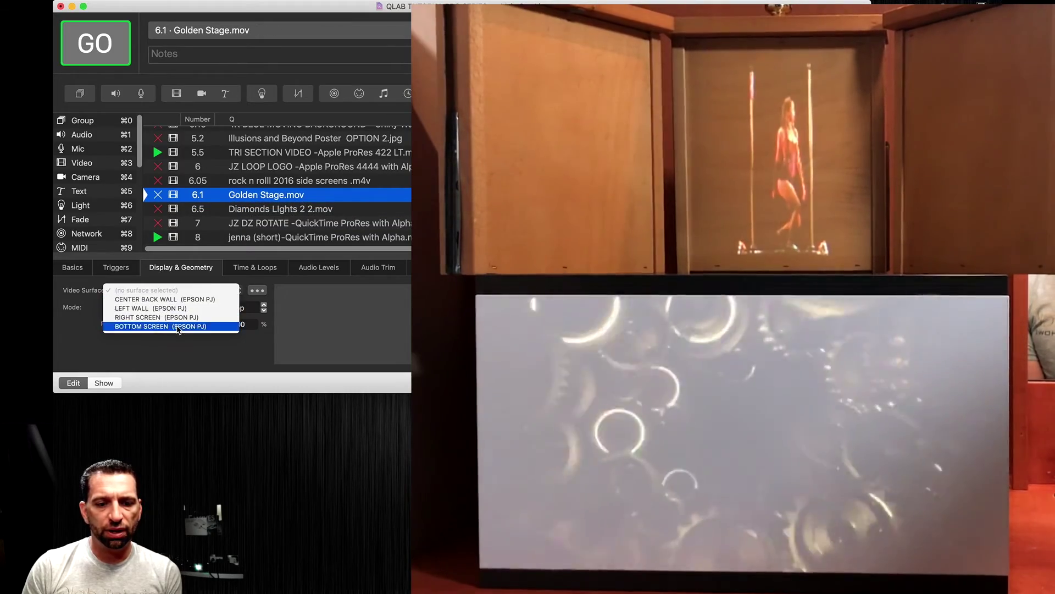
{"action": "left_click", "coordinate": [179, 326]}
{"action": "left_click", "coordinate": [190, 290]}
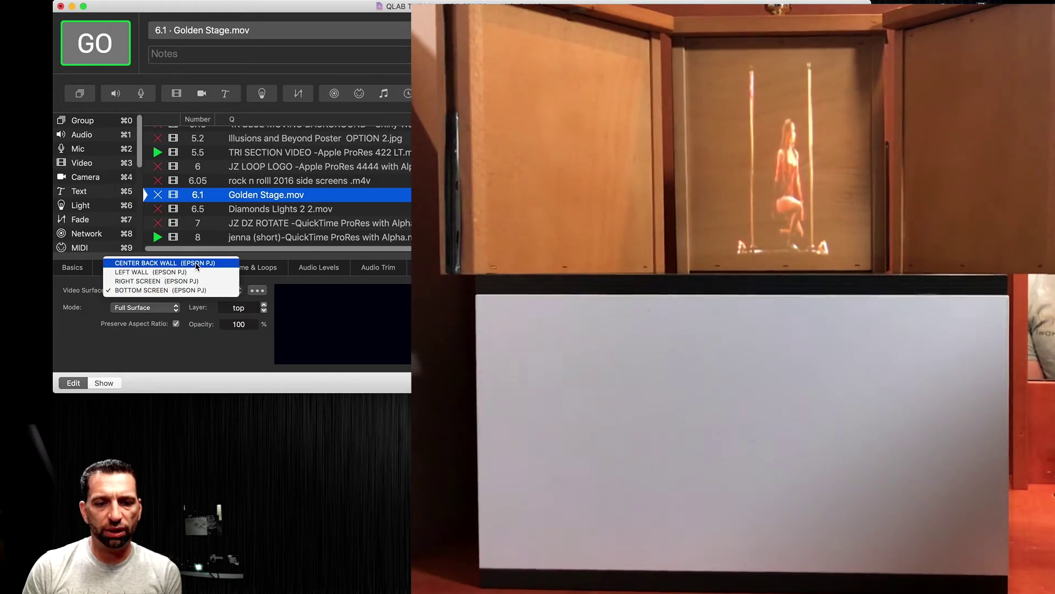
{"action": "left_click", "coordinate": [196, 264]}
{"action": "left_click", "coordinate": [176, 323]}
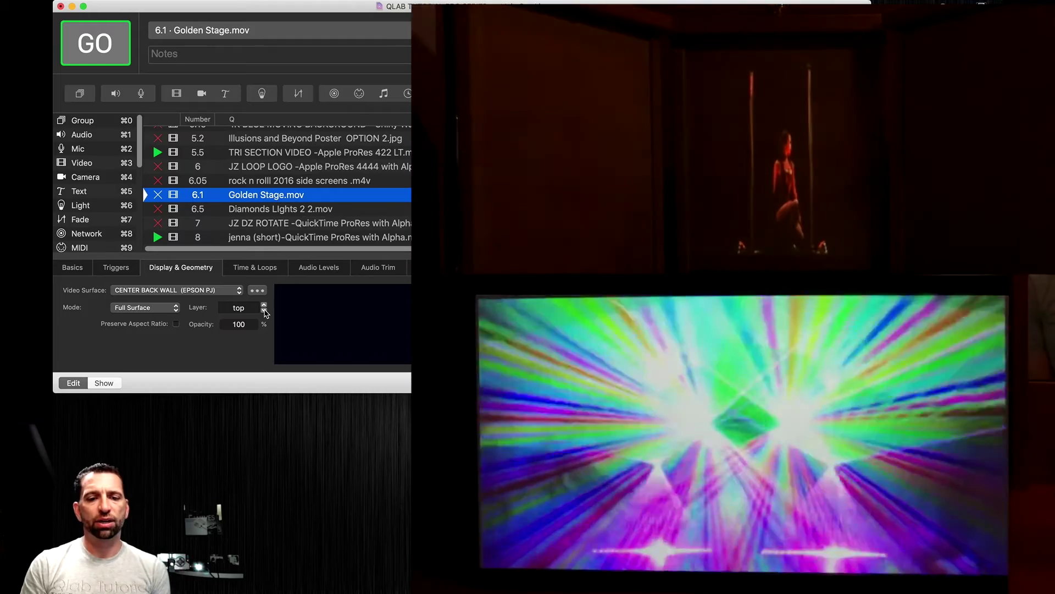
{"action": "left_click", "coordinate": [264, 311]}
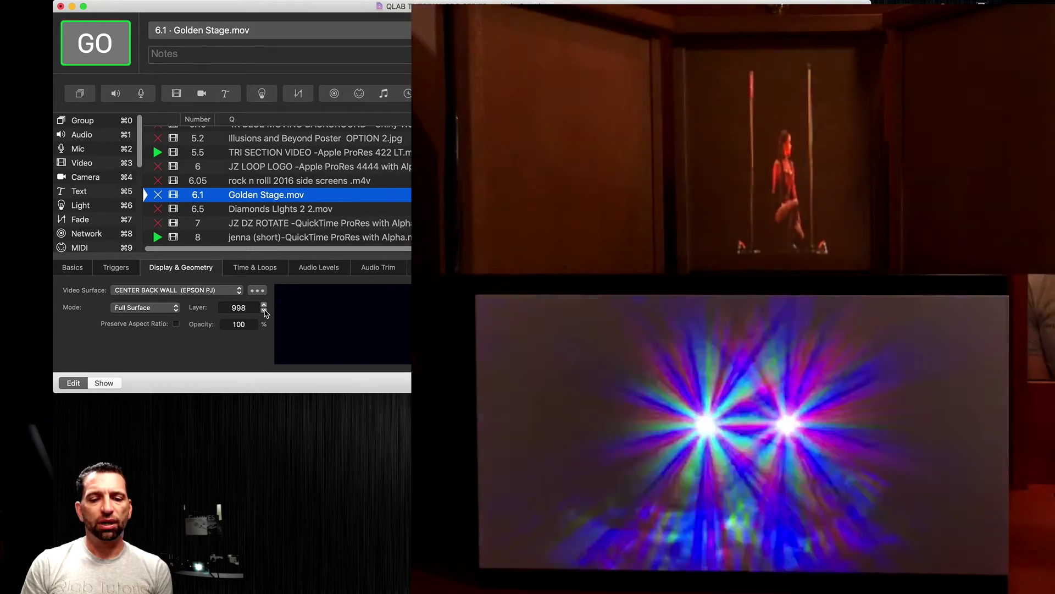
{"action": "left_click", "coordinate": [264, 311]}
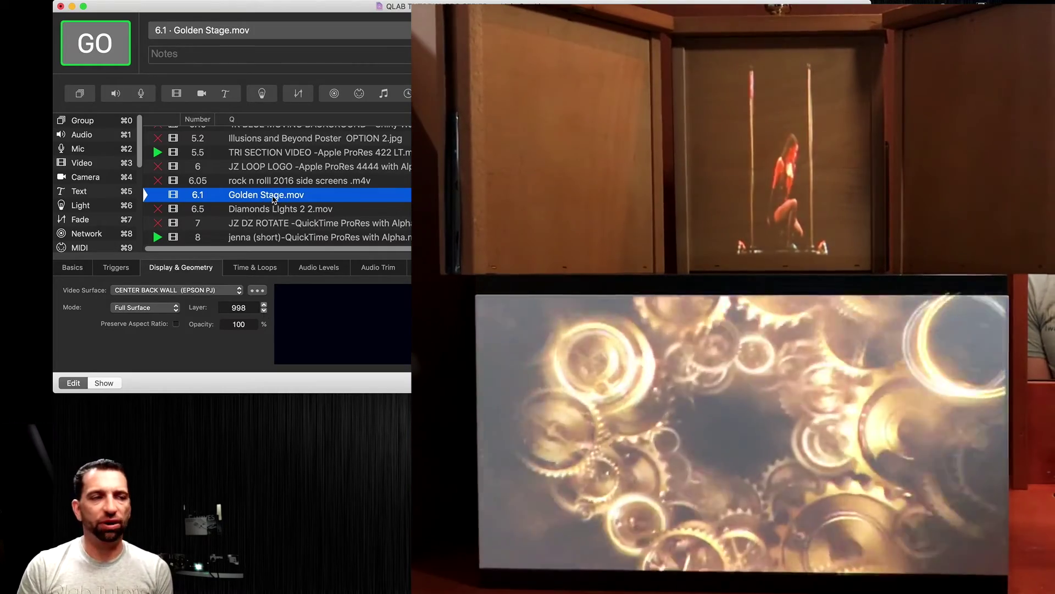
{"action": "key", "text": "space"}
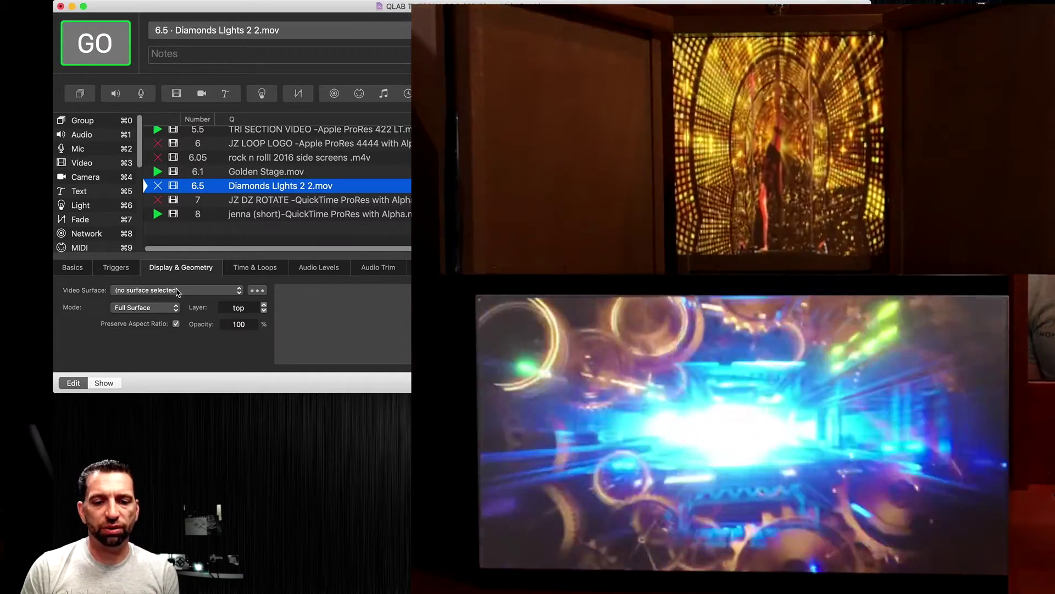
- Stretch cue 6.5 across the LEFT WALL and duplicate it onto the RIGHT SCREEN
{"action": "left_click", "coordinate": [176, 290]}
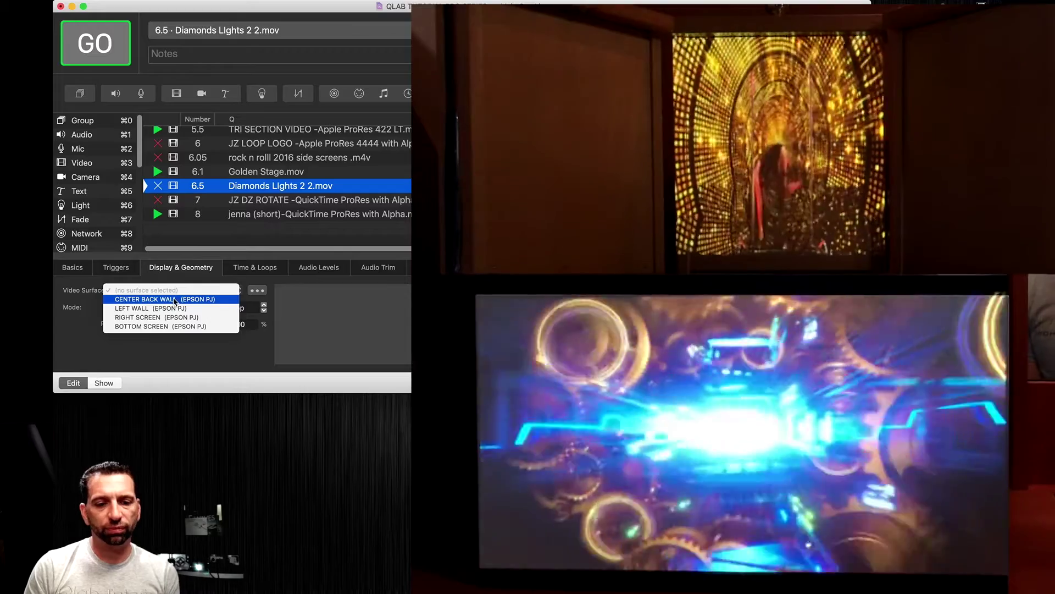
{"action": "left_click", "coordinate": [172, 307]}
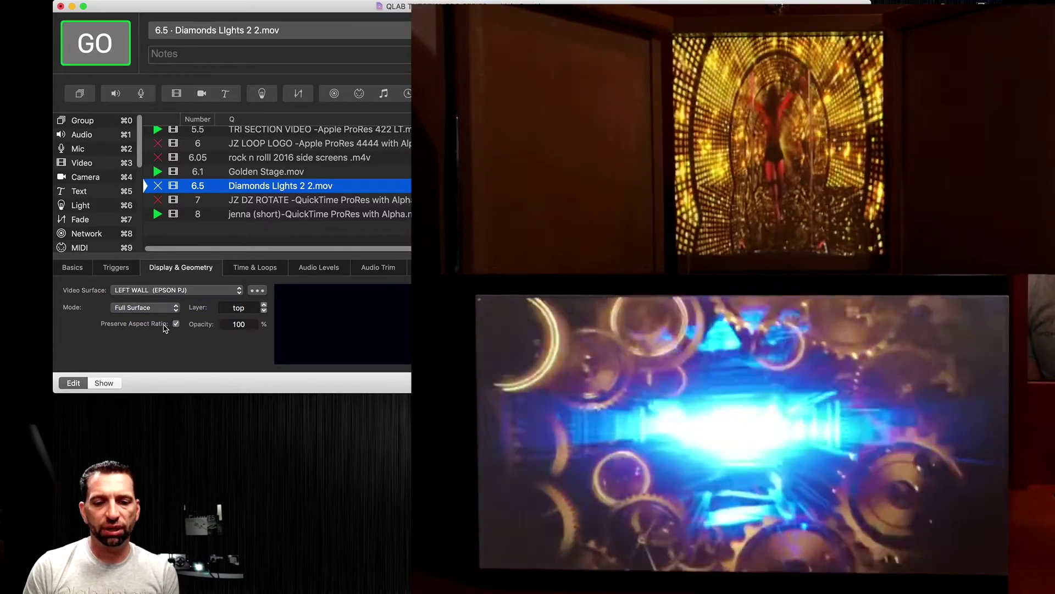
{"action": "left_click", "coordinate": [175, 324]}
{"action": "key", "text": "super+d"}
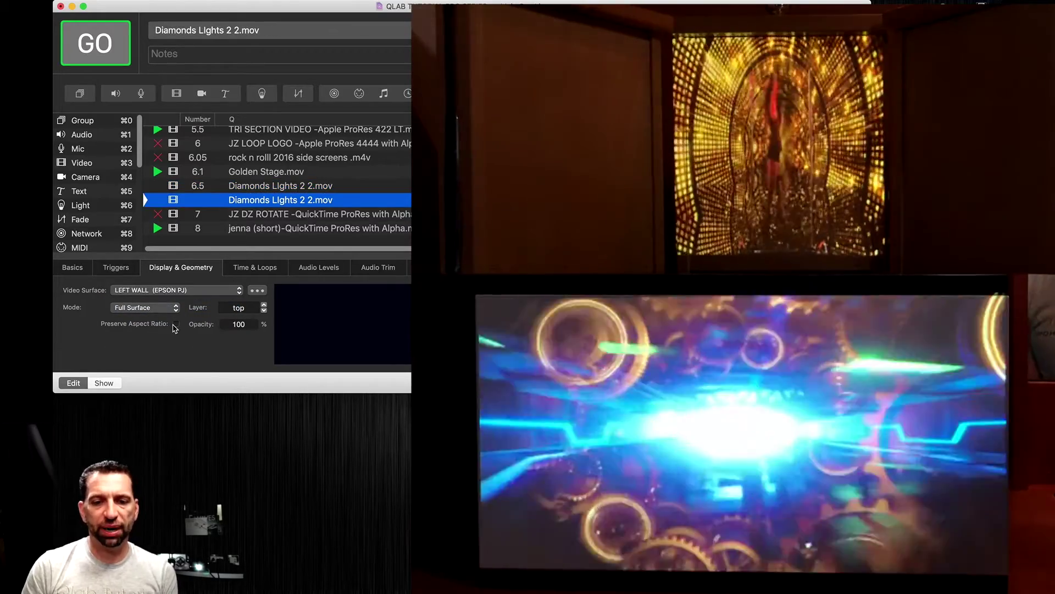
{"action": "left_click", "coordinate": [201, 290]}
{"action": "left_click", "coordinate": [199, 302]}
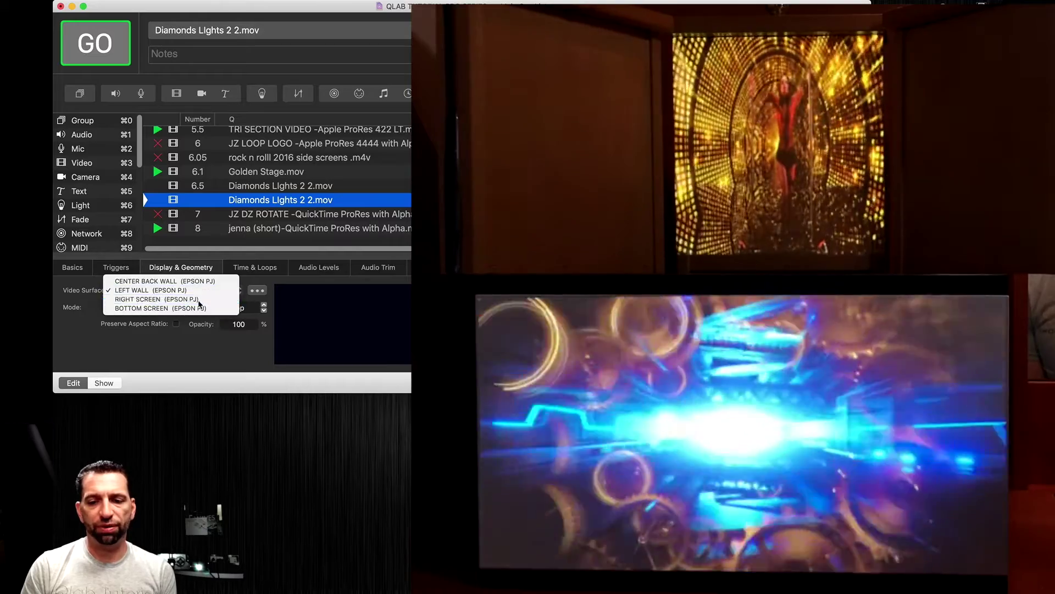
- Set both Diamonds cues to loop infinitely and fire cue 6.5 and its copy
{"action": "left_click", "coordinate": [245, 229]}
{"action": "left_click", "coordinate": [261, 186]}
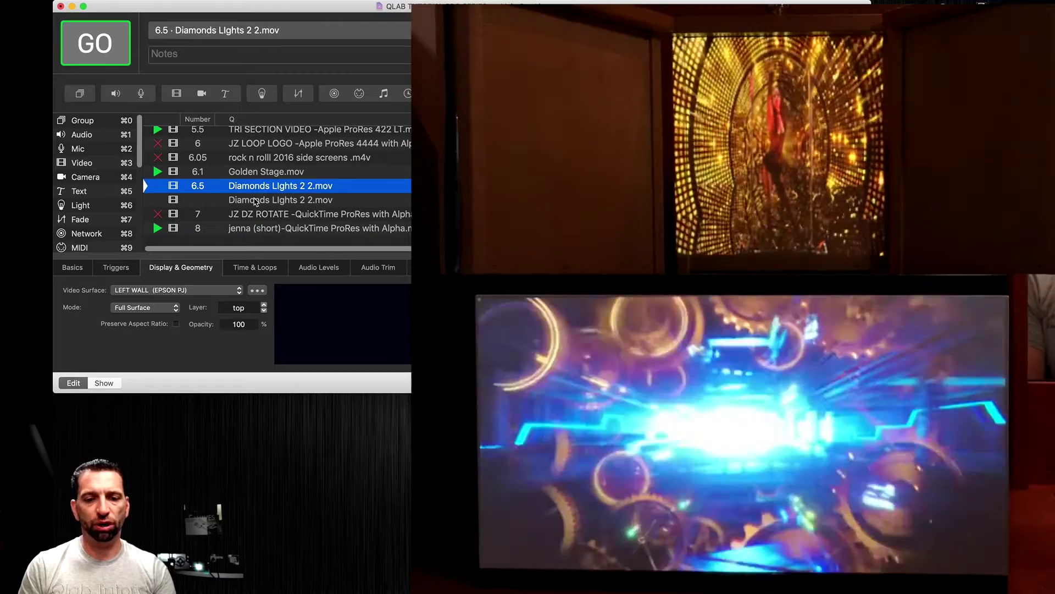
{"action": "left_click", "coordinate": [257, 201], "text": "shift"}
{"action": "left_click", "coordinate": [264, 269]}
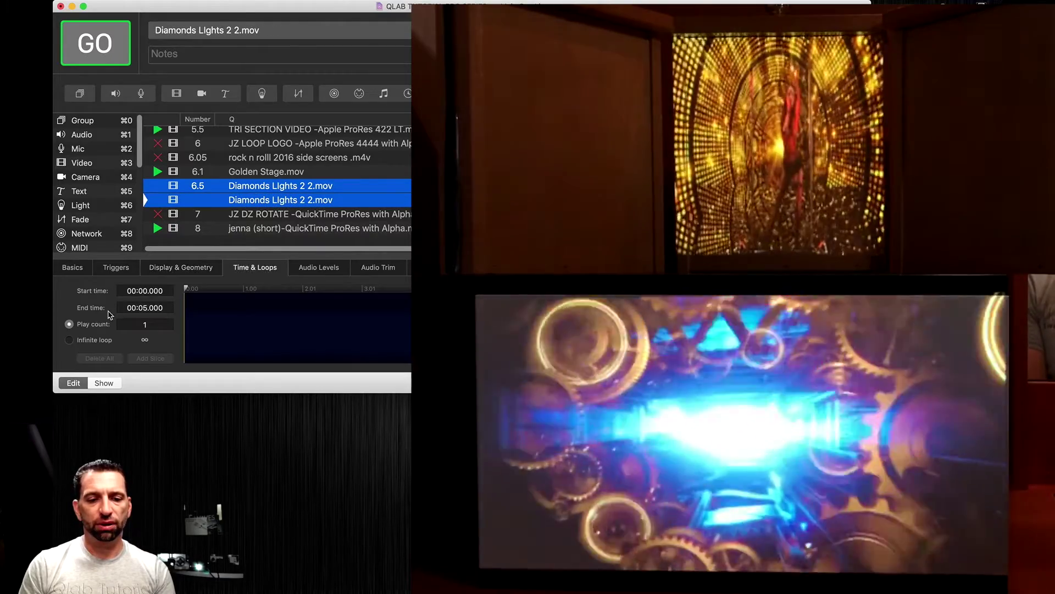
{"action": "left_click", "coordinate": [69, 339]}
{"action": "left_click", "coordinate": [264, 227]}
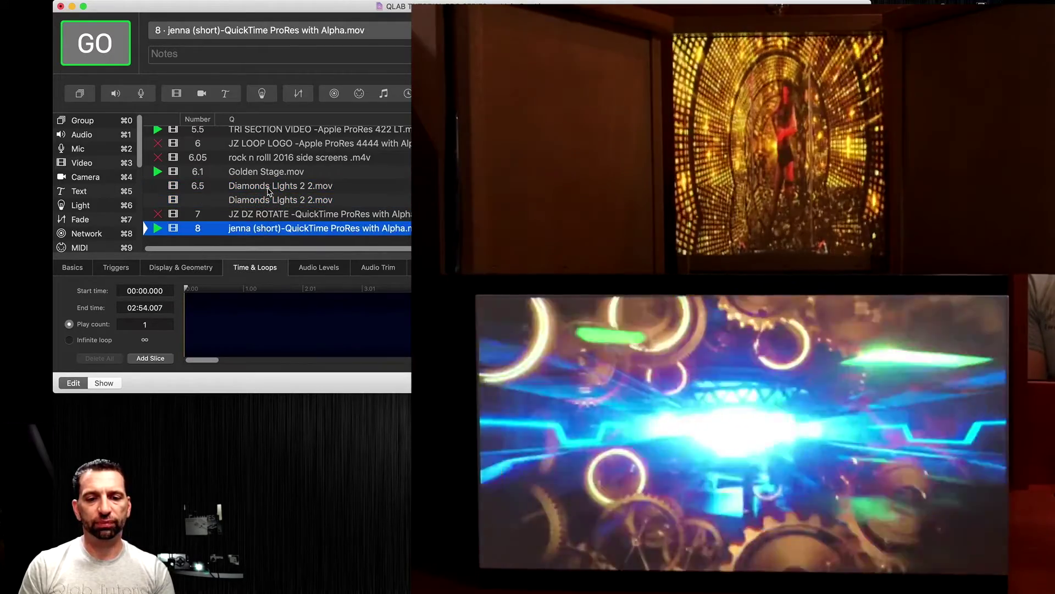
{"action": "left_click", "coordinate": [268, 188]}
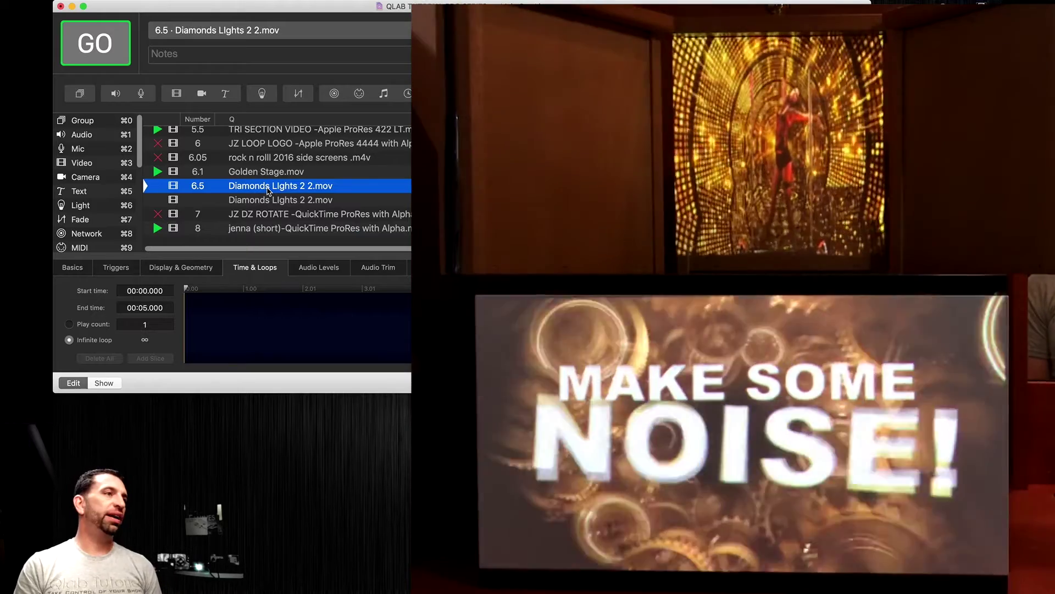
{"action": "key", "text": "space"}
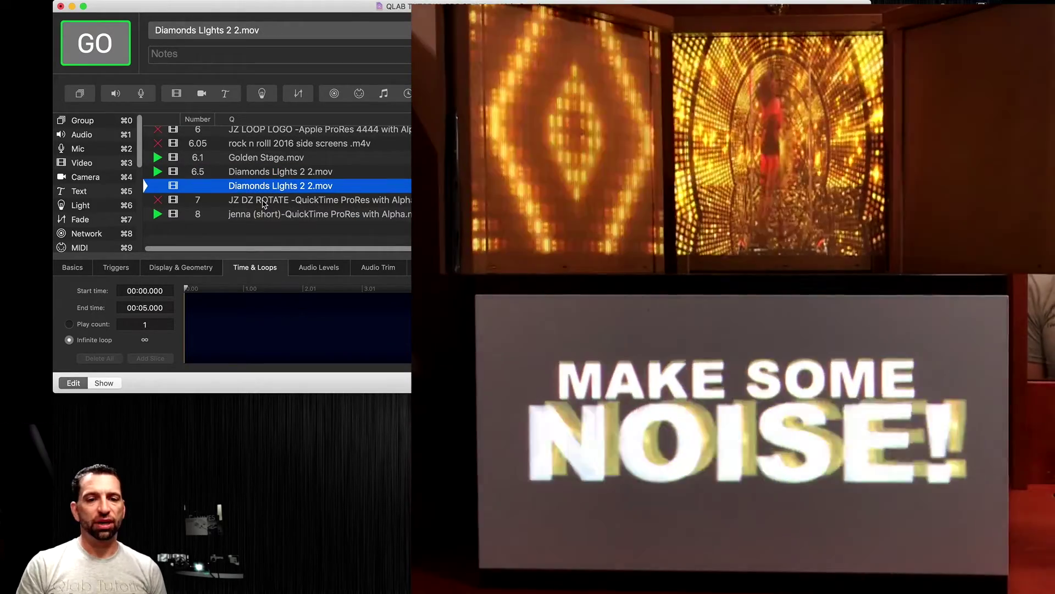
{"action": "key", "text": "space"}
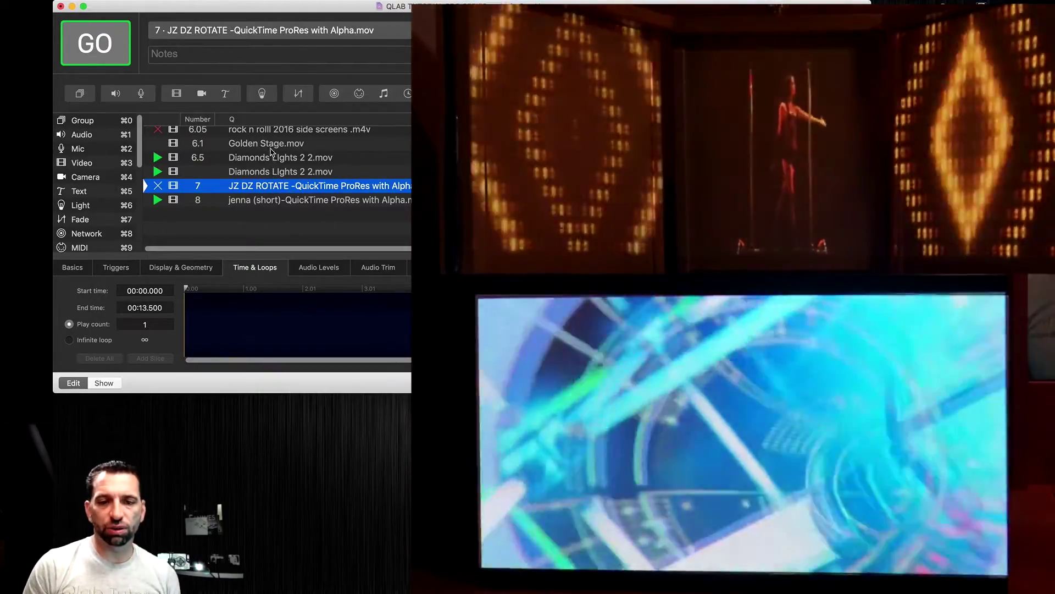
- Play Golden Stage cue 6.1 on the centre panel with Infinite loop enabled
{"action": "left_click", "coordinate": [272, 145]}
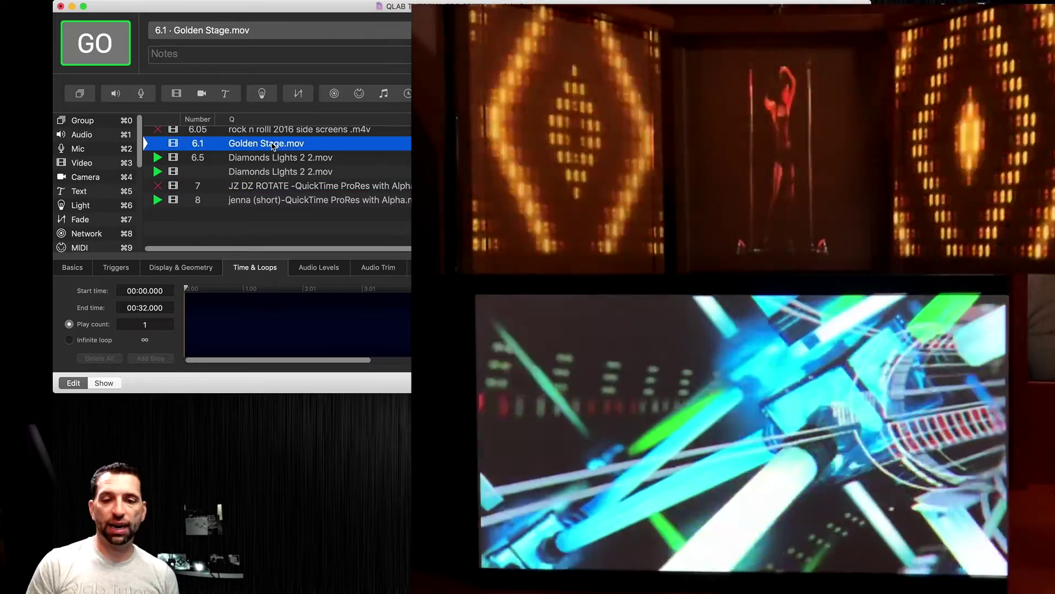
{"action": "key", "text": "space"}
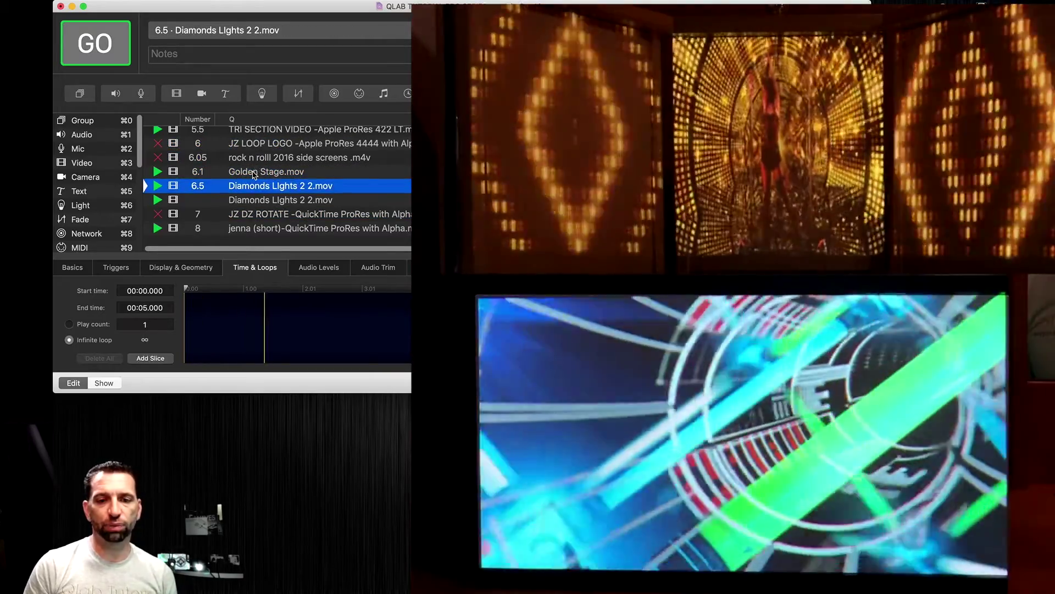
{"action": "left_click", "coordinate": [255, 173]}
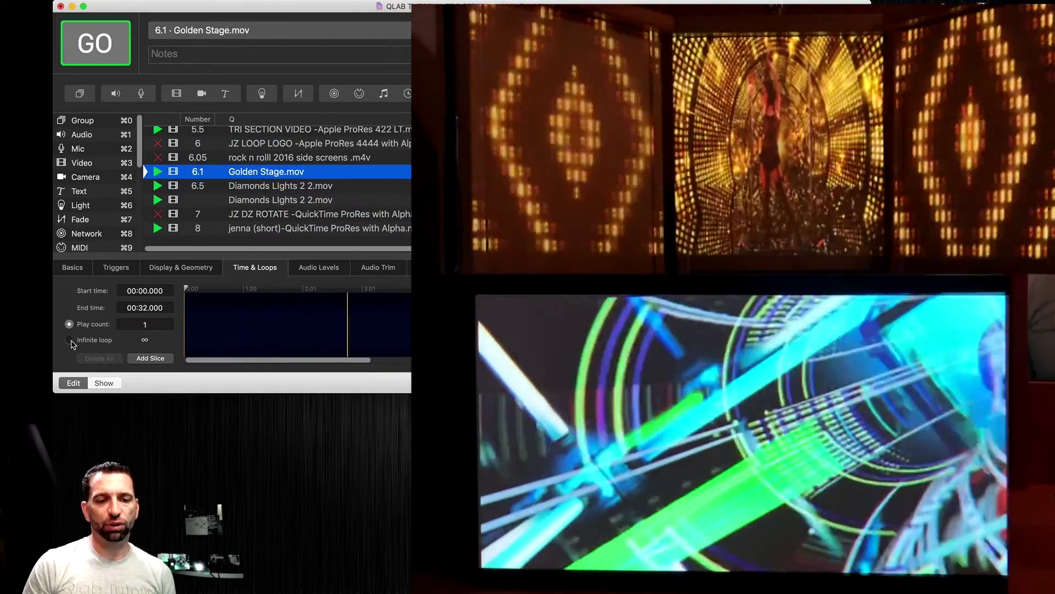
{"action": "left_click", "coordinate": [69, 339]}
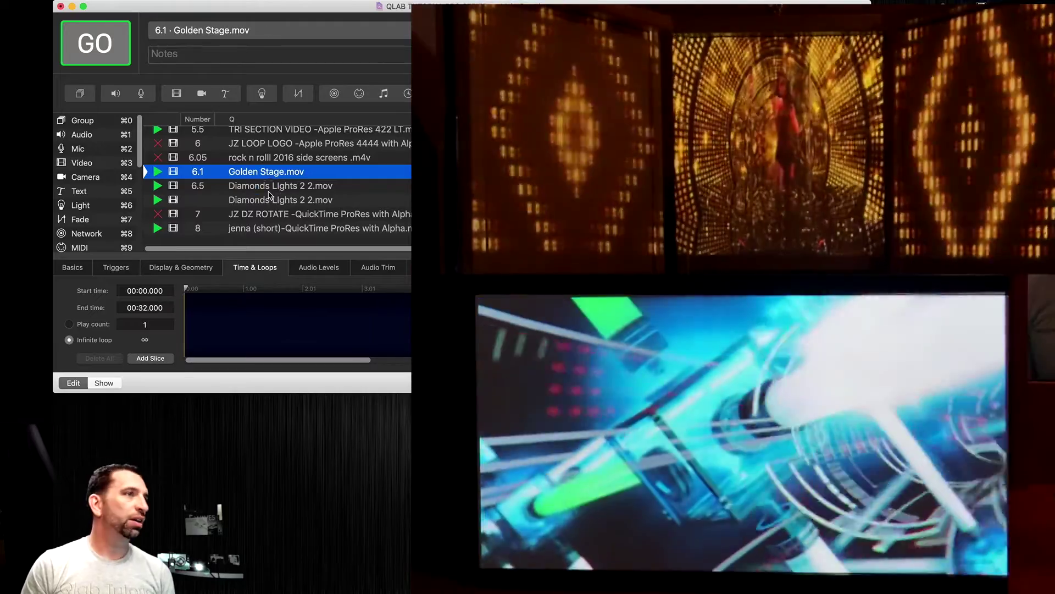
{"action": "left_click", "coordinate": [269, 190]}
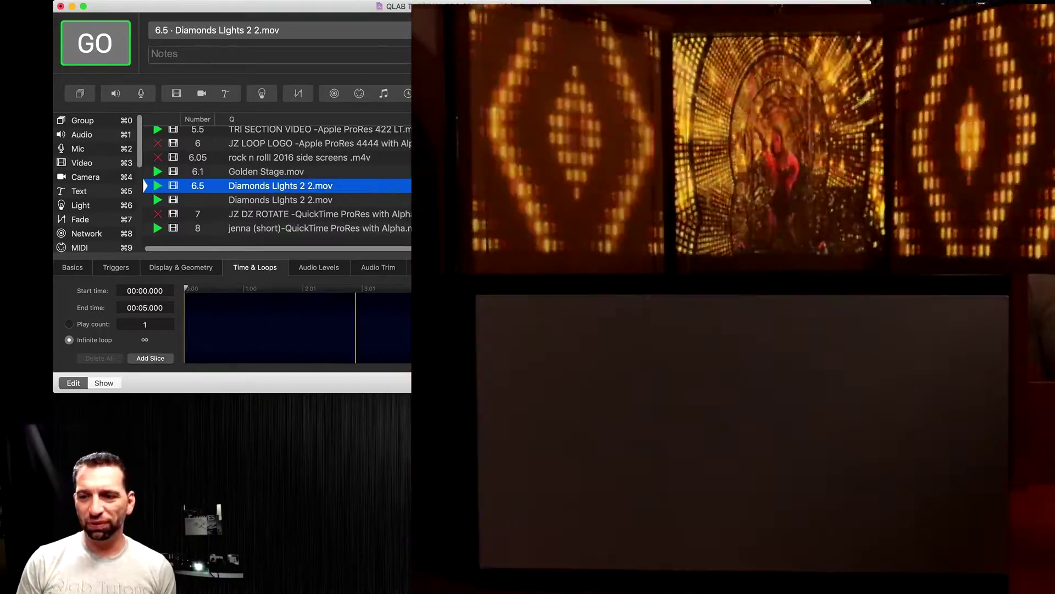
{"action": "scroll", "coordinate": [269, 163], "scroll_direction": "up", "scroll_amount": 2}
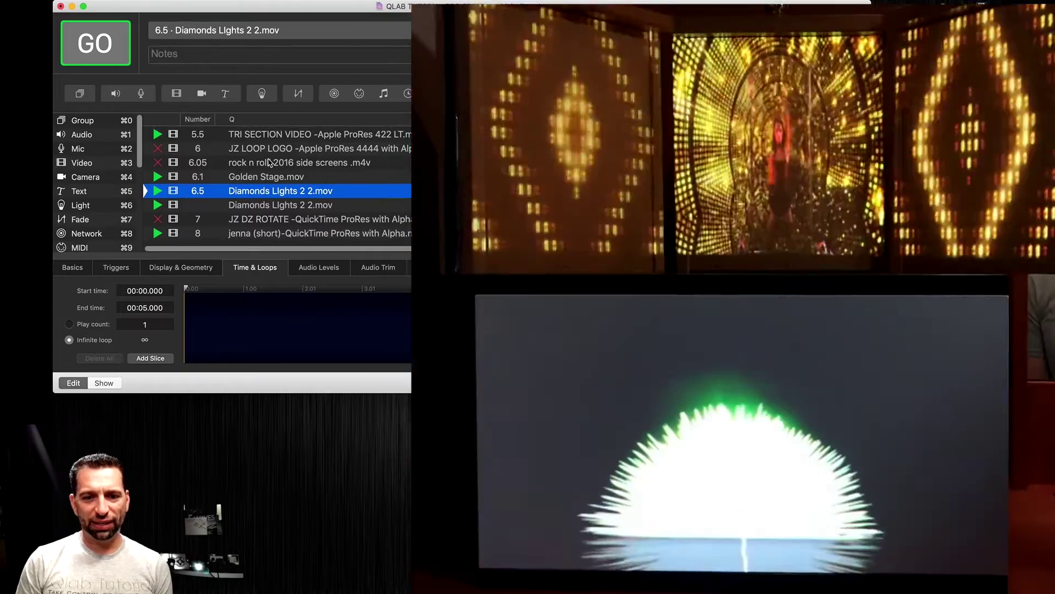
{"action": "scroll", "coordinate": [269, 164], "scroll_direction": "up", "scroll_amount": 3}
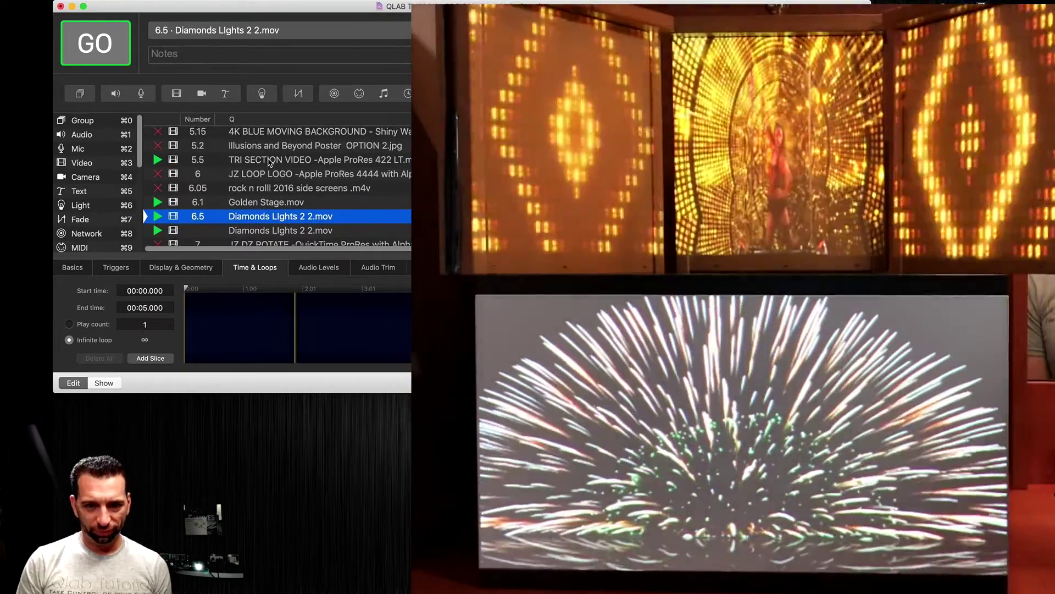
{"action": "scroll", "coordinate": [245, 199], "scroll_direction": "down", "scroll_amount": 5}
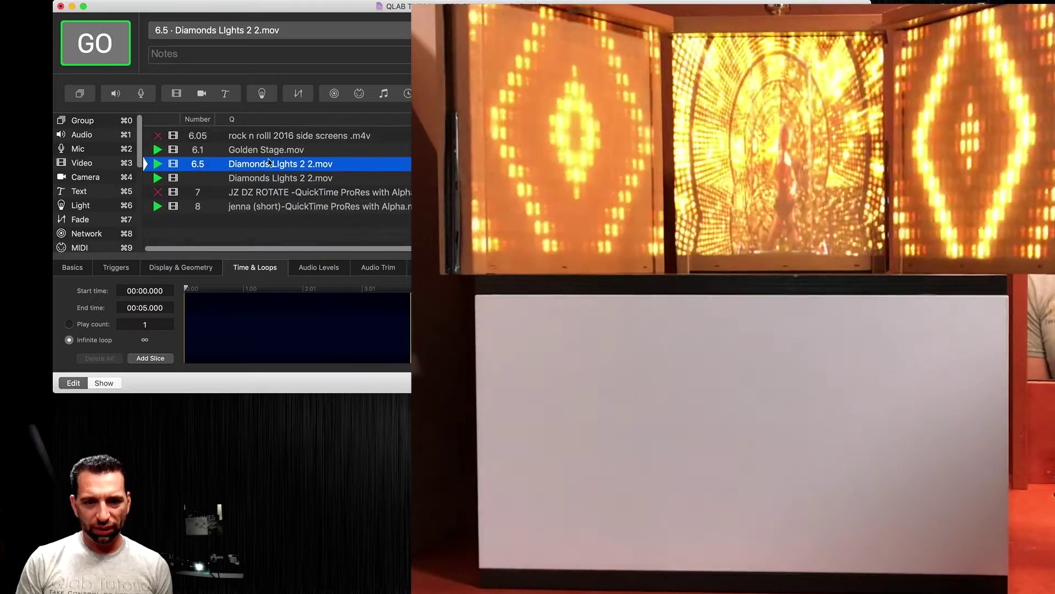
{"action": "left_click", "coordinate": [245, 197]}
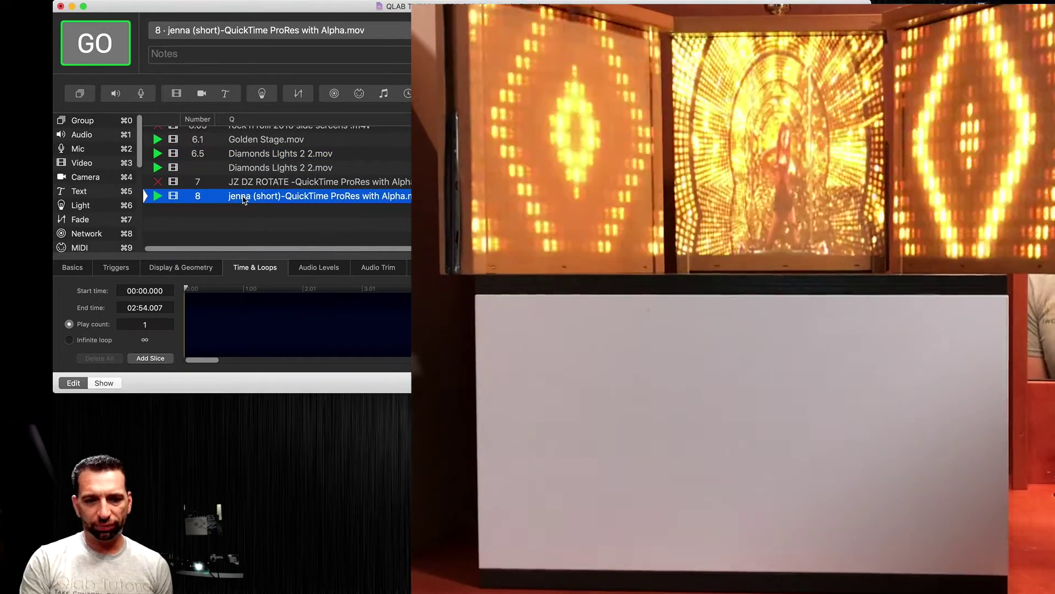
- Duplicate the jenna (short) cue onto BOTTOM SCREEN at scale 0.519, translation -0.5 / 7.8
{"action": "key", "text": "super+c"}
{"action": "key", "text": "super+v"}
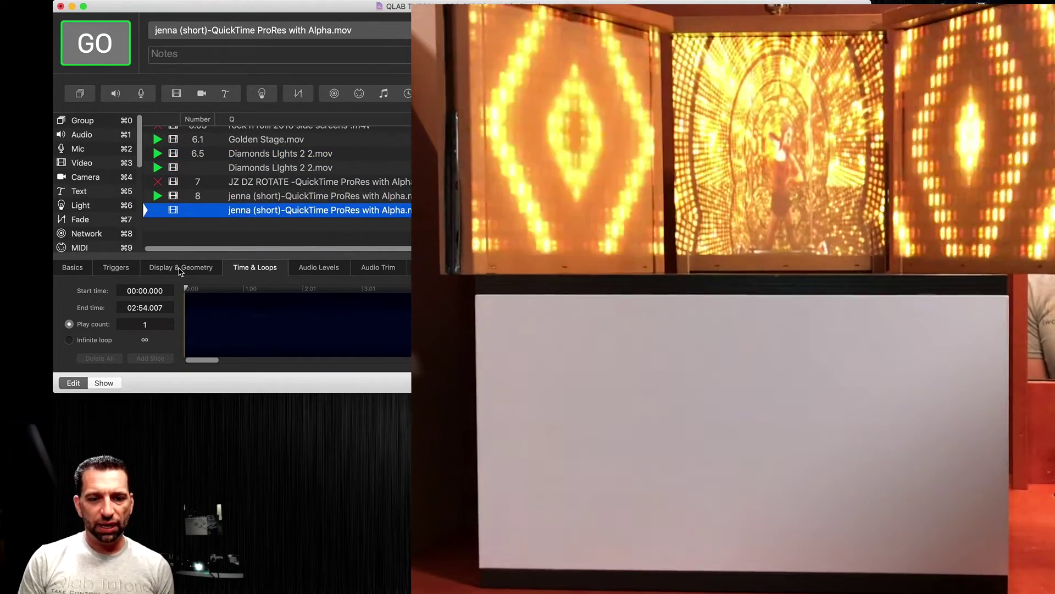
{"action": "left_click", "coordinate": [180, 269]}
{"action": "left_click", "coordinate": [165, 291]}
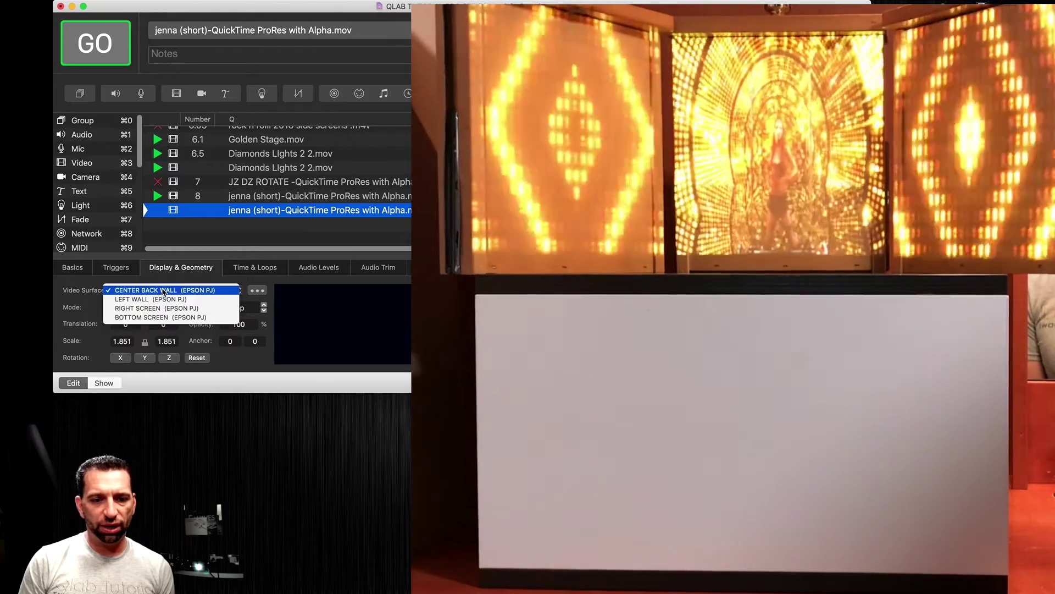
{"action": "left_click", "coordinate": [156, 318]}
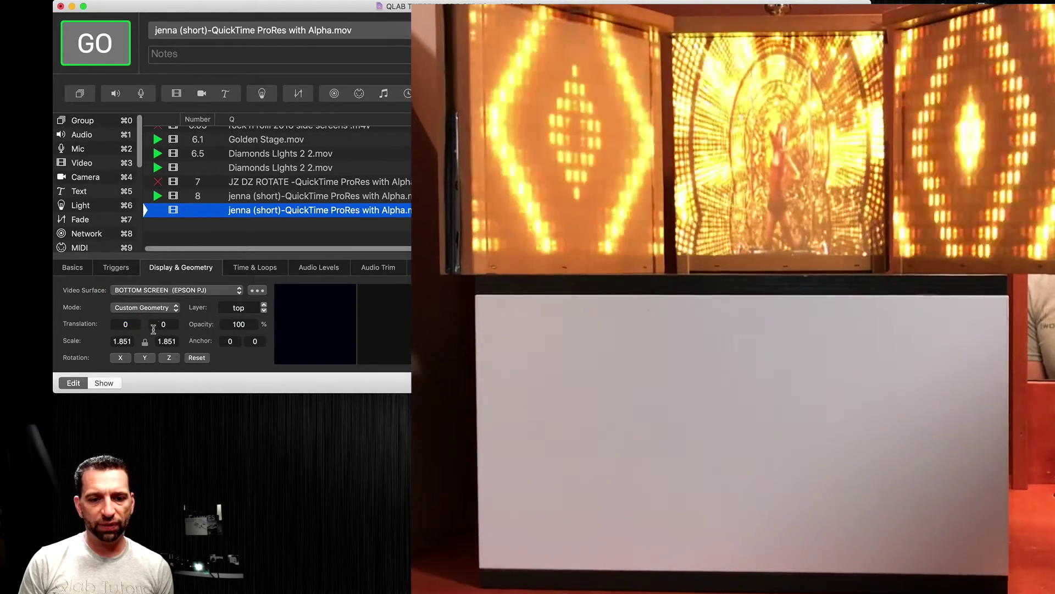
{"action": "left_click", "coordinate": [166, 341]}
{"action": "type", "text": "0.573"}
{"action": "key", "text": "Return"}
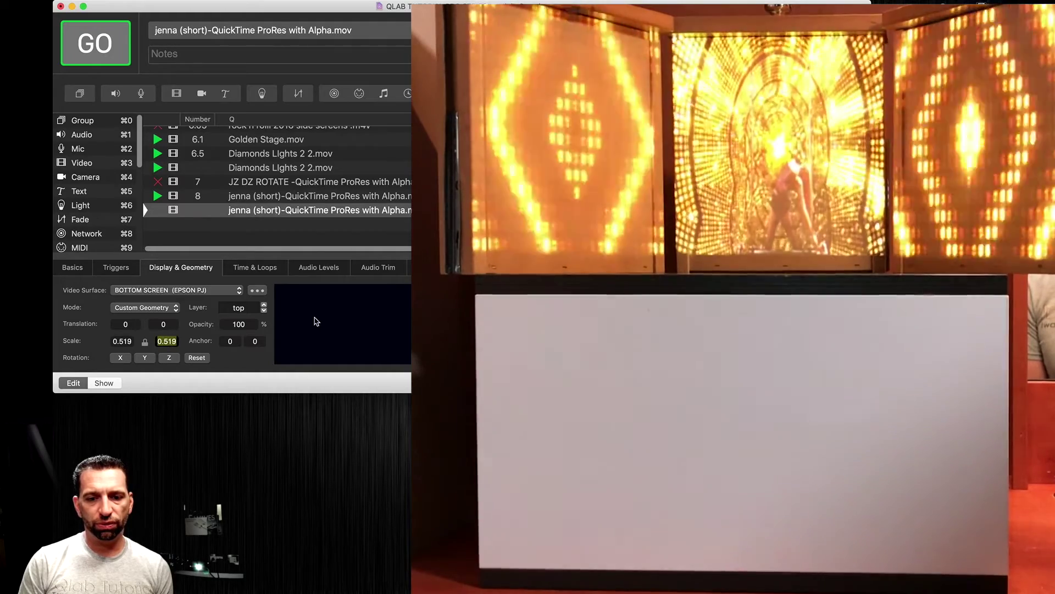
{"action": "left_click", "coordinate": [345, 319]}
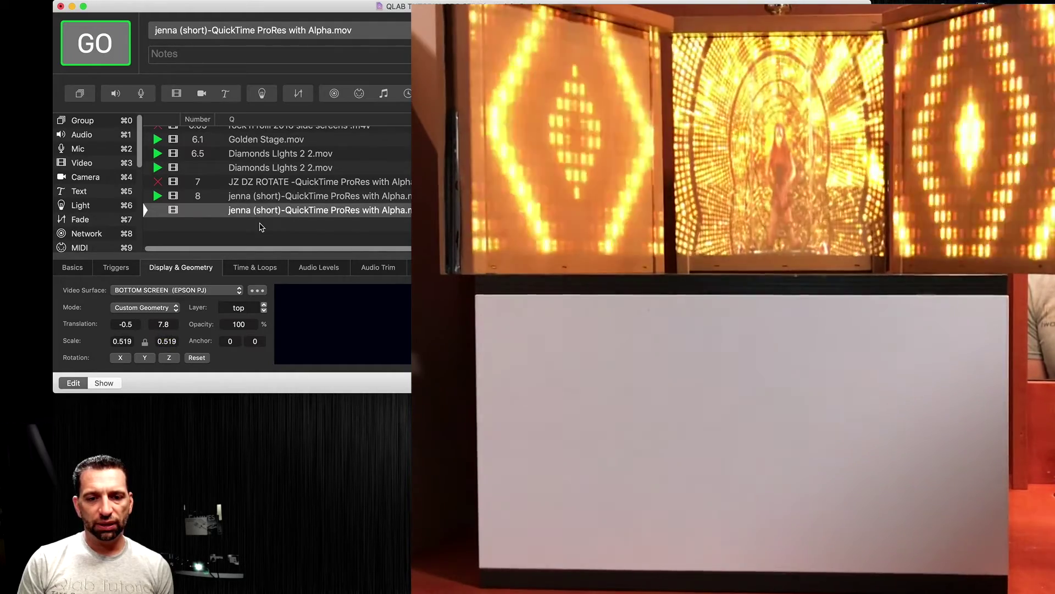
- Select the duplicated jenna cue and play it on the bottom screen
{"action": "left_click", "coordinate": [263, 226]}
{"action": "scroll", "coordinate": [258, 166], "scroll_direction": "up", "scroll_amount": 3}
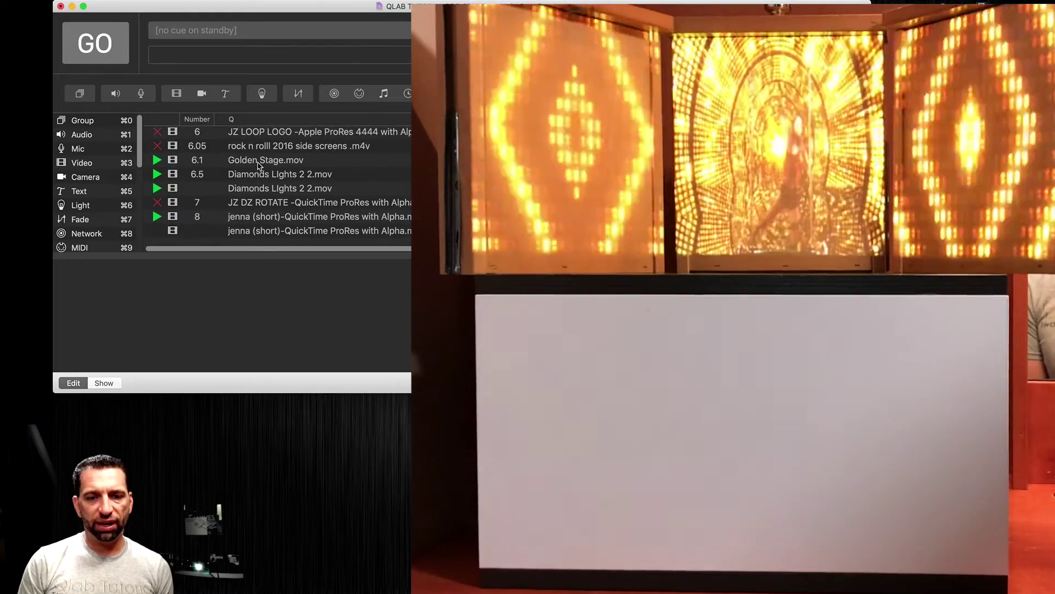
{"action": "left_click", "coordinate": [262, 155]}
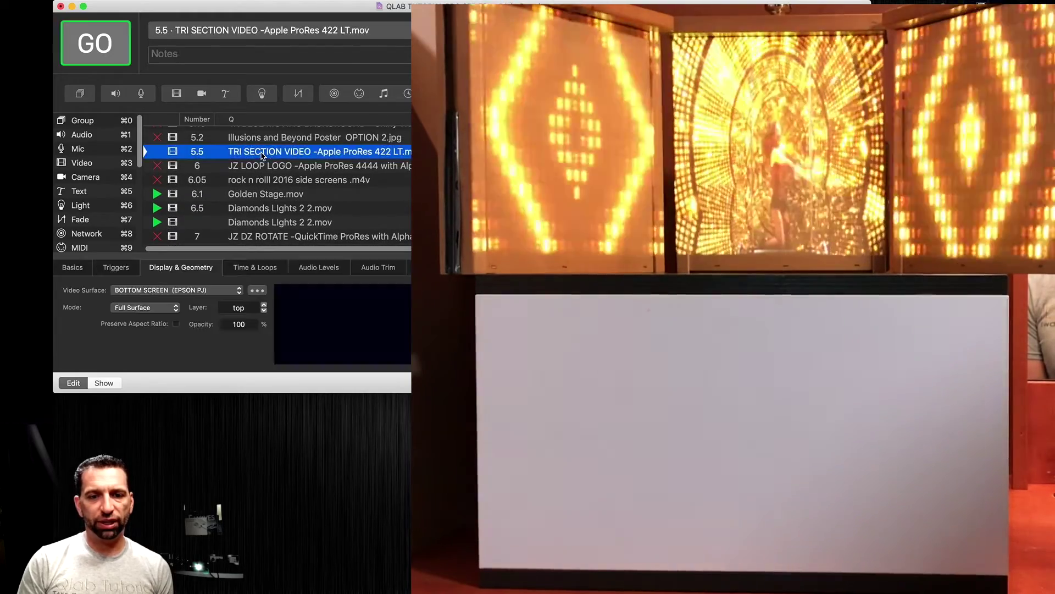
{"action": "key", "text": "Down"}
{"action": "scroll", "coordinate": [262, 155], "scroll_direction": "up", "scroll_amount": 1}
{"action": "scroll", "coordinate": [260, 181], "scroll_direction": "down", "scroll_amount": 4}
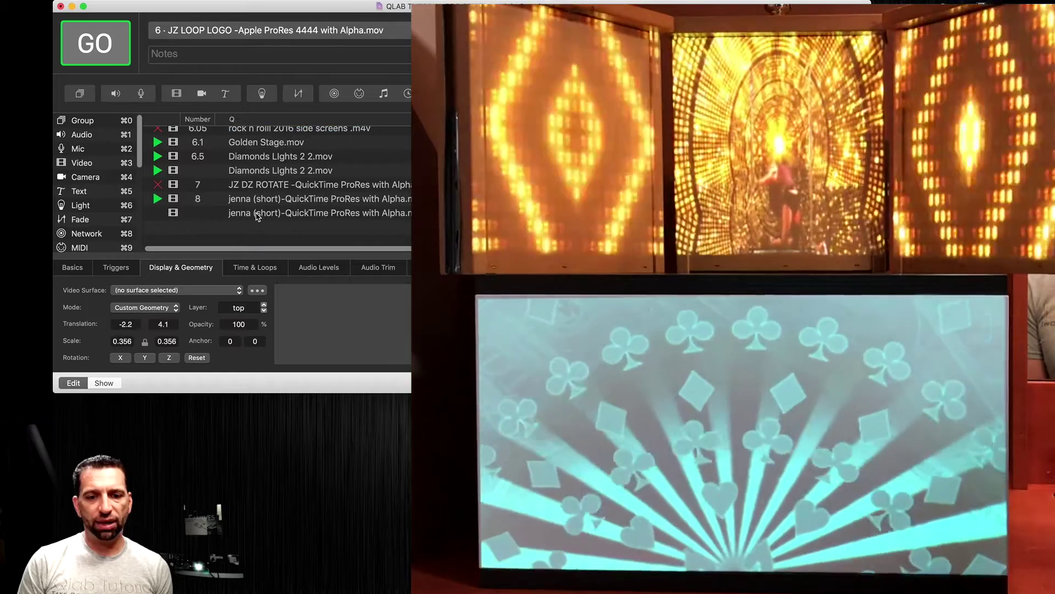
{"action": "left_click", "coordinate": [256, 214]}
{"action": "key", "text": "space"}
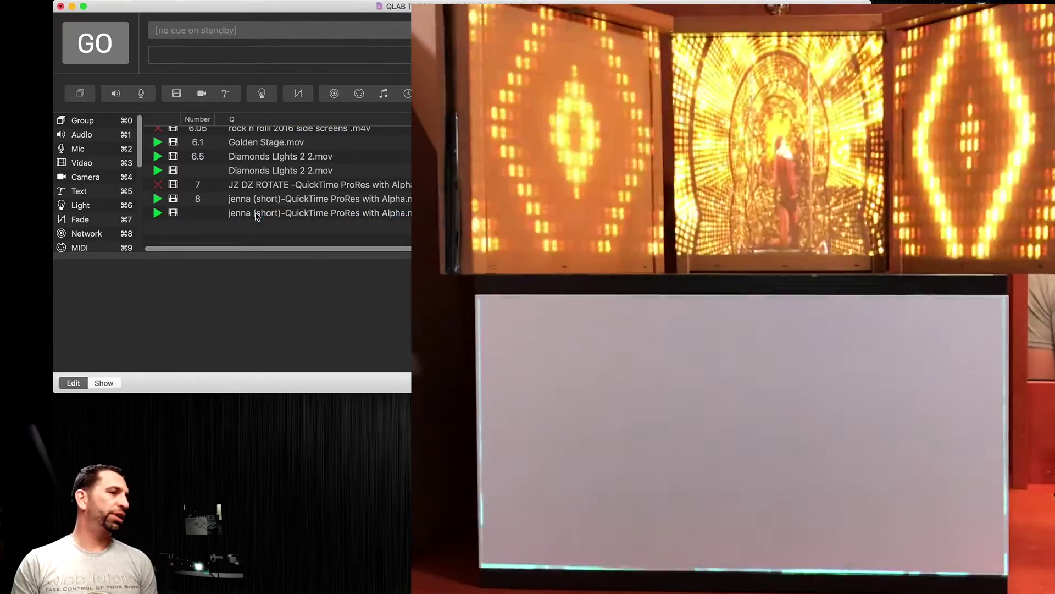